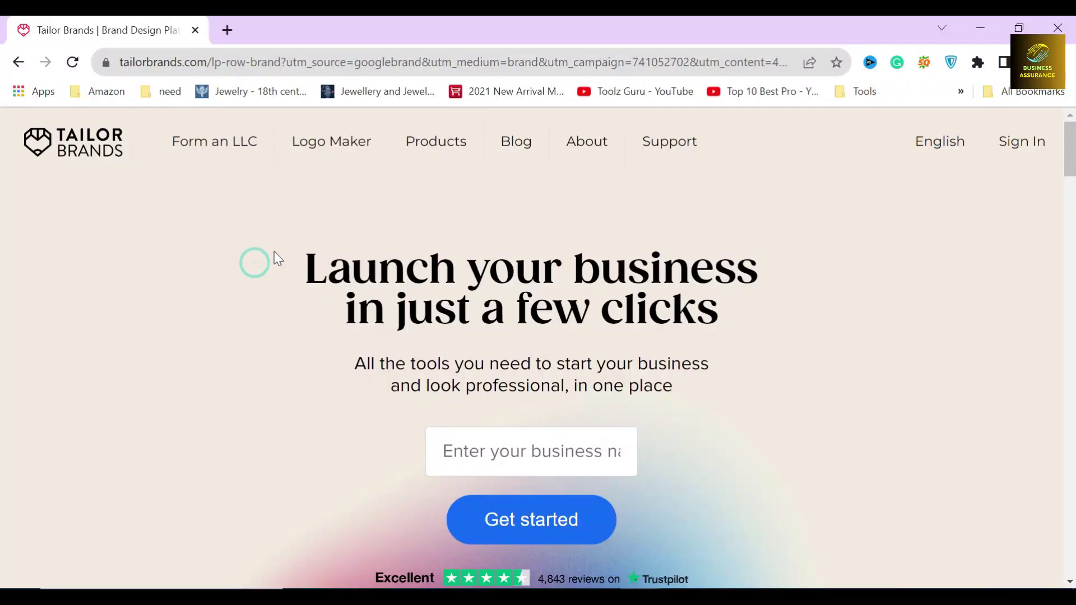
- Skim the Tailor Brands homepage, highlighting the headline, the 30M figure and the tagline
{"action": "left_click_drag", "start_coordinate": [275, 256], "coordinate": [770, 328]}
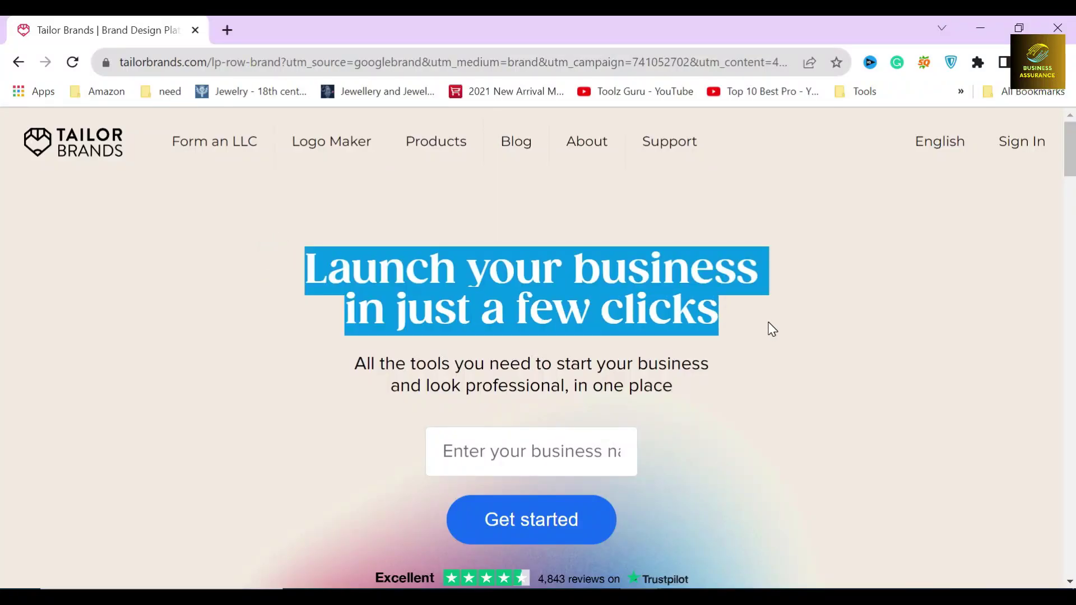
{"action": "left_click", "coordinate": [771, 328]}
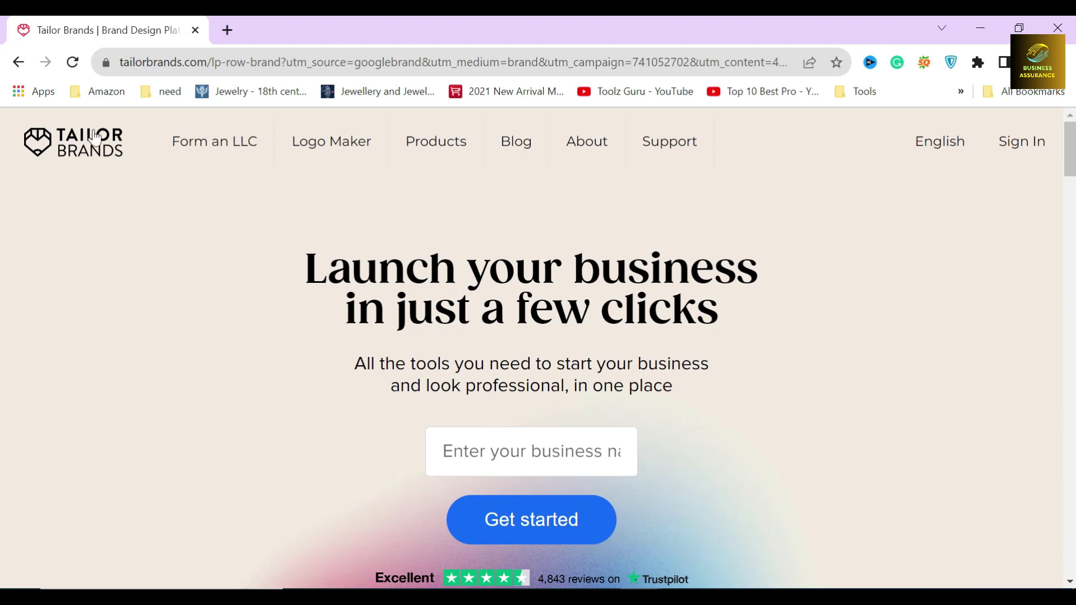
{"action": "scroll", "coordinate": [439, 335], "scroll_direction": "down", "scroll_amount": 10}
{"action": "scroll", "coordinate": [437, 331], "scroll_direction": "down", "scroll_amount": 5}
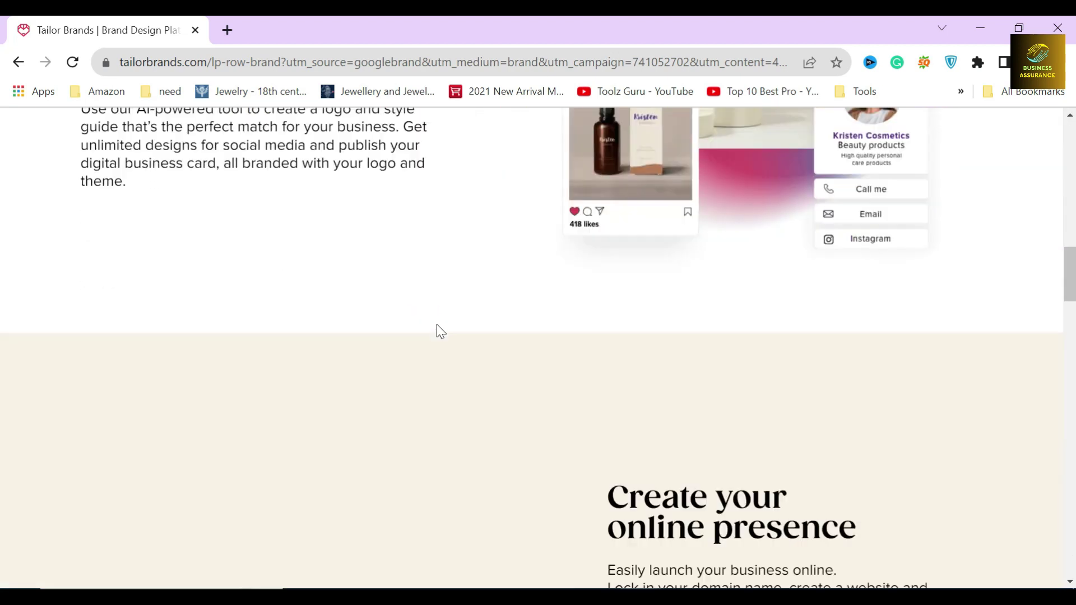
{"action": "scroll", "coordinate": [438, 329], "scroll_direction": "down", "scroll_amount": 5}
{"action": "scroll", "coordinate": [449, 327], "scroll_direction": "down", "scroll_amount": 5}
{"action": "scroll", "coordinate": [452, 327], "scroll_direction": "down", "scroll_amount": 5}
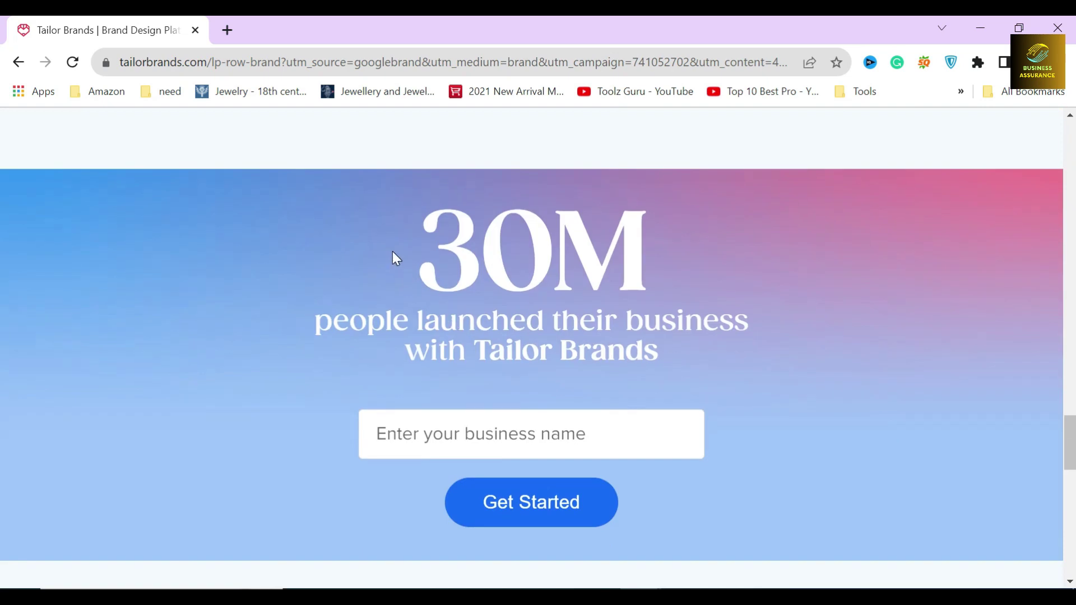
{"action": "left_click_drag", "start_coordinate": [392, 251], "coordinate": [665, 256]}
{"action": "left_click", "coordinate": [691, 256]}
{"action": "left_click_drag", "start_coordinate": [314, 320], "coordinate": [785, 352]}
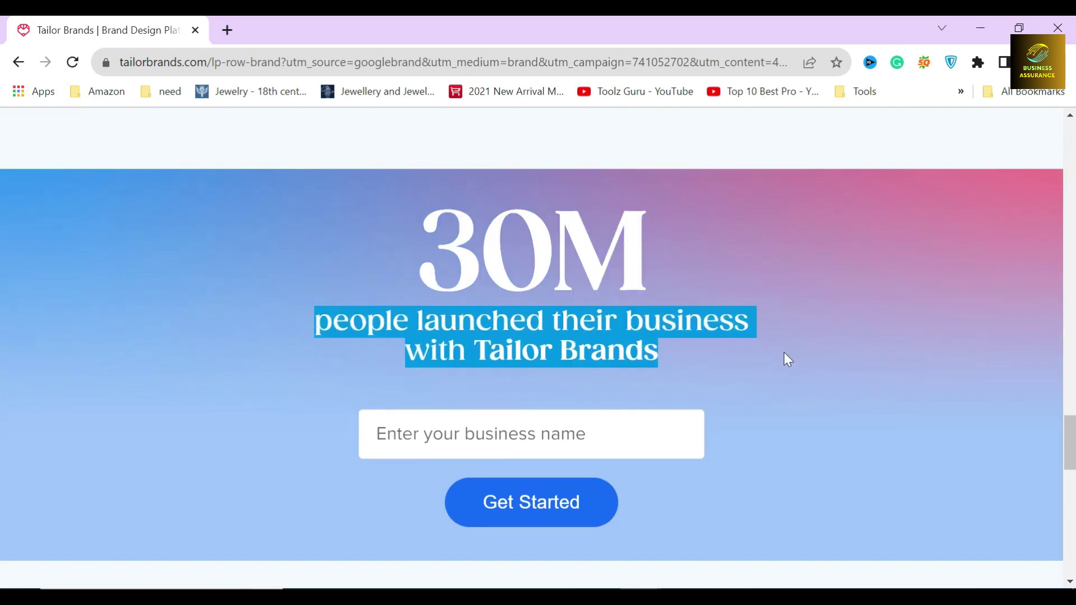
{"action": "left_click", "coordinate": [784, 352]}
- Scroll back to the top of the homepage
{"action": "scroll", "coordinate": [785, 352], "scroll_direction": "up", "scroll_amount": 2}
{"action": "scroll", "coordinate": [785, 352], "scroll_direction": "up", "scroll_amount": 10}
{"action": "scroll", "coordinate": [785, 352], "scroll_direction": "up", "scroll_amount": 10}
{"action": "scroll", "coordinate": [119, 365], "scroll_direction": "up", "scroll_amount": 8}
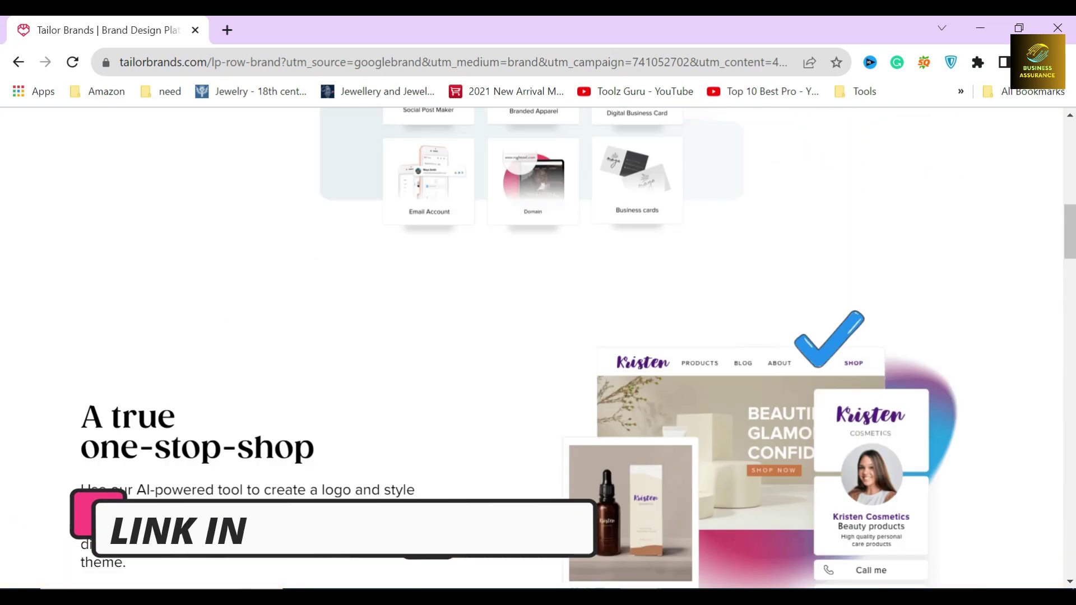
{"action": "scroll", "coordinate": [119, 365], "scroll_direction": "up", "scroll_amount": 2}
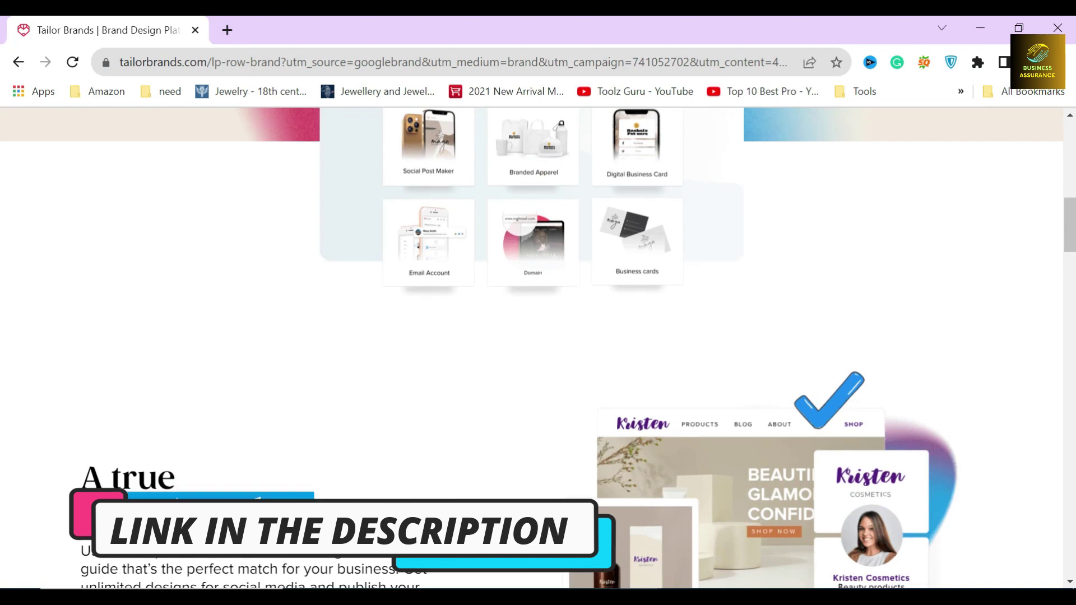
{"action": "scroll", "coordinate": [369, 459], "scroll_direction": "down", "scroll_amount": 1}
{"action": "scroll", "coordinate": [369, 459], "scroll_direction": "up", "scroll_amount": 4}
{"action": "scroll", "coordinate": [443, 395], "scroll_direction": "up", "scroll_amount": 8}
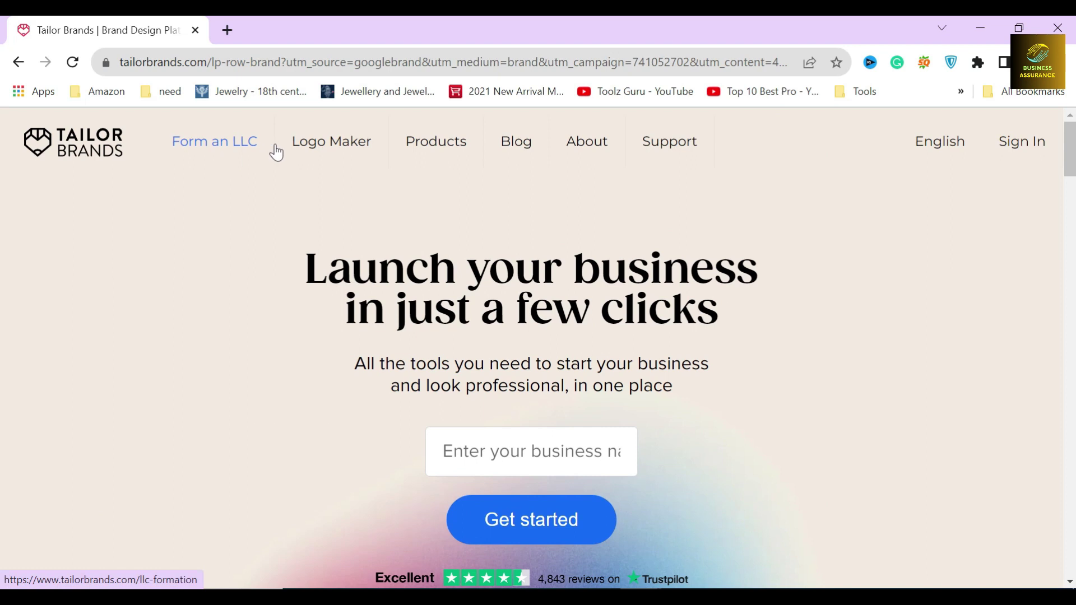
- Go to the Form an LLC page and read its headline
{"action": "left_click", "coordinate": [219, 151]}
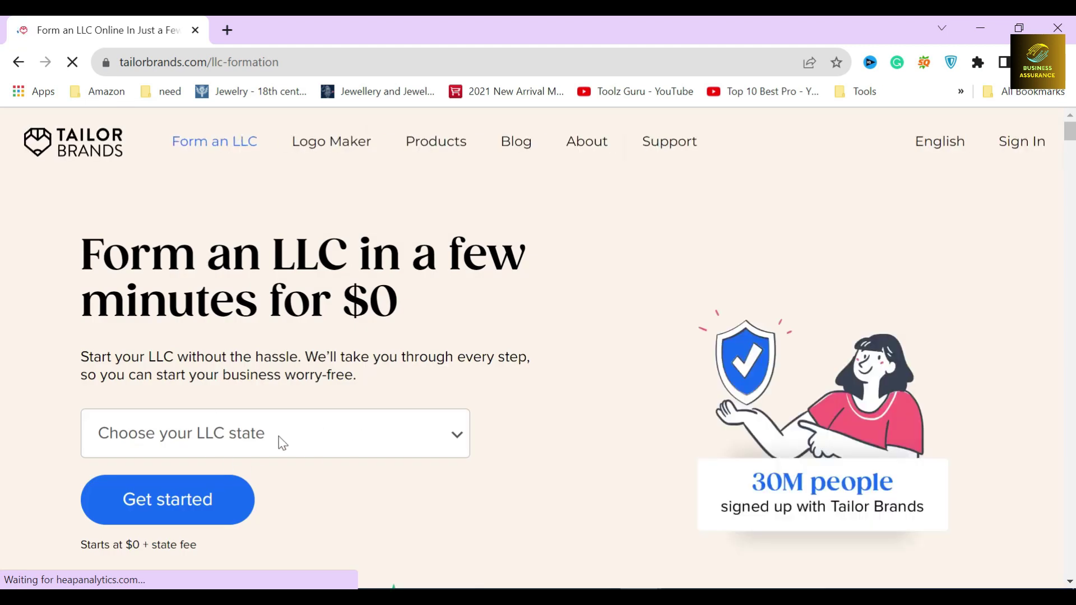
{"action": "left_click_drag", "start_coordinate": [68, 267], "coordinate": [422, 295]}
{"action": "left_click", "coordinate": [441, 294]}
{"action": "scroll", "coordinate": [439, 304], "scroll_direction": "down", "scroll_amount": 2}
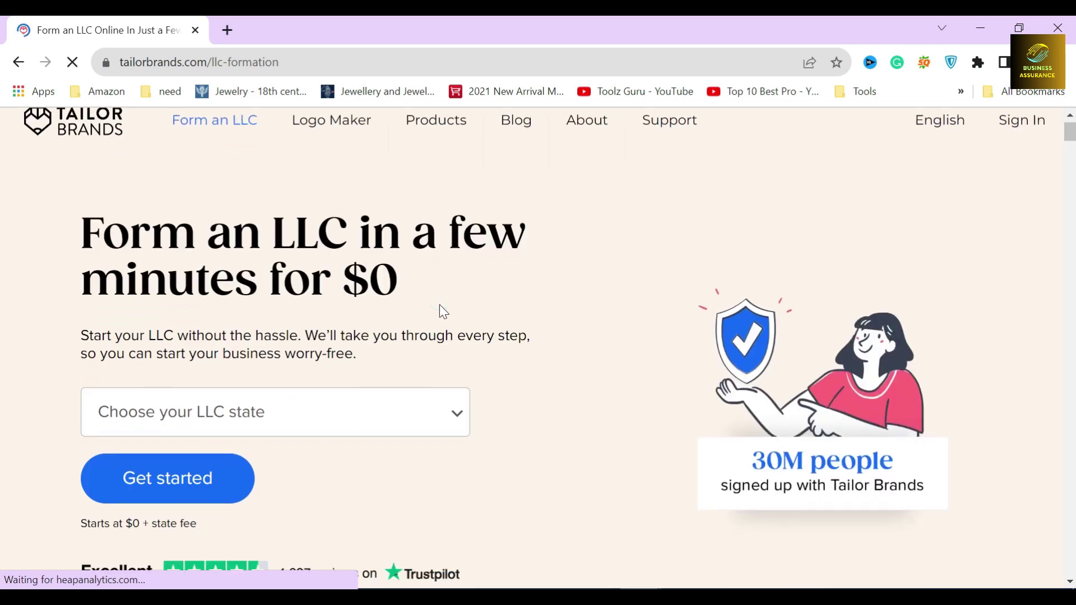
- Choose Mississippi in the 'Choose your LLC state' dropdown
{"action": "left_click", "coordinate": [354, 359]}
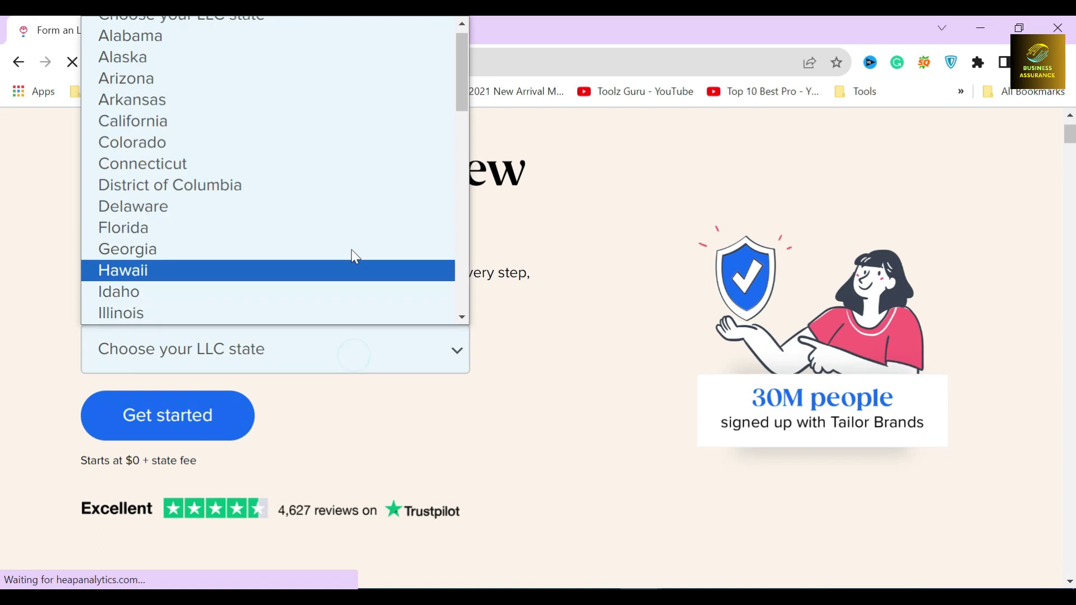
{"action": "scroll", "coordinate": [300, 309], "scroll_direction": "down", "scroll_amount": 8}
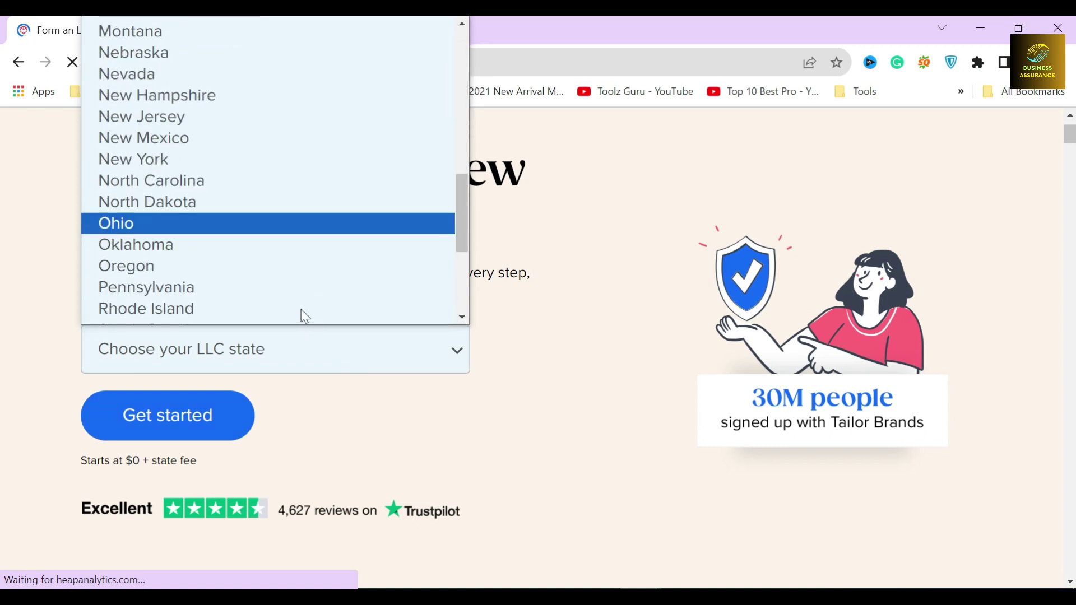
{"action": "scroll", "coordinate": [303, 306], "scroll_direction": "down", "scroll_amount": 2}
{"action": "scroll", "coordinate": [302, 302], "scroll_direction": "up", "scroll_amount": 4}
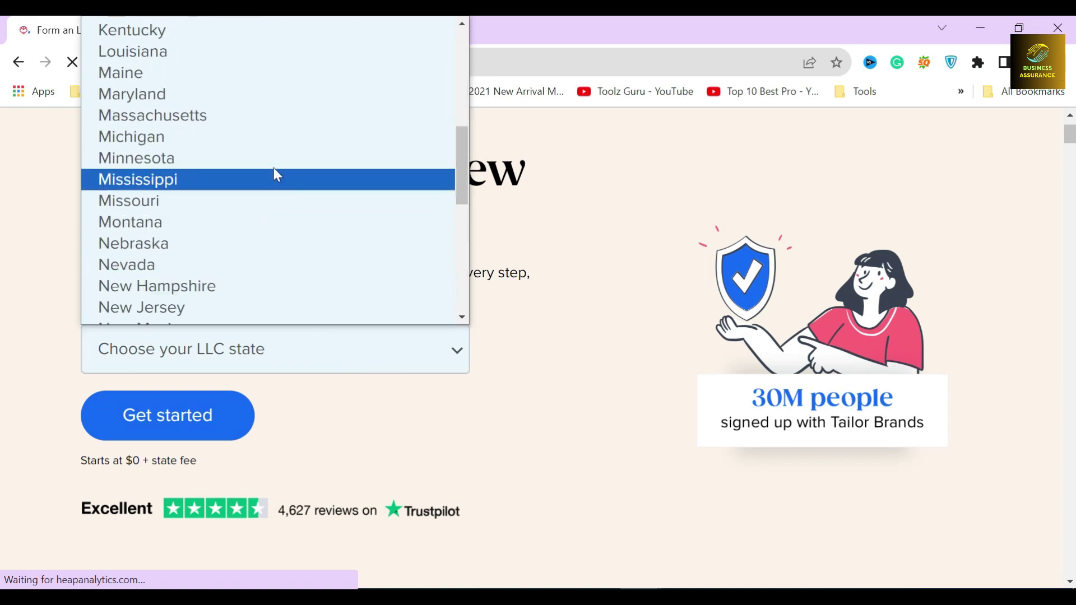
{"action": "left_click", "coordinate": [234, 179]}
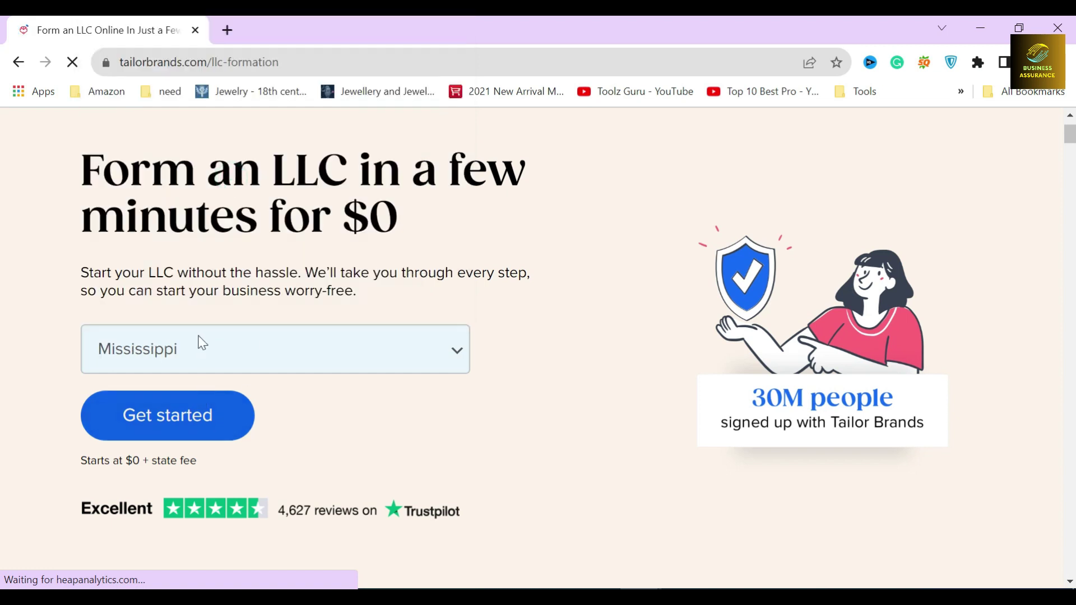
- Start the Mississippi registration and check availability of the business name SMITH AGENCY
{"action": "left_click", "coordinate": [176, 427]}
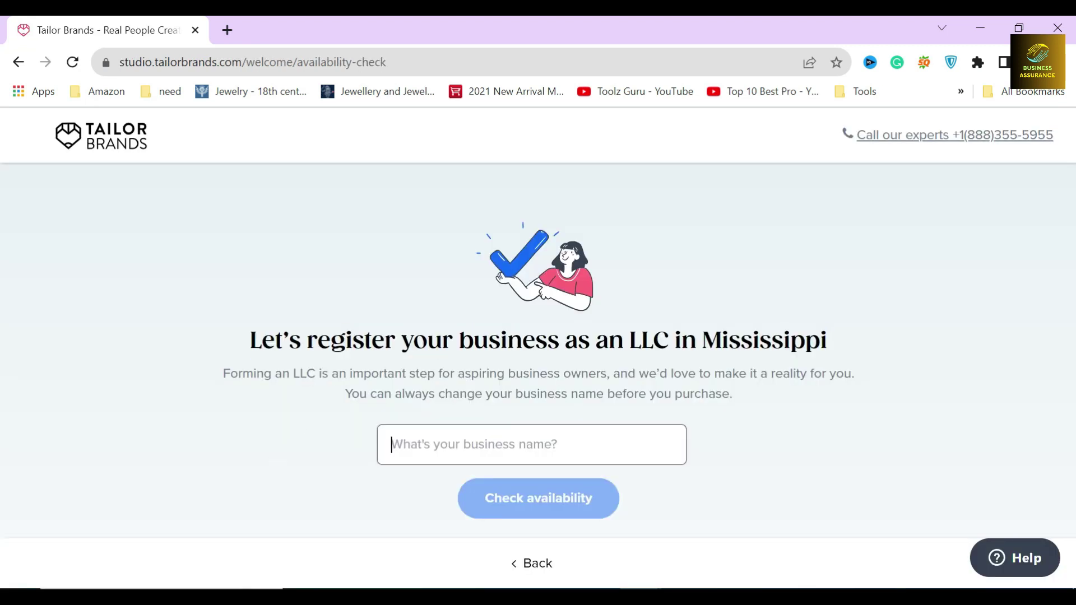
{"action": "type", "text": "SMITH"}
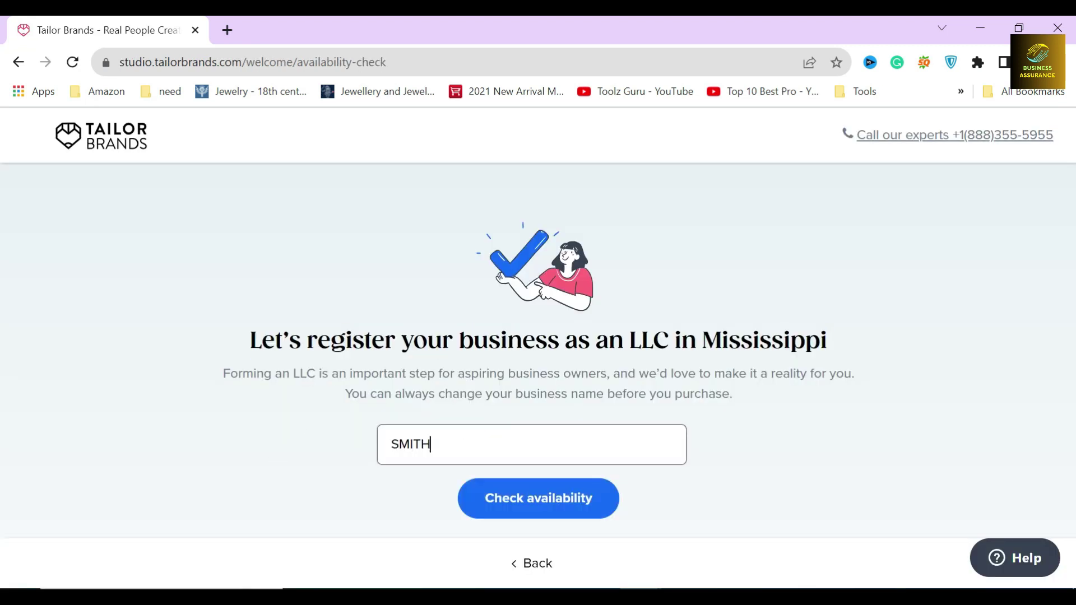
{"action": "type", "text": " AGENCY"}
{"action": "left_click", "coordinate": [559, 498]}
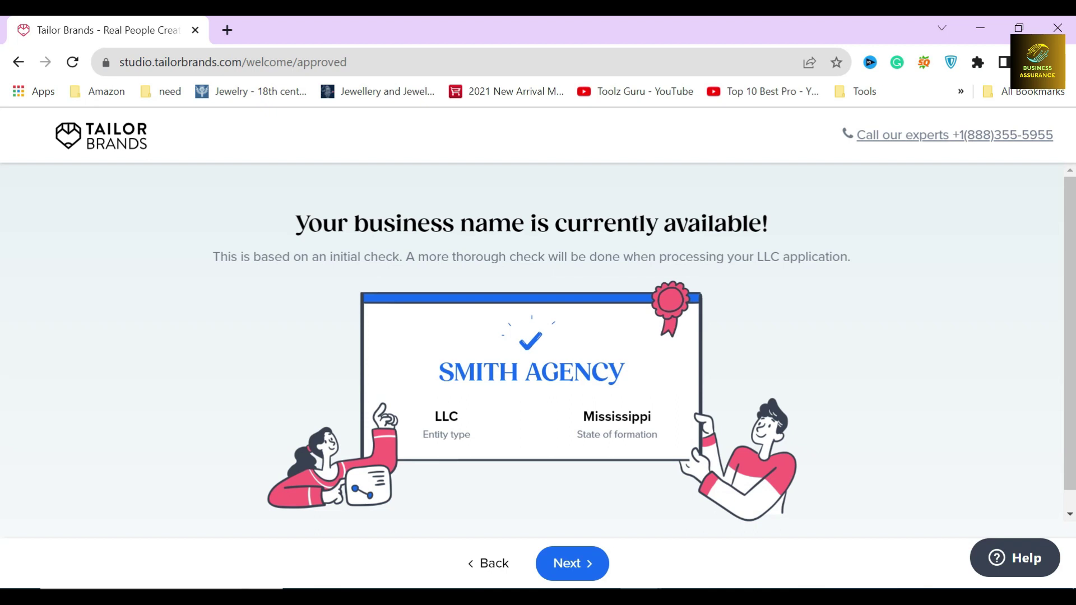
- Review the SMITH AGENCY approval message and advance to the Forming your LLC overview
{"action": "left_click_drag", "start_coordinate": [428, 372], "coordinate": [631, 375]}
{"action": "left_click", "coordinate": [518, 342]}
{"action": "left_click_drag", "start_coordinate": [283, 224], "coordinate": [811, 250]}
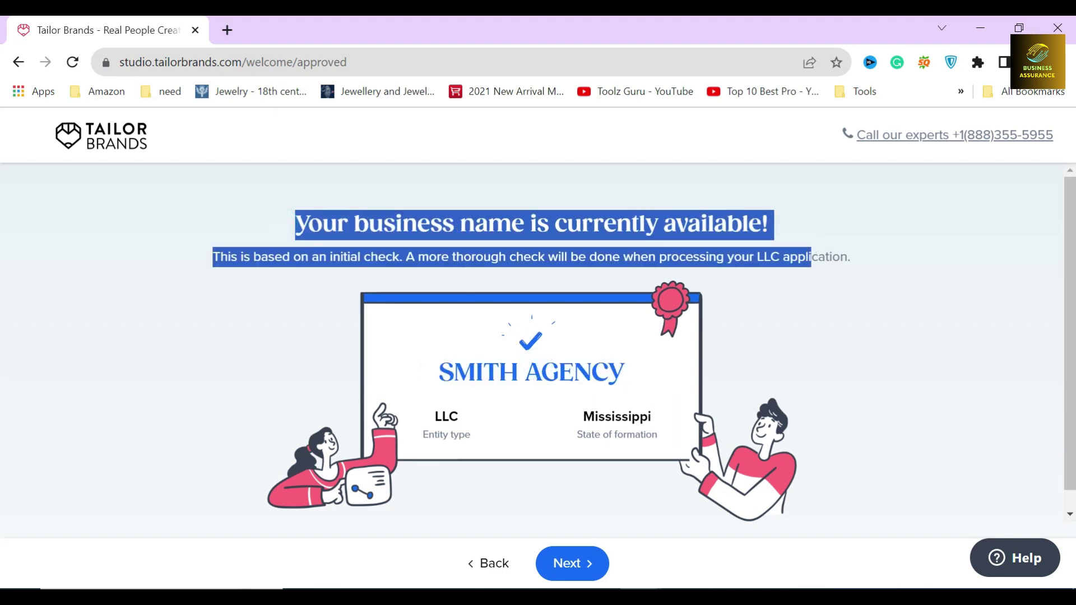
{"action": "left_click", "coordinate": [796, 224]}
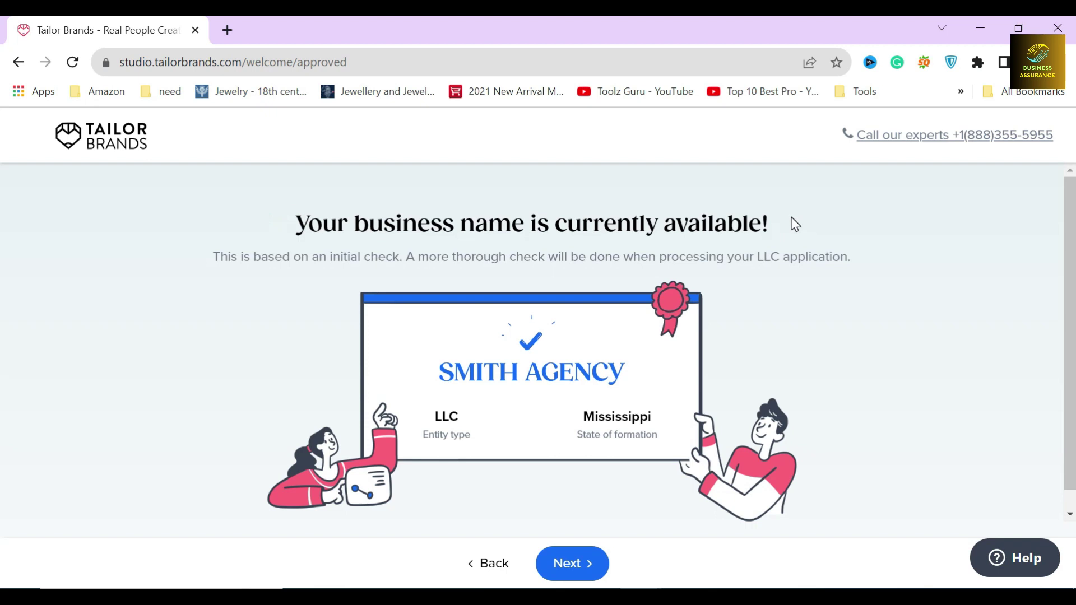
{"action": "left_click", "coordinate": [571, 563]}
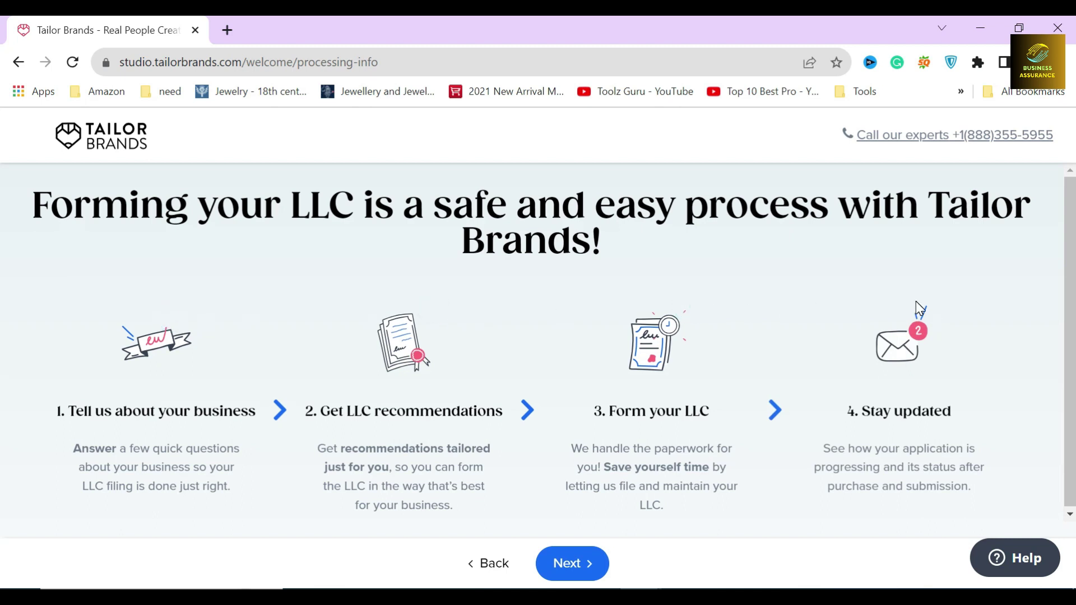
- Pick Physical Goods as what SMITH AGENCY will offer, browse the other options, and continue
{"action": "left_click", "coordinate": [568, 564]}
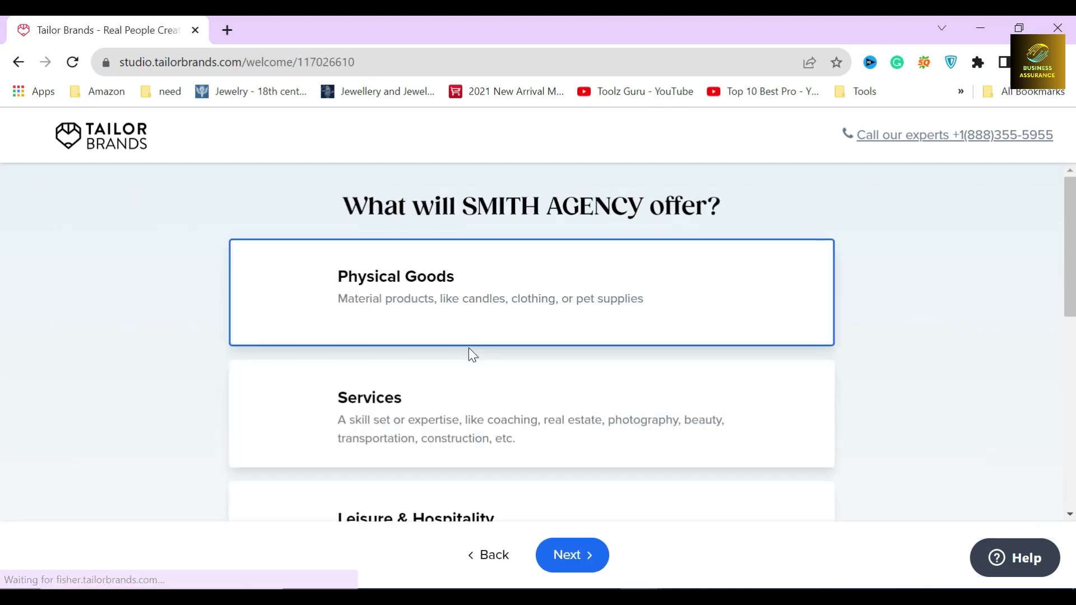
{"action": "left_click", "coordinate": [384, 250]}
{"action": "triple_click", "coordinate": [545, 212]}
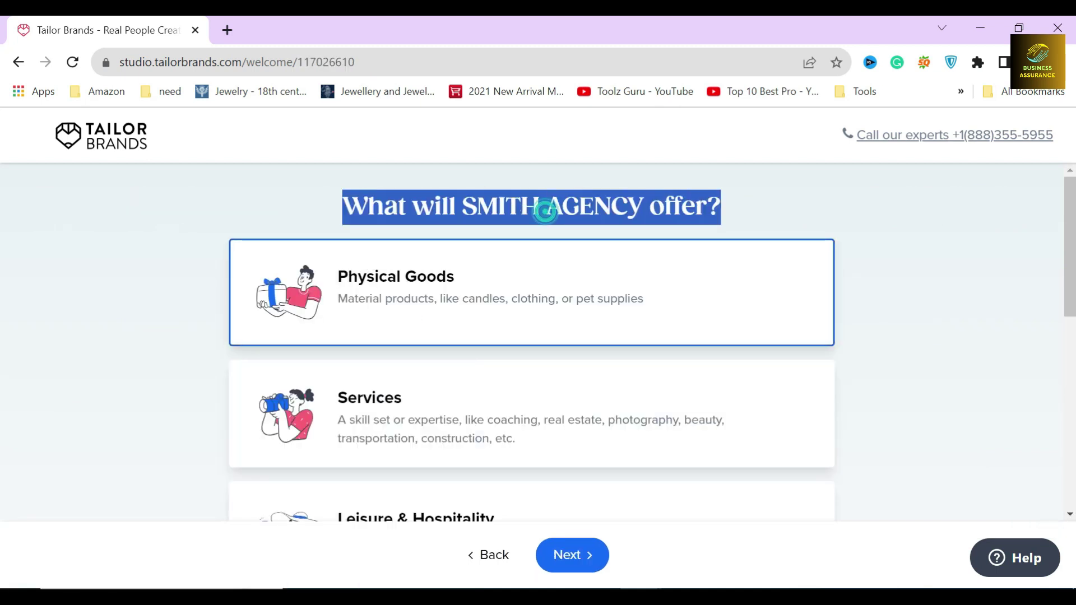
{"action": "left_click", "coordinate": [173, 378]}
{"action": "scroll", "coordinate": [208, 296], "scroll_direction": "down", "scroll_amount": 2}
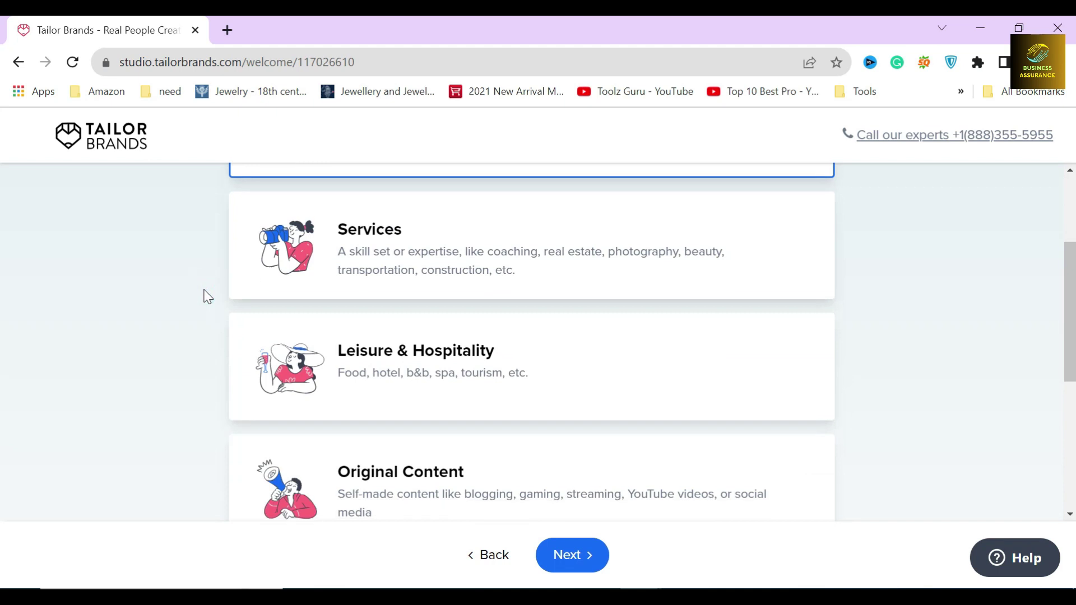
{"action": "scroll", "coordinate": [218, 263], "scroll_direction": "down", "scroll_amount": 1}
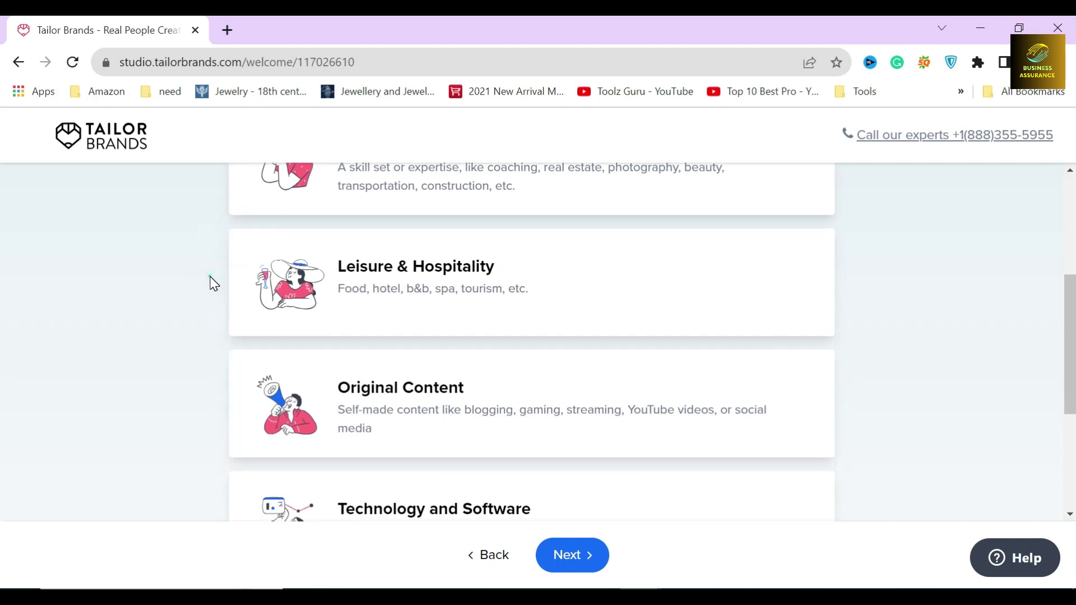
{"action": "scroll", "coordinate": [213, 281], "scroll_direction": "down", "scroll_amount": 2}
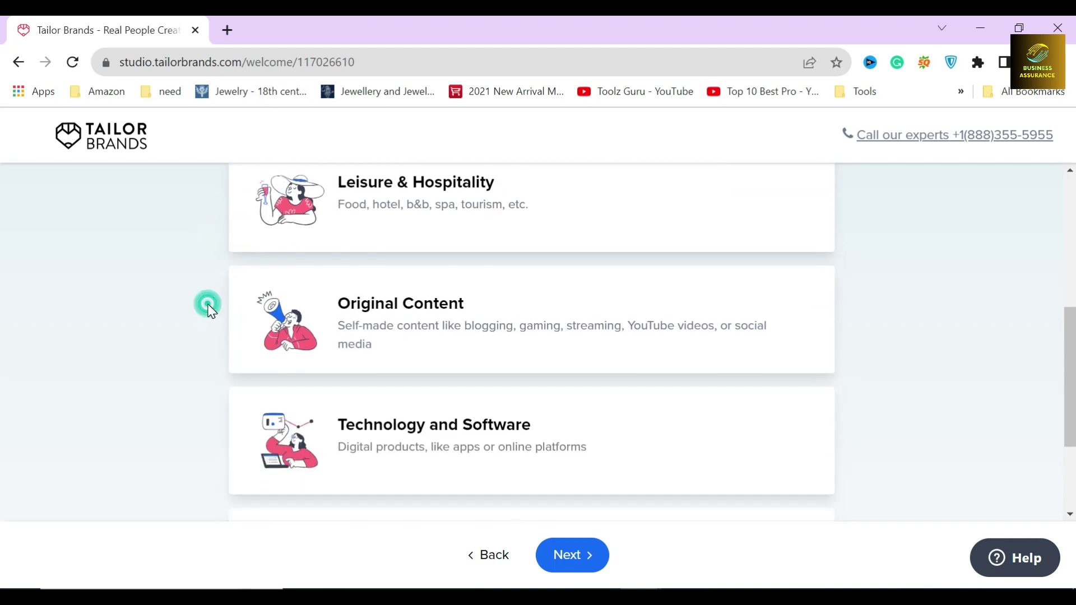
{"action": "scroll", "coordinate": [207, 306], "scroll_direction": "down", "scroll_amount": 3}
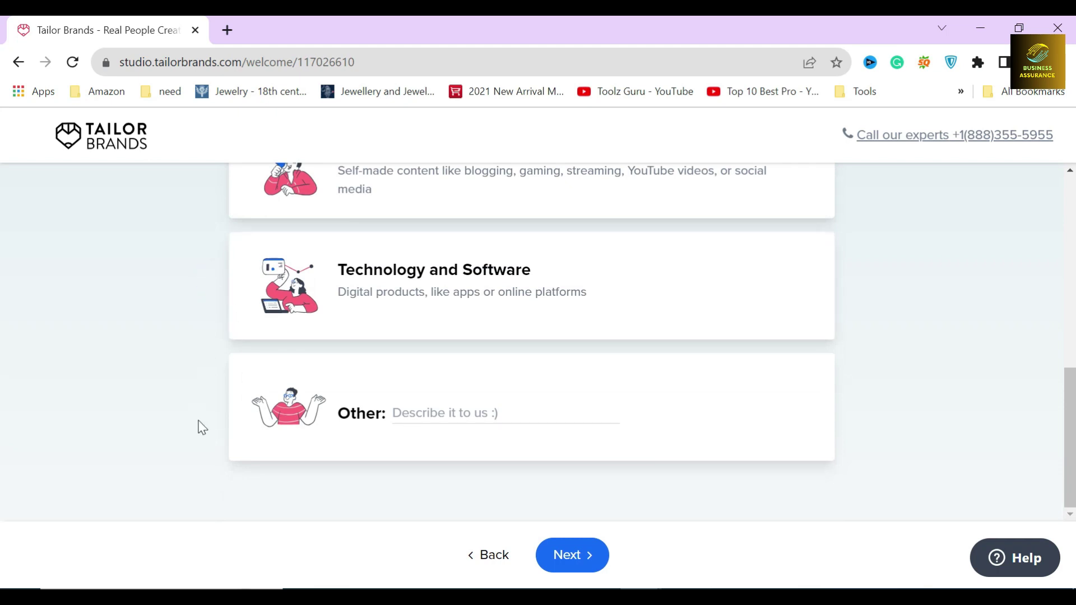
{"action": "left_click", "coordinate": [208, 386]}
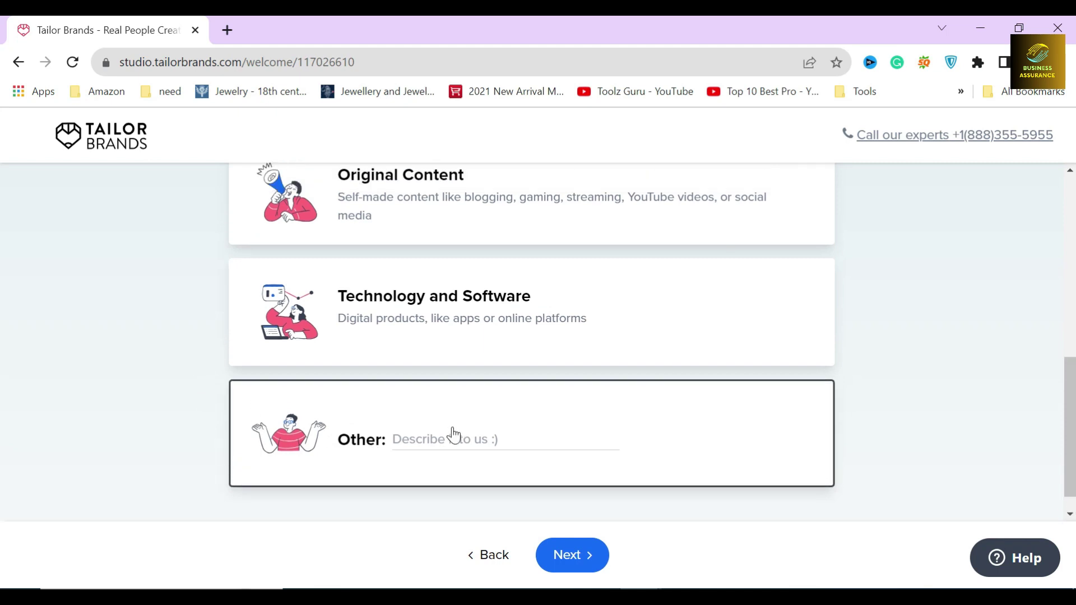
{"action": "scroll", "coordinate": [453, 435], "scroll_direction": "up", "scroll_amount": 10}
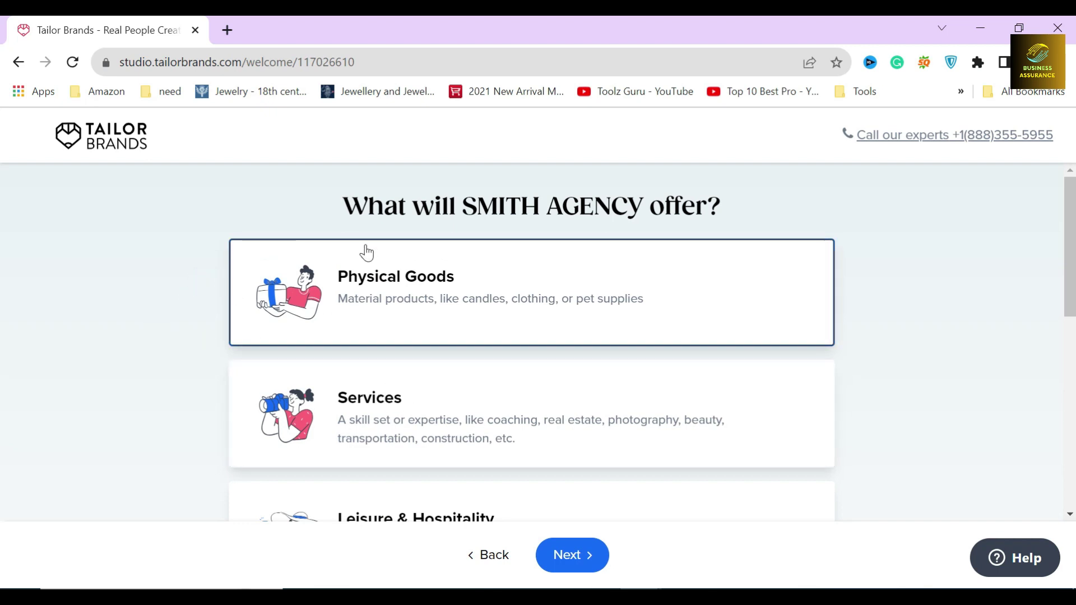
{"action": "left_click", "coordinate": [570, 555]}
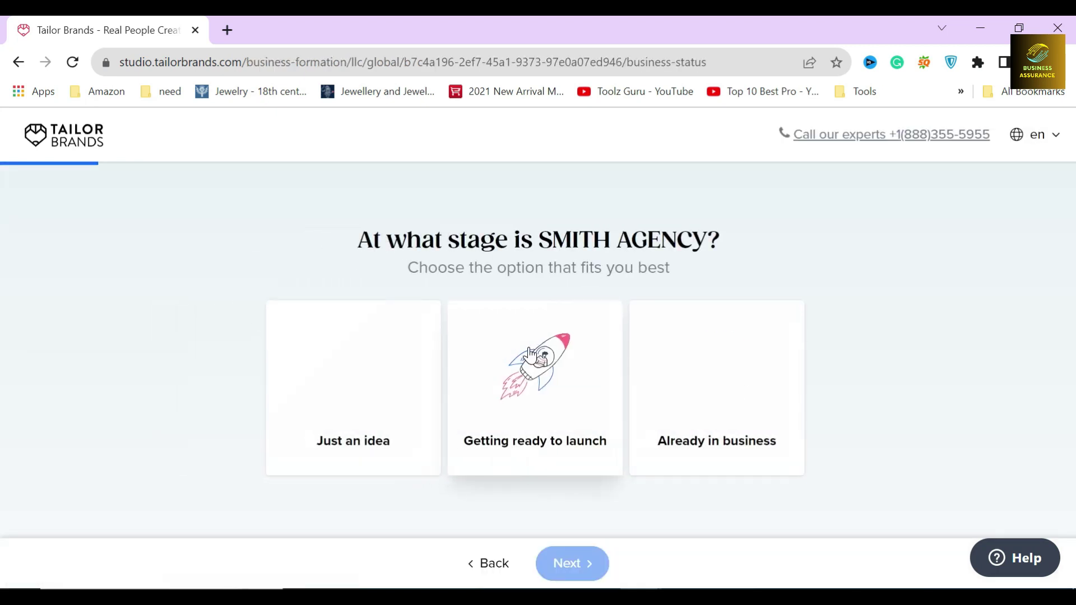
- Answer 'Just an idea' for business stage and 'No, just me' for employees
{"action": "left_click_drag", "start_coordinate": [354, 241], "coordinate": [721, 241]}
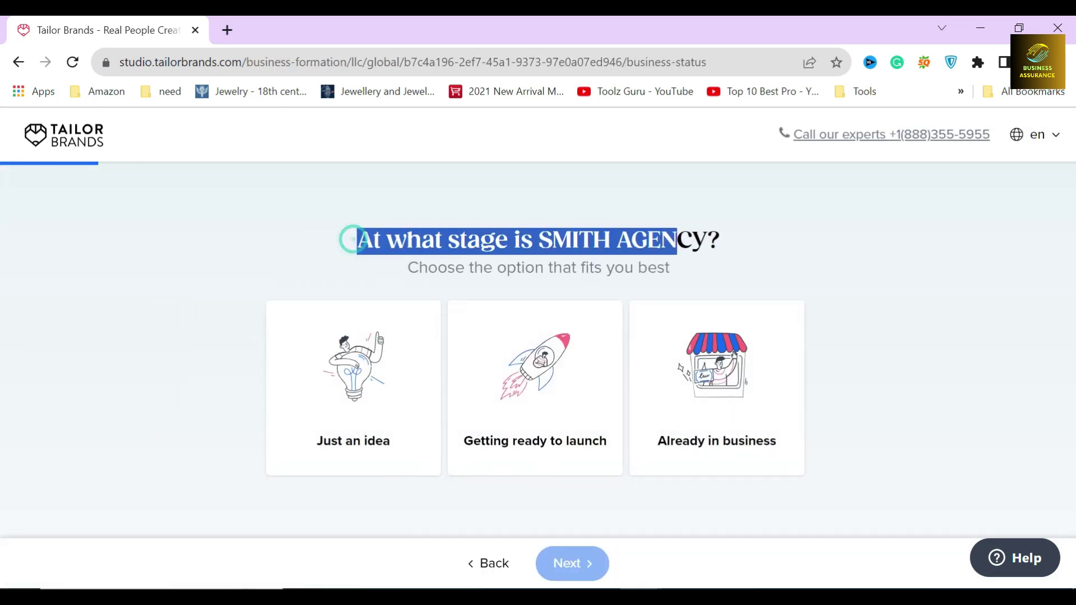
{"action": "left_click", "coordinate": [750, 250]}
{"action": "left_click", "coordinate": [402, 427]}
{"action": "left_click", "coordinate": [549, 582]}
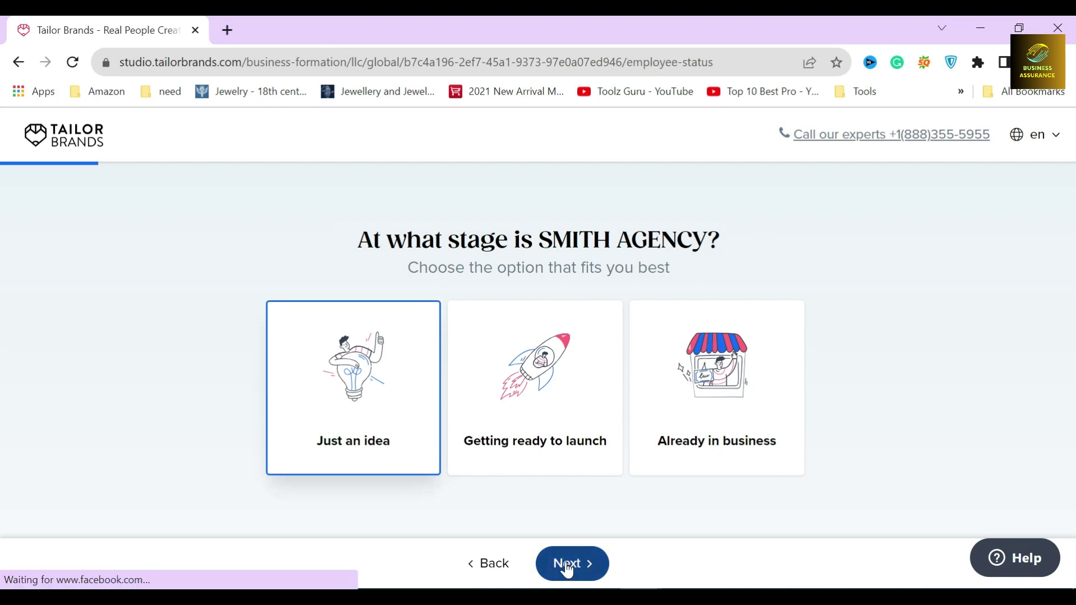
{"action": "left_click", "coordinate": [352, 407]}
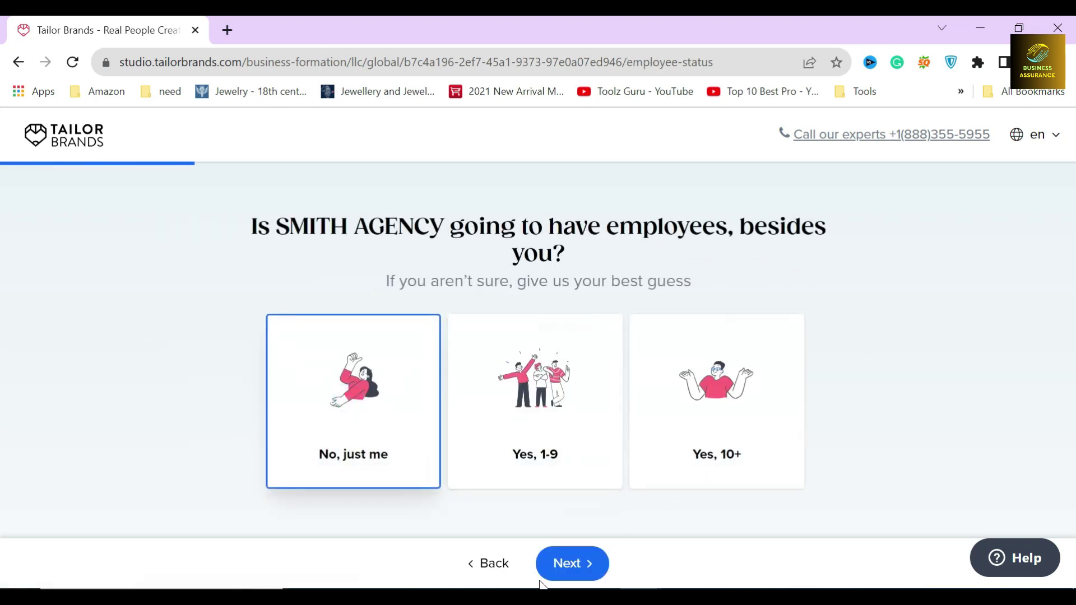
{"action": "left_click", "coordinate": [569, 564]}
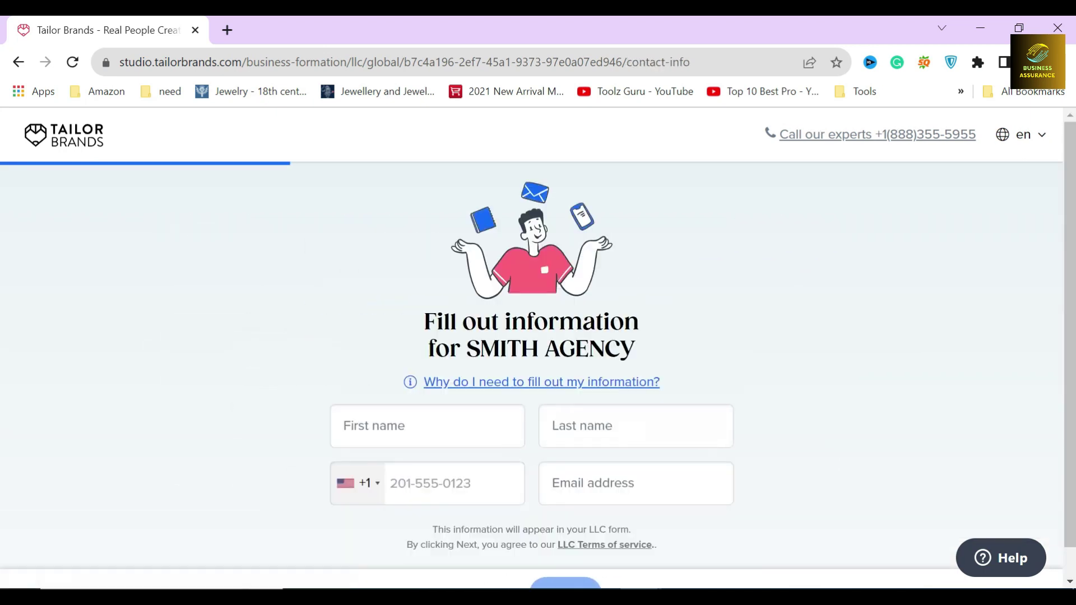
- Fill the owner's name, phone and email from a saved autofill profile and submit
{"action": "left_click_drag", "start_coordinate": [413, 320], "coordinate": [665, 356]}
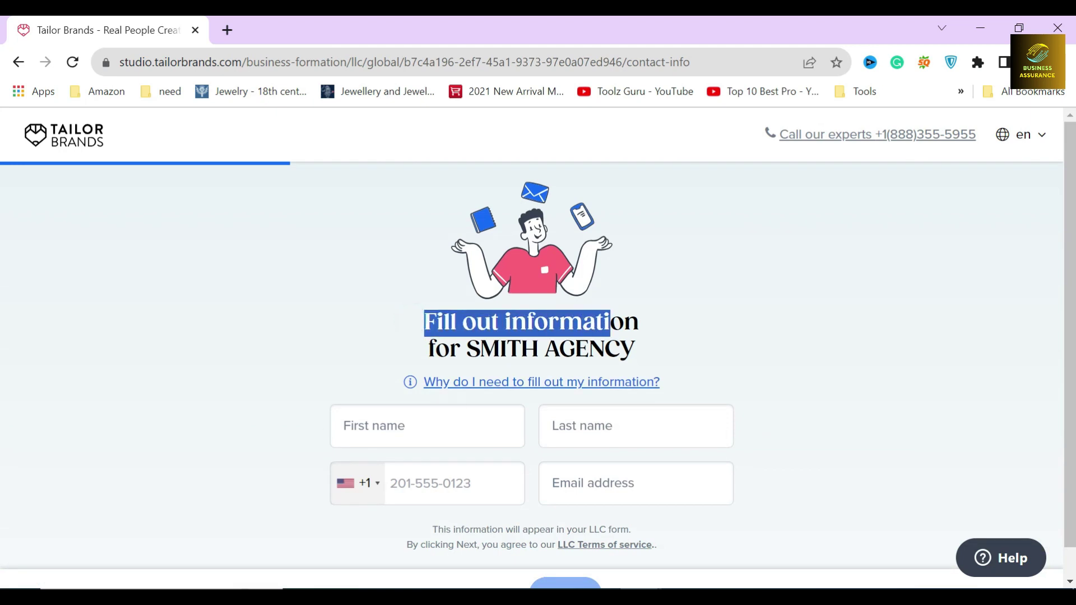
{"action": "left_click", "coordinate": [663, 353]}
{"action": "scroll", "coordinate": [348, 358], "scroll_direction": "down", "scroll_amount": 1}
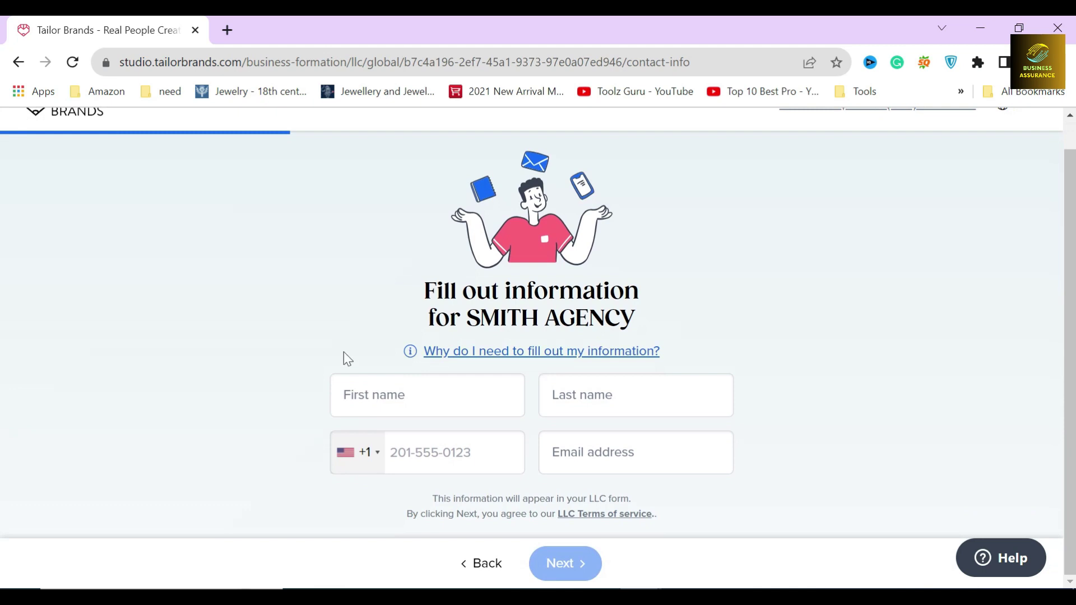
{"action": "left_click", "coordinate": [340, 352]}
{"action": "left_click", "coordinate": [449, 386]}
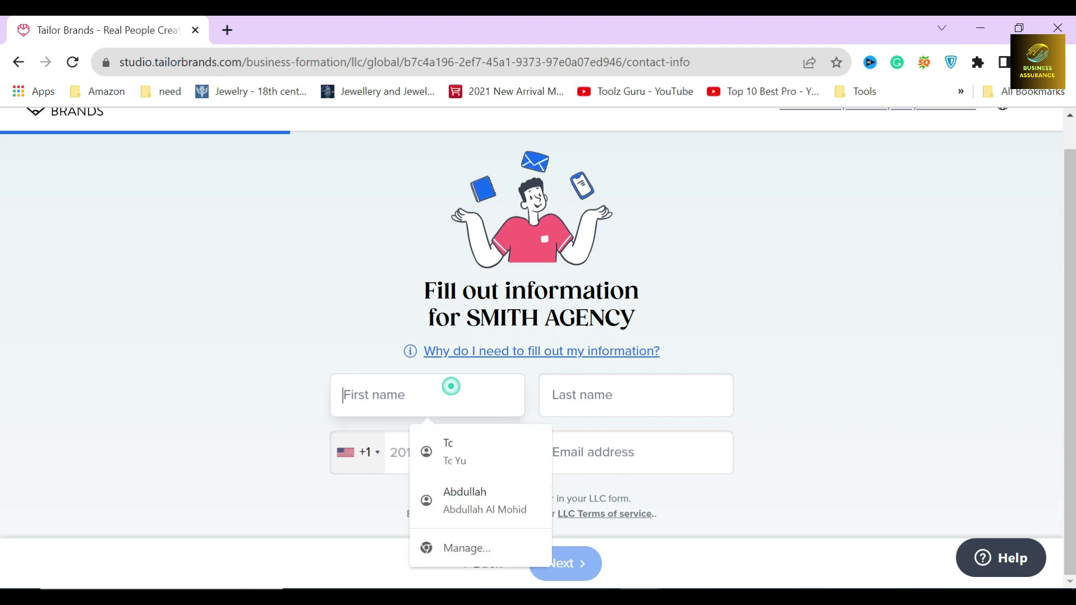
{"action": "left_click", "coordinate": [469, 496]}
{"action": "left_click", "coordinate": [815, 388]}
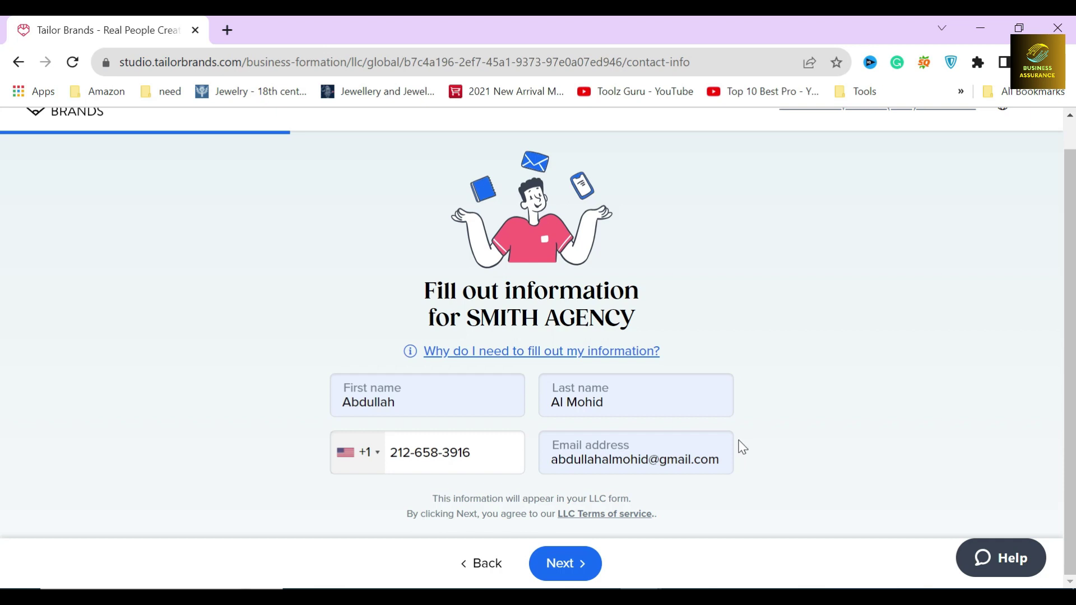
{"action": "left_click", "coordinate": [561, 566]}
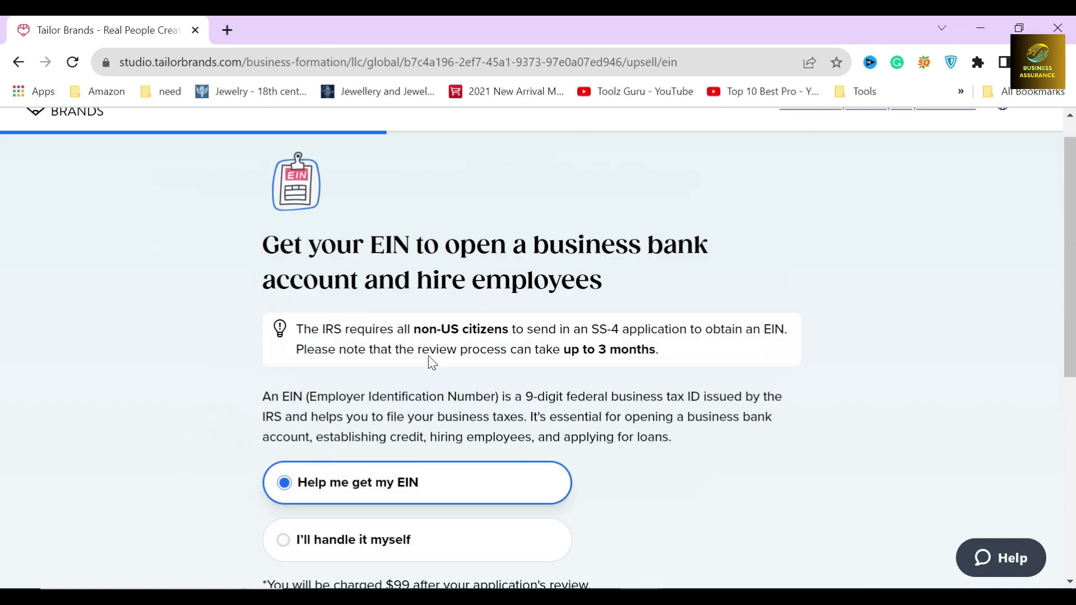
- Read the EIN page heading and its business tax ID definition
{"action": "mouse_move", "coordinate": [264, 256]}
{"action": "left_mouse_down"}
{"action": "mouse_move", "coordinate": [353, 249]}
{"action": "mouse_move", "coordinate": [625, 282]}
{"action": "left_mouse_up"}
{"action": "left_click", "coordinate": [622, 282]}
{"action": "left_click_drag", "start_coordinate": [308, 245], "coordinate": [409, 246]}
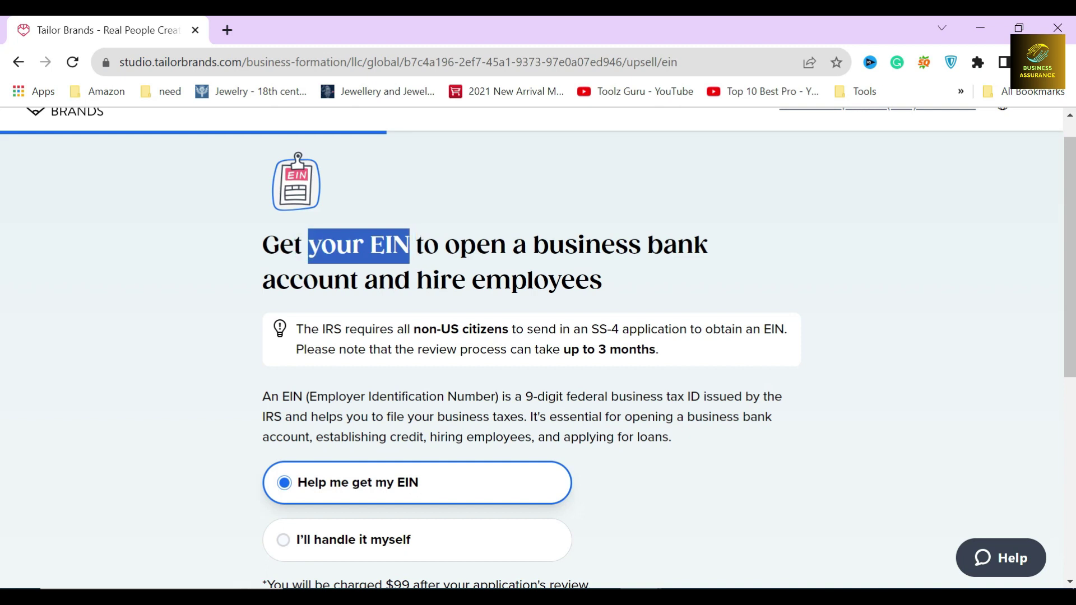
{"action": "left_click", "coordinate": [416, 243]}
{"action": "scroll", "coordinate": [415, 243], "scroll_direction": "down", "scroll_amount": 2}
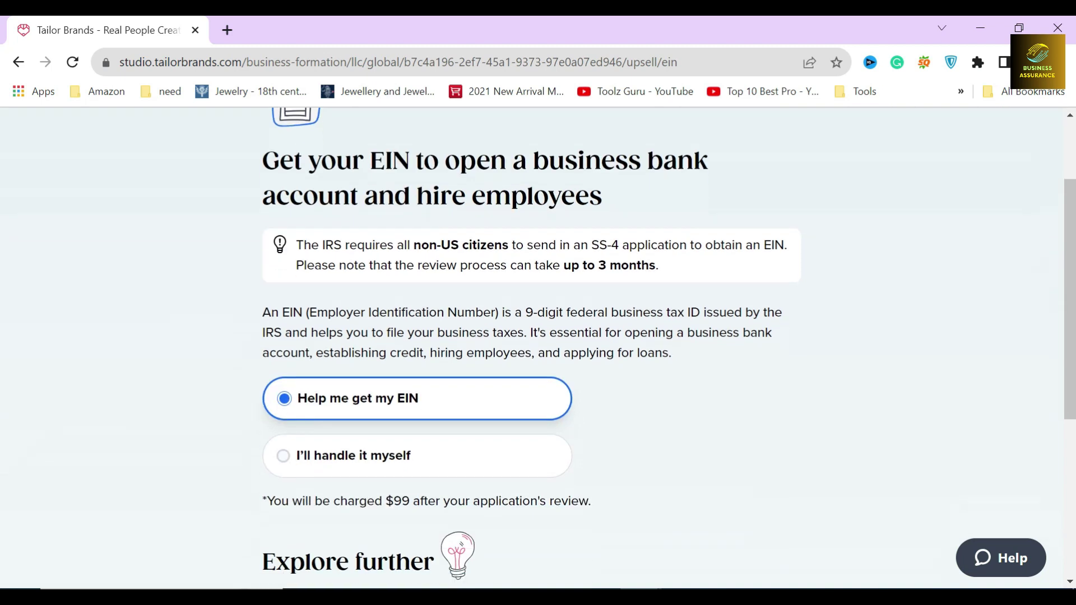
{"action": "left_click_drag", "start_coordinate": [255, 325], "coordinate": [598, 314]}
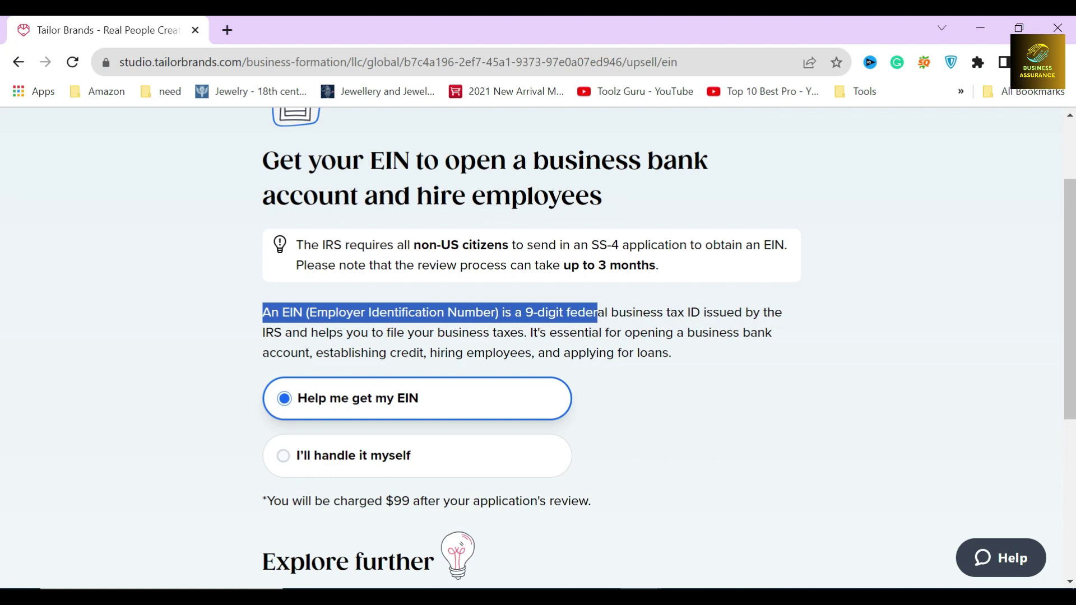
{"action": "left_click", "coordinate": [664, 312]}
{"action": "left_click_drag", "start_coordinate": [610, 312], "coordinate": [706, 312]}
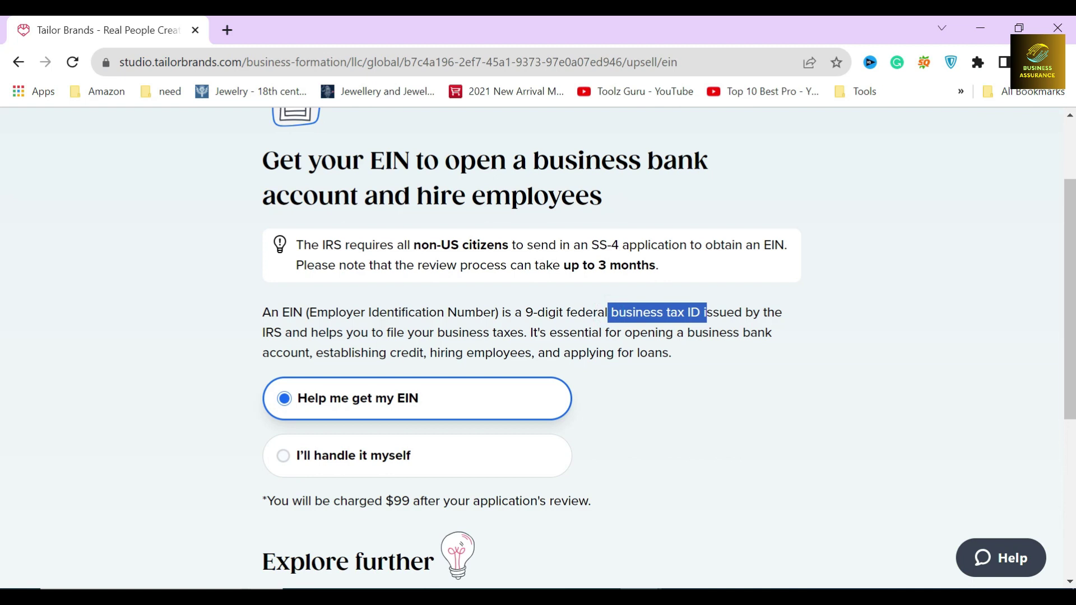
{"action": "left_click", "coordinate": [272, 334]}
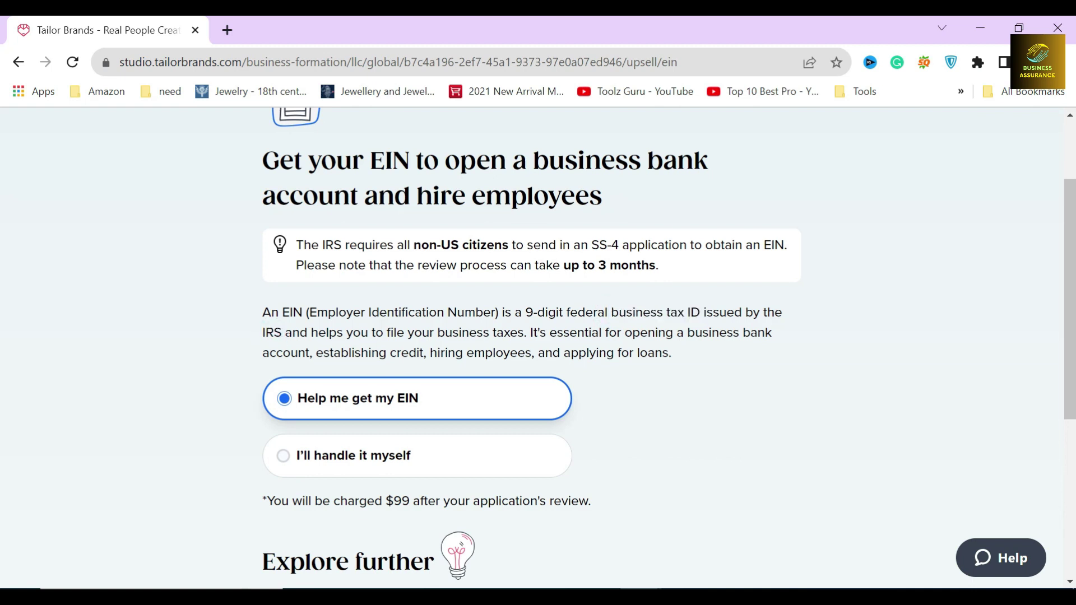
{"action": "left_click_drag", "start_coordinate": [537, 312], "coordinate": [420, 332]}
{"action": "left_click", "coordinate": [535, 317]}
{"action": "mouse_move", "coordinate": [622, 333]}
{"action": "left_mouse_down"}
{"action": "mouse_move", "coordinate": [336, 351]}
{"action": "mouse_move", "coordinate": [680, 366]}
{"action": "left_mouse_up"}
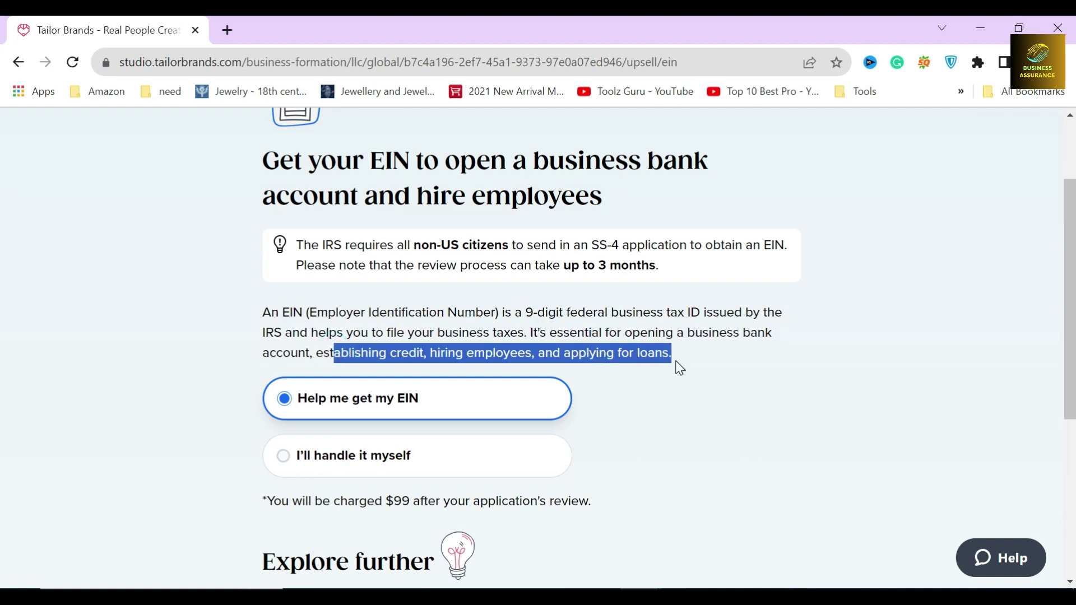
{"action": "left_click", "coordinate": [659, 365]}
- Review the $99 charge note, keep 'Help me get my EIN', and continue
{"action": "scroll", "coordinate": [640, 364], "scroll_direction": "down", "scroll_amount": 2}
{"action": "scroll", "coordinate": [640, 364], "scroll_direction": "down", "scroll_amount": 1}
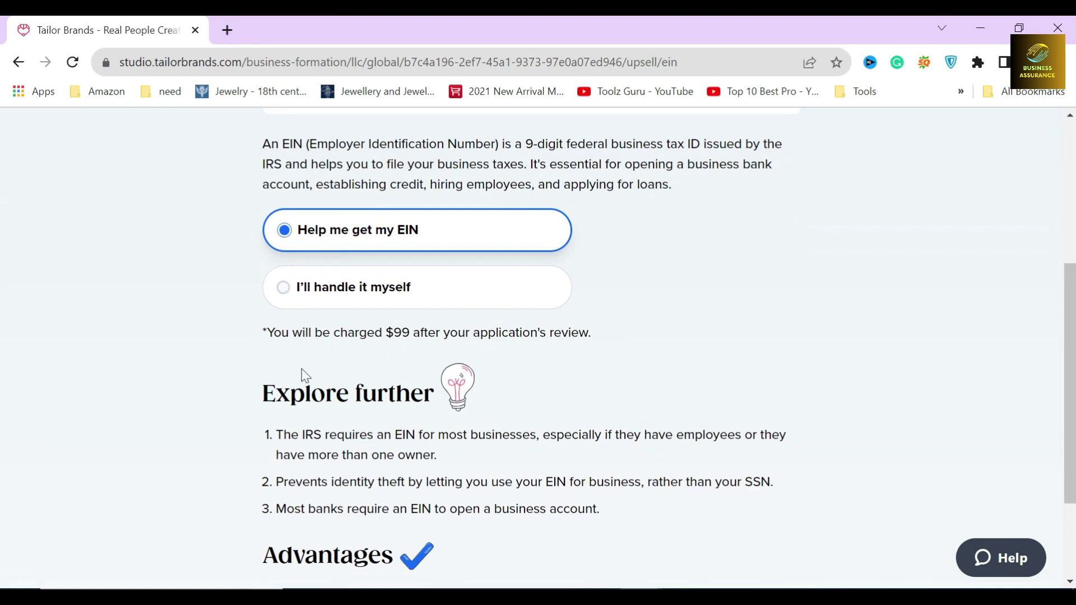
{"action": "left_click_drag", "start_coordinate": [262, 337], "coordinate": [605, 335]}
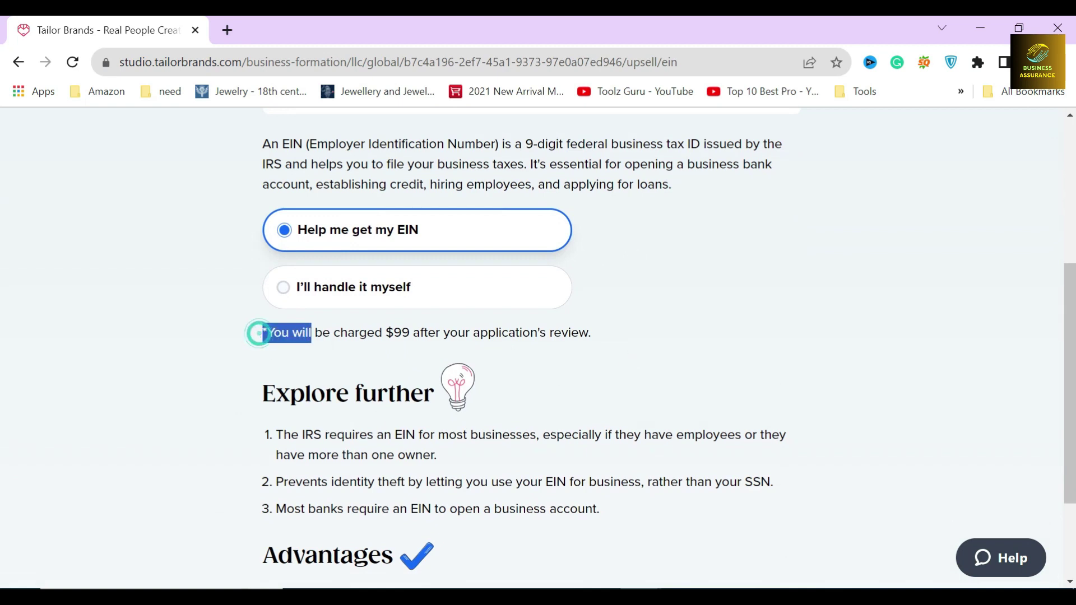
{"action": "left_click", "coordinate": [621, 348]}
{"action": "scroll", "coordinate": [620, 347], "scroll_direction": "down", "scroll_amount": 3}
{"action": "left_click", "coordinate": [248, 291]}
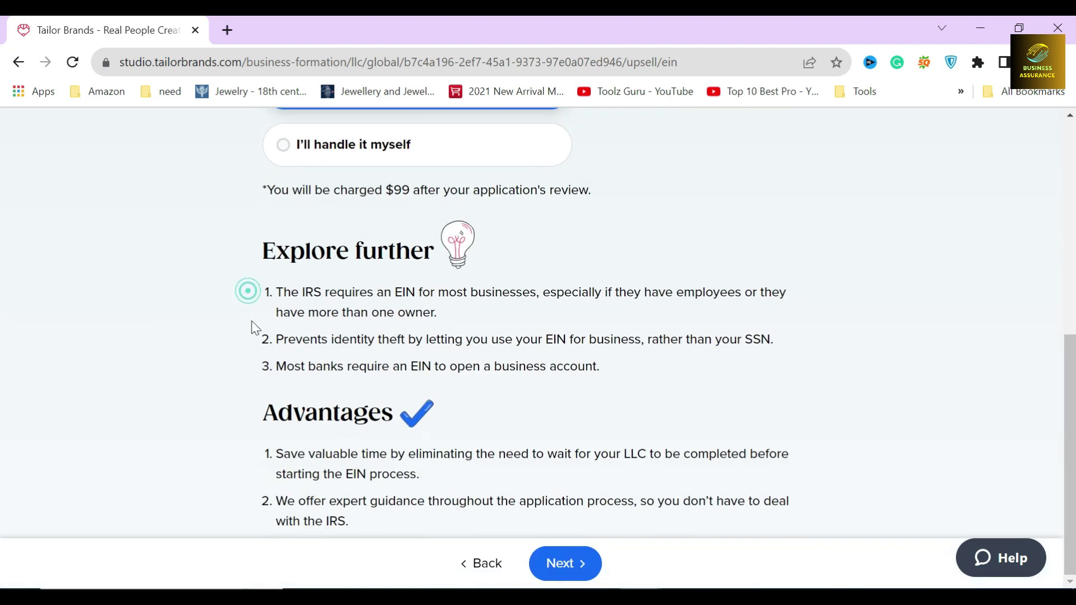
{"action": "scroll", "coordinate": [359, 360], "scroll_direction": "up", "scroll_amount": 3}
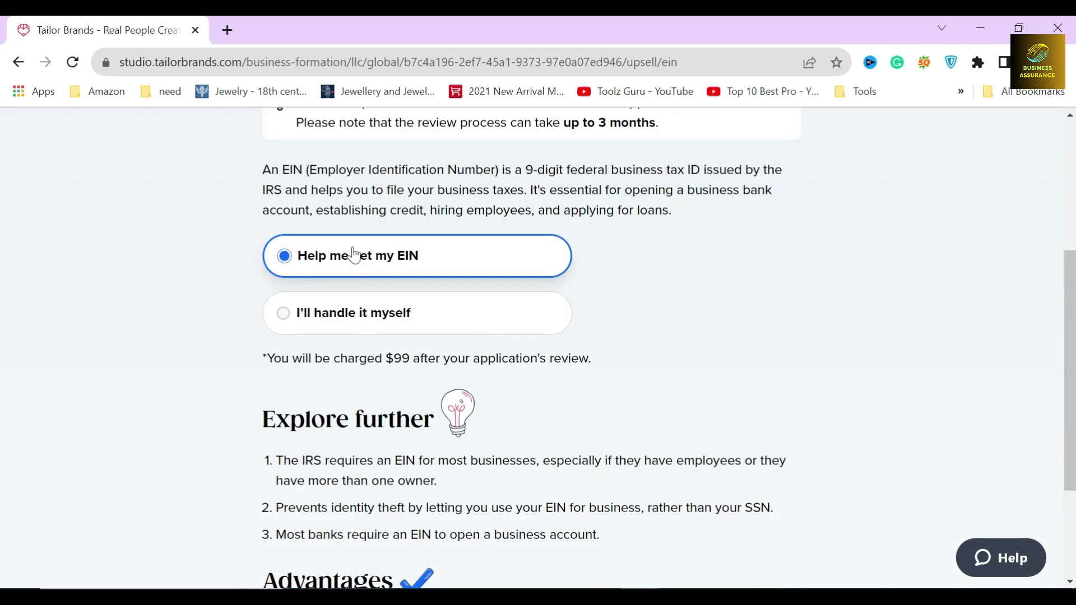
{"action": "scroll", "coordinate": [541, 417], "scroll_direction": "down", "scroll_amount": 3}
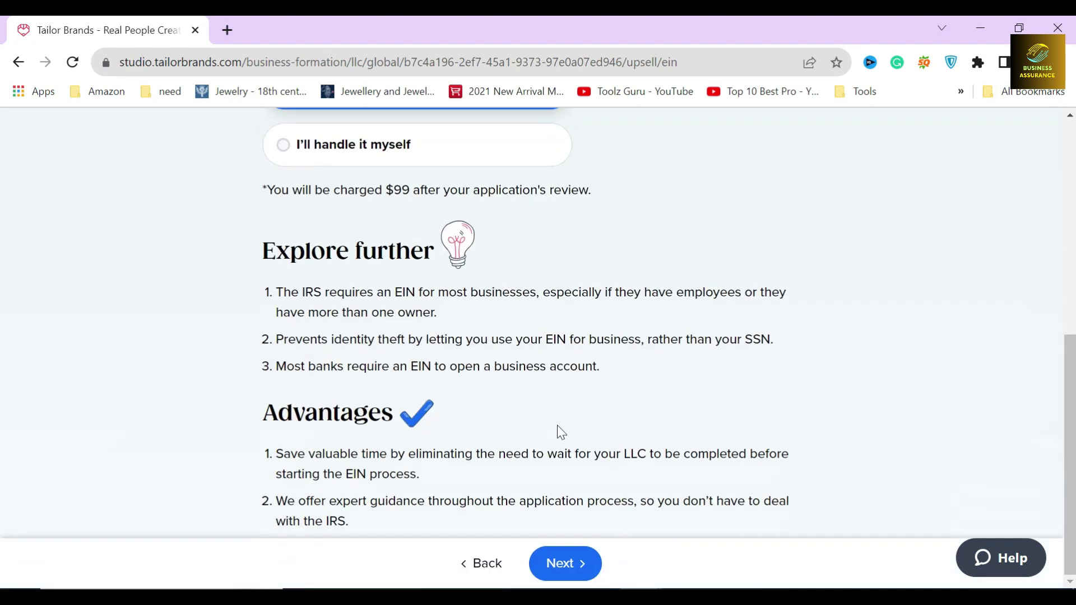
{"action": "left_click", "coordinate": [579, 565]}
{"action": "scroll", "coordinate": [371, 280], "scroll_direction": "up", "scroll_amount": 5}
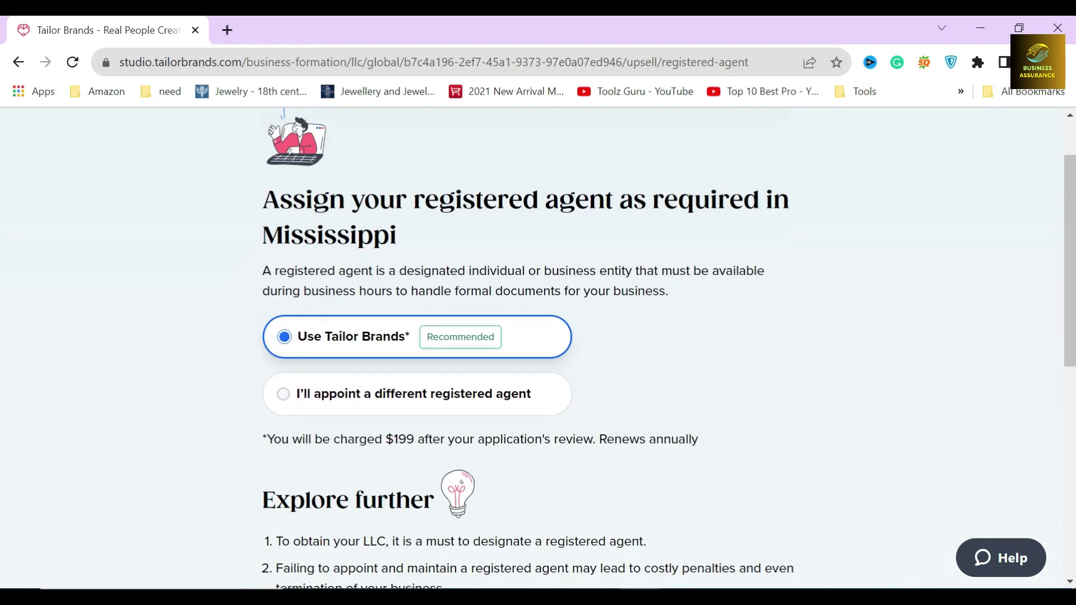
{"action": "left_click_drag", "start_coordinate": [255, 203], "coordinate": [614, 276]}
{"action": "left_click", "coordinate": [420, 241]}
{"action": "scroll", "coordinate": [427, 240], "scroll_direction": "up", "scroll_amount": 2}
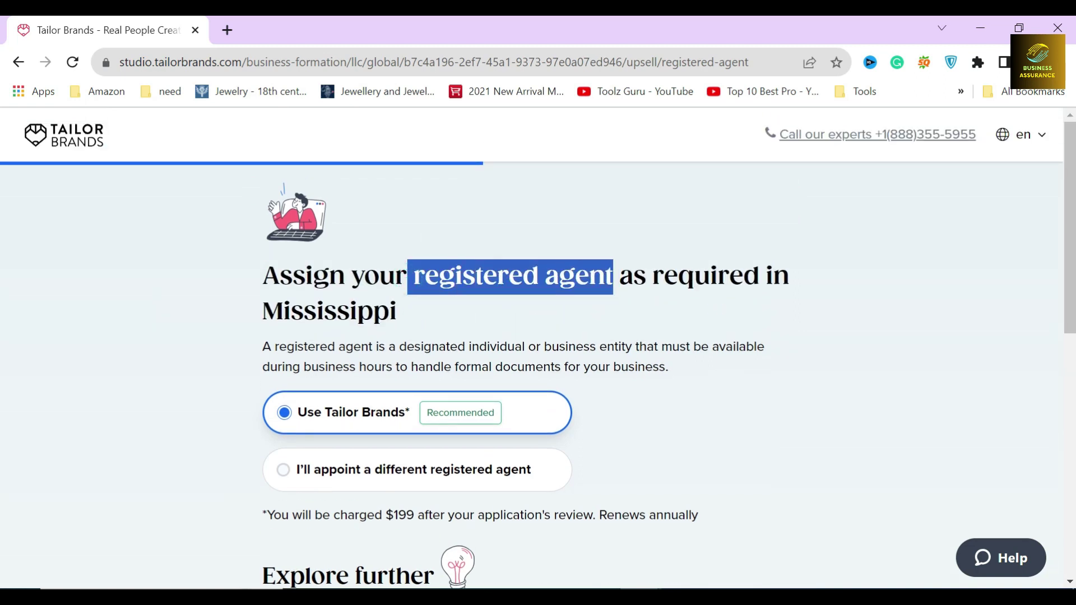
{"action": "left_click", "coordinate": [488, 312]}
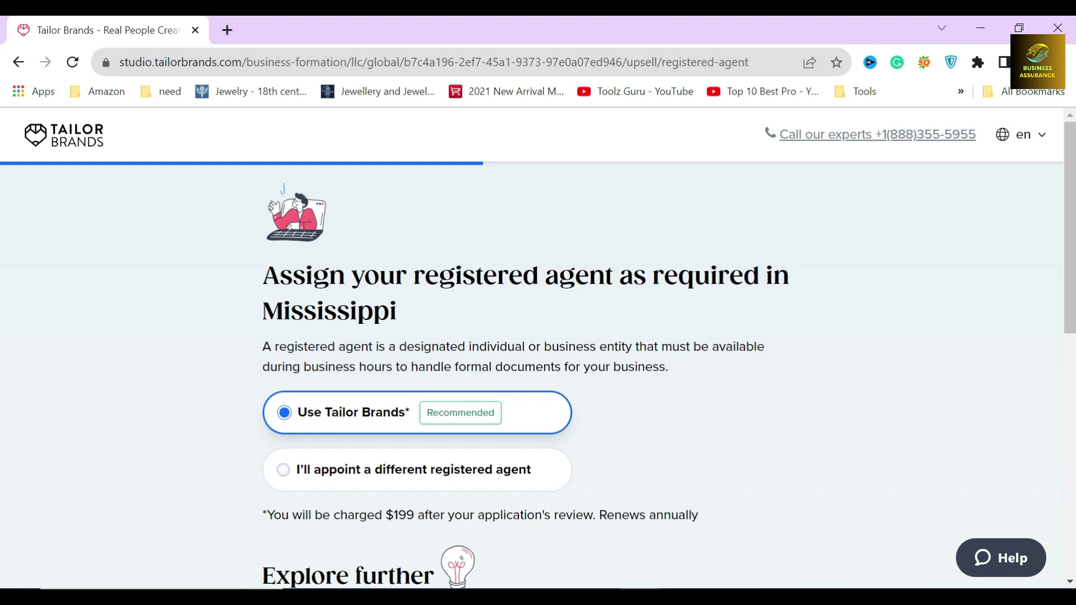
{"action": "mouse_move", "coordinate": [258, 343]}
{"action": "left_mouse_down"}
{"action": "mouse_move", "coordinate": [479, 349]}
{"action": "mouse_move", "coordinate": [679, 373]}
{"action": "left_mouse_up"}
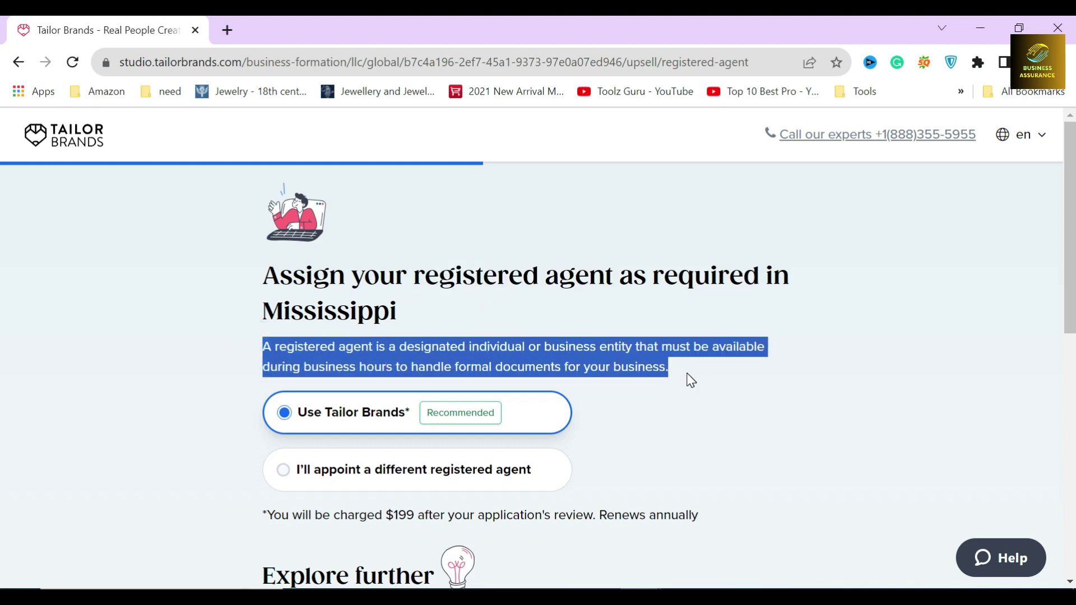
{"action": "left_click", "coordinate": [687, 377]}
{"action": "double_click", "coordinate": [348, 305]}
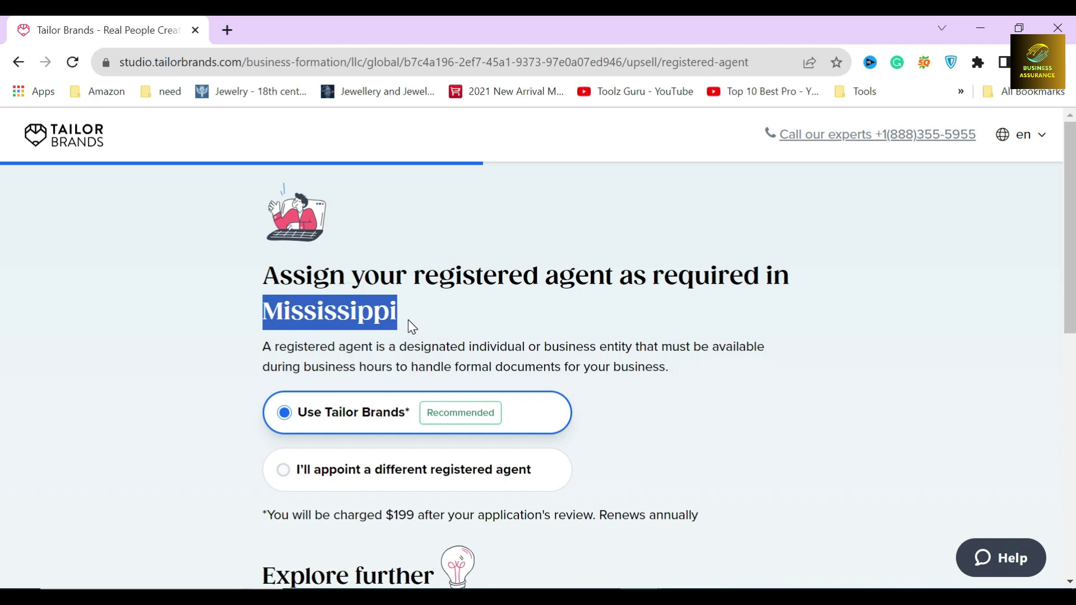
{"action": "left_click", "coordinate": [412, 326]}
{"action": "scroll", "coordinate": [412, 326], "scroll_direction": "down", "scroll_amount": 2}
{"action": "scroll", "coordinate": [401, 312], "scroll_direction": "down", "scroll_amount": 1}
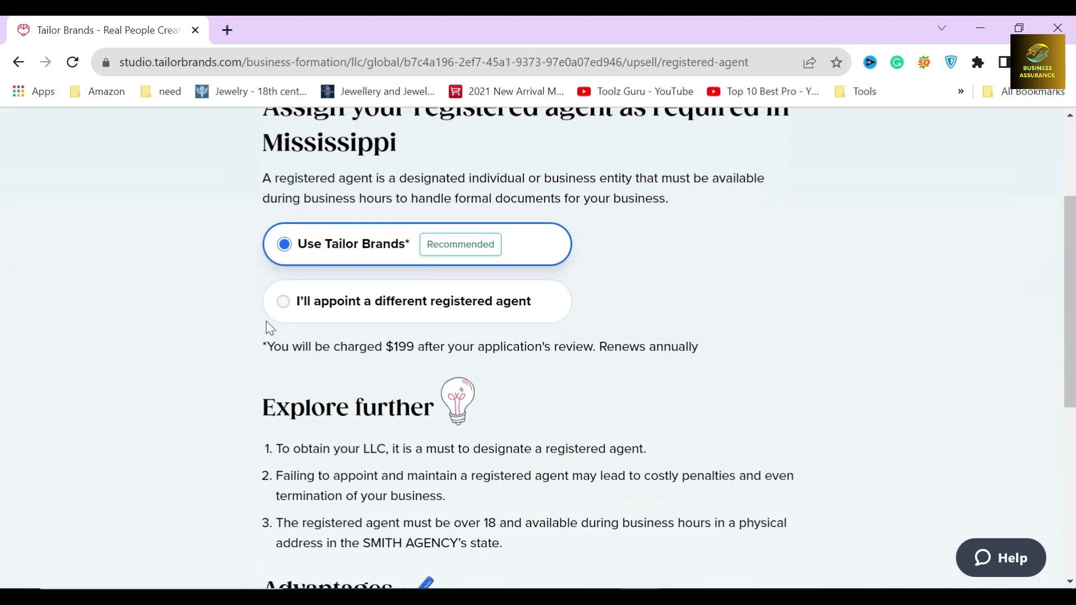
{"action": "left_click", "coordinate": [247, 301]}
{"action": "left_click_drag", "start_coordinate": [255, 346], "coordinate": [721, 356]}
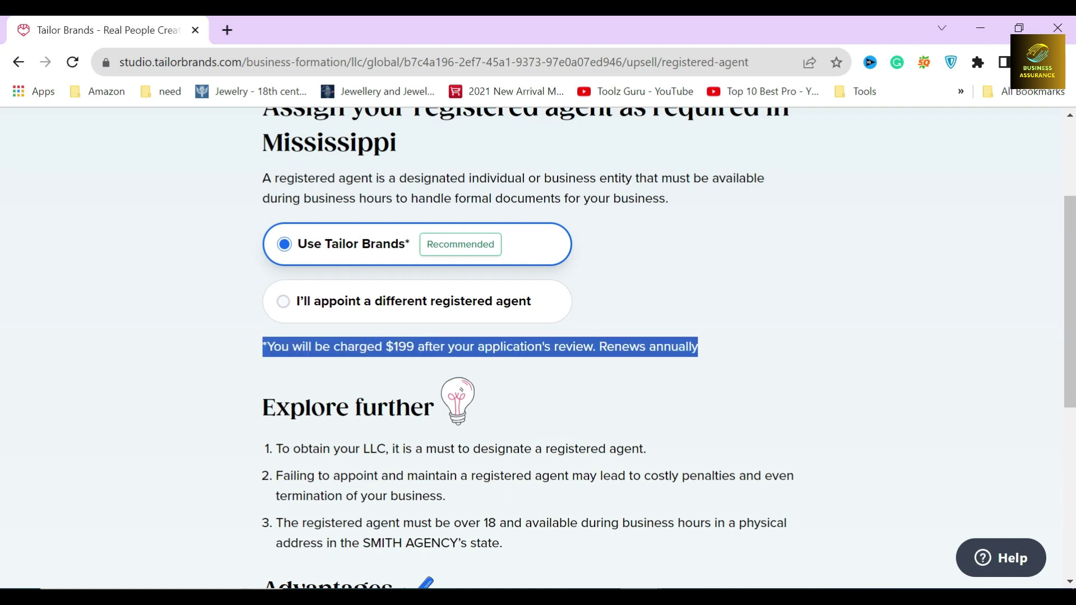
{"action": "scroll", "coordinate": [454, 303], "scroll_direction": "down", "scroll_amount": 2}
{"action": "left_click", "coordinate": [400, 283]}
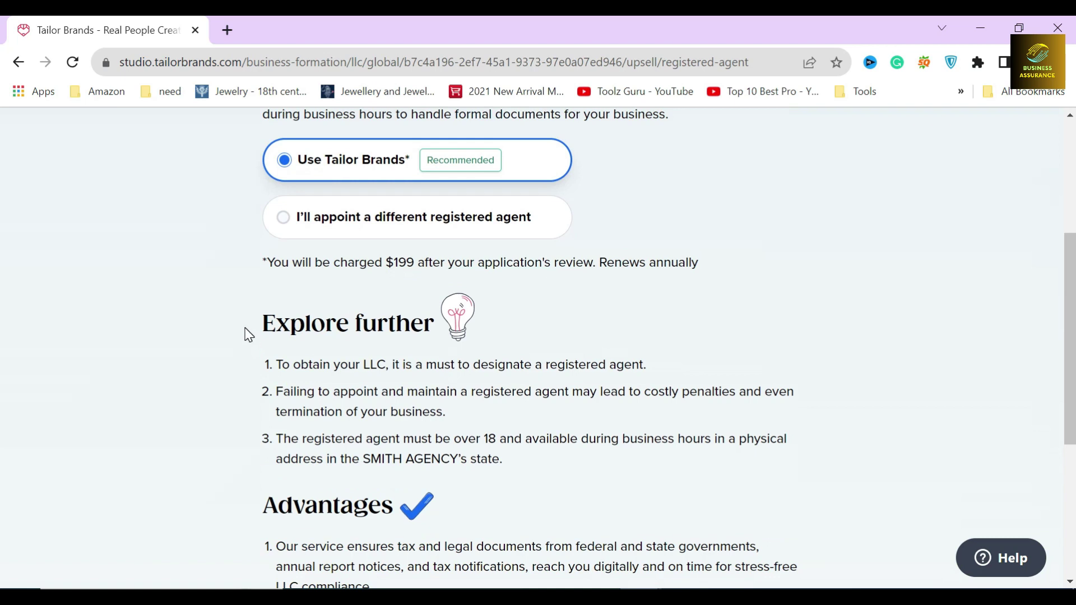
{"action": "scroll", "coordinate": [248, 332], "scroll_direction": "down", "scroll_amount": 3}
{"action": "left_click", "coordinate": [241, 200]}
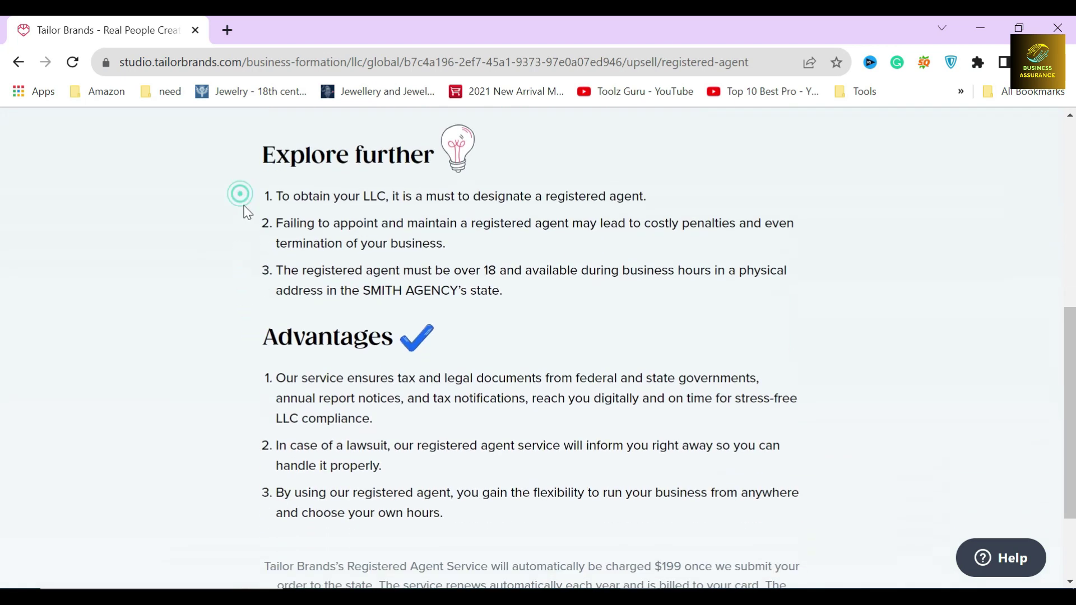
{"action": "left_click", "coordinate": [254, 267]}
{"action": "left_click_drag", "start_coordinate": [251, 195], "coordinate": [534, 301]}
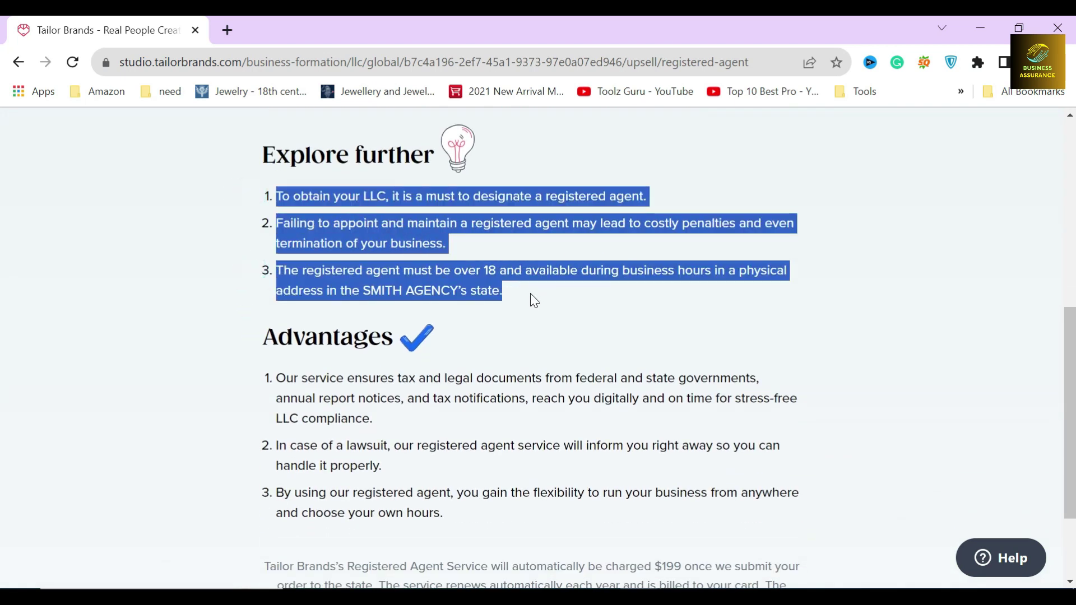
{"action": "left_click", "coordinate": [524, 303]}
{"action": "scroll", "coordinate": [281, 288], "scroll_direction": "down", "scroll_amount": 2}
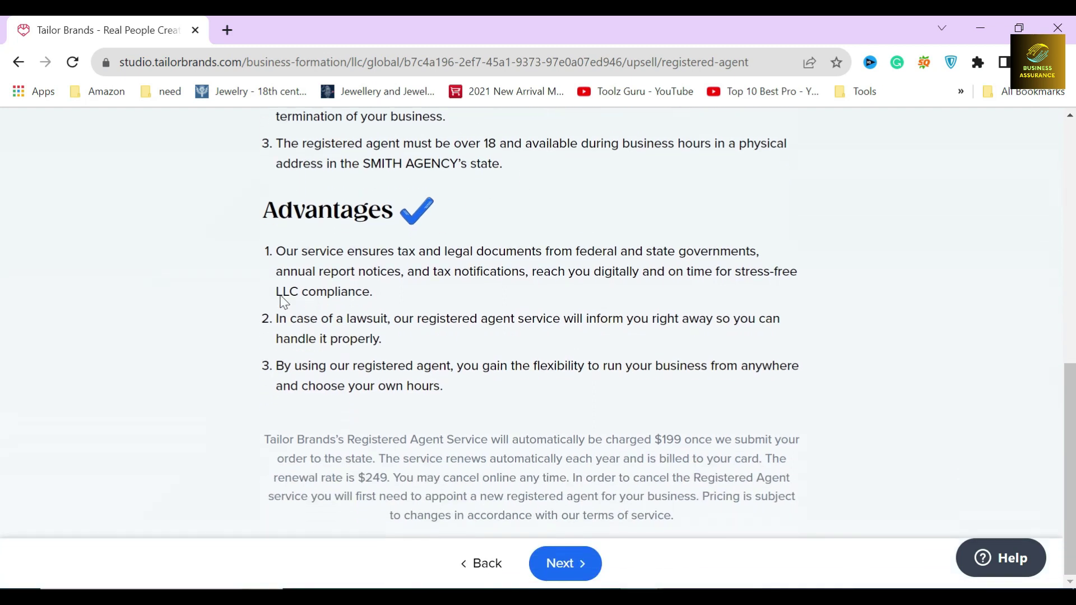
{"action": "left_click", "coordinate": [252, 367]}
{"action": "scroll", "coordinate": [270, 380], "scroll_direction": "up", "scroll_amount": 15}
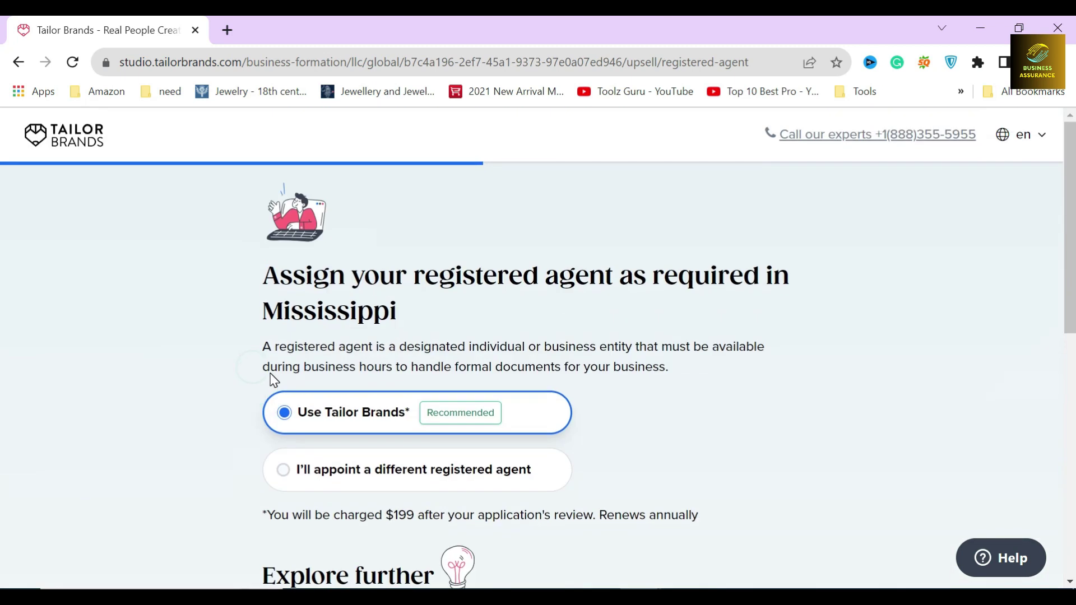
{"action": "scroll", "coordinate": [387, 415], "scroll_direction": "down", "scroll_amount": 10}
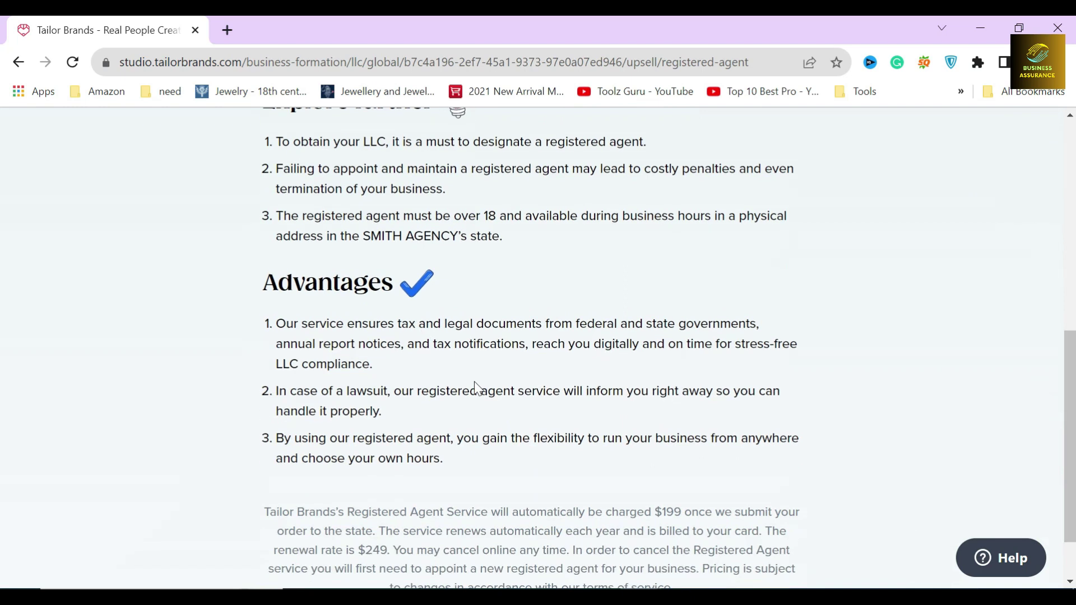
- Advance to the Annual Compliance step and review its $199 annual charge note
{"action": "left_click", "coordinate": [568, 563]}
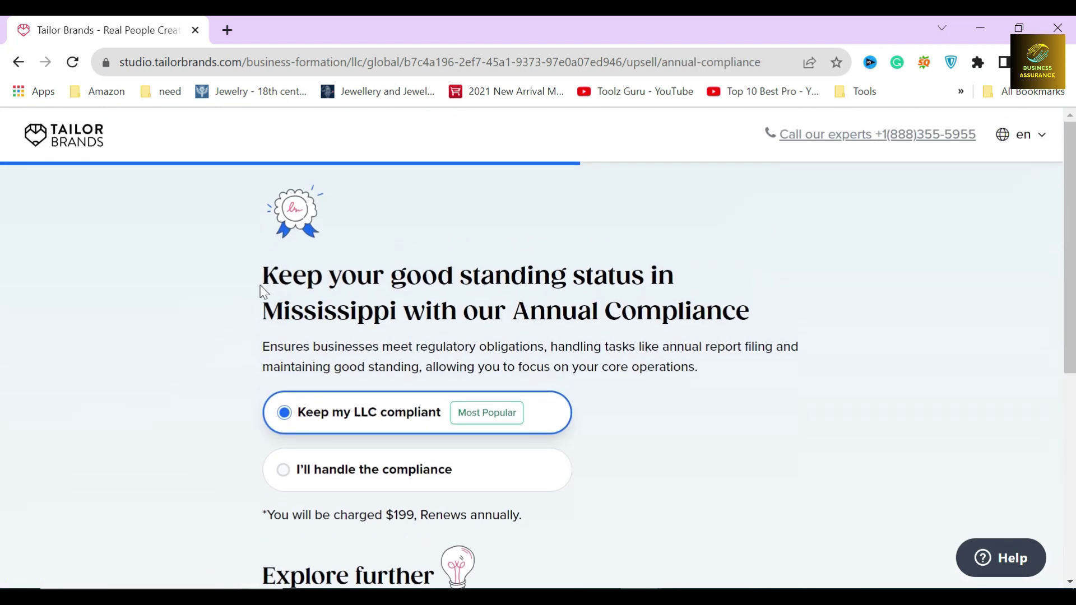
{"action": "left_click_drag", "start_coordinate": [263, 291], "coordinate": [792, 333]}
{"action": "left_click", "coordinate": [791, 325]}
{"action": "left_click_drag", "start_coordinate": [507, 313], "coordinate": [756, 322]}
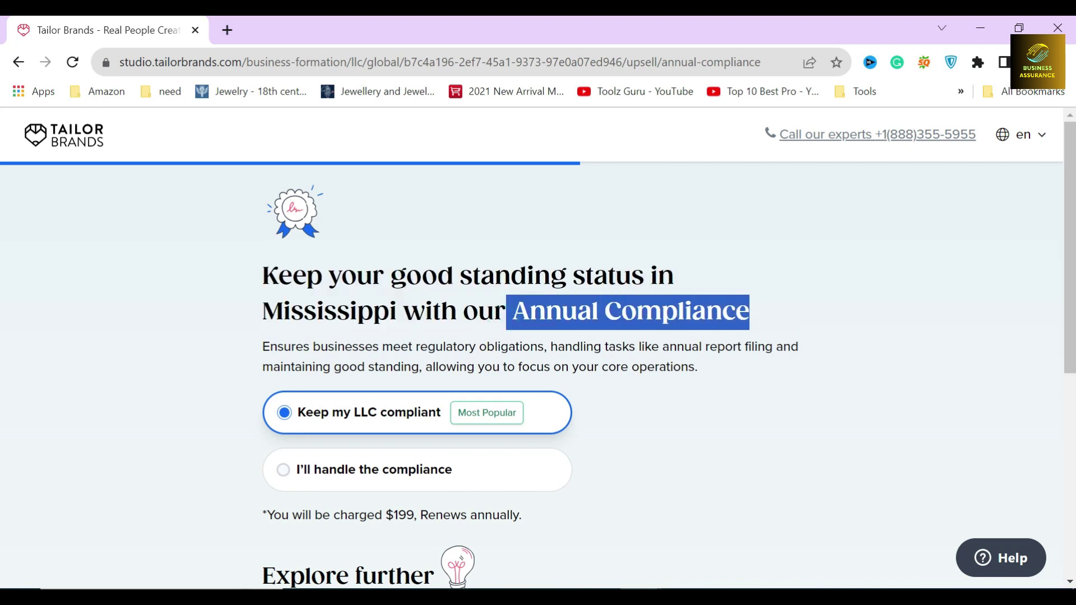
{"action": "left_click", "coordinate": [499, 313]}
{"action": "scroll", "coordinate": [499, 322], "scroll_direction": "down", "scroll_amount": 1}
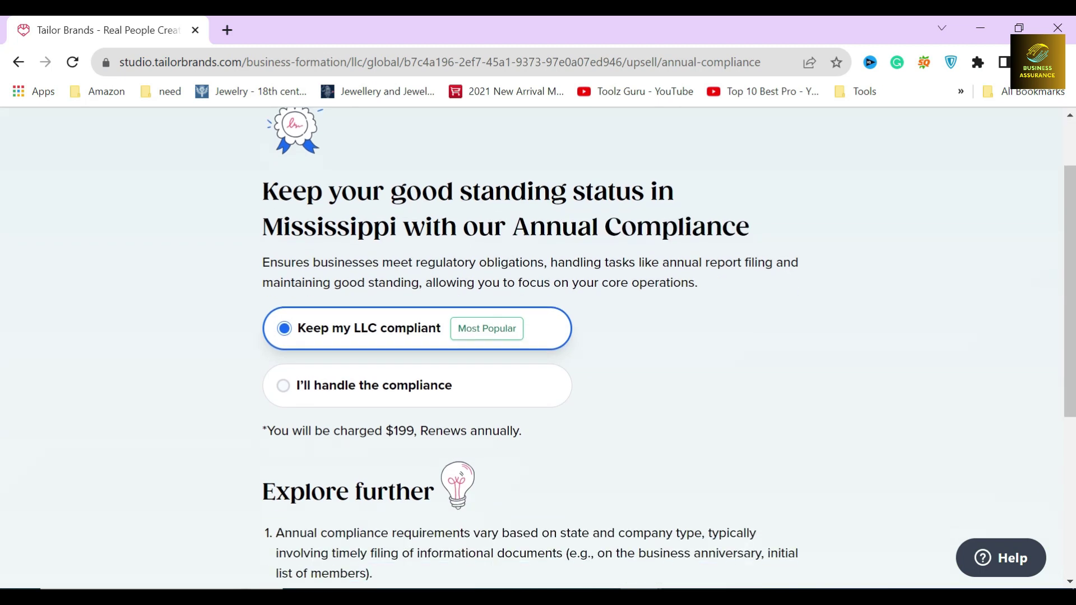
{"action": "scroll", "coordinate": [453, 404], "scroll_direction": "down", "scroll_amount": 1}
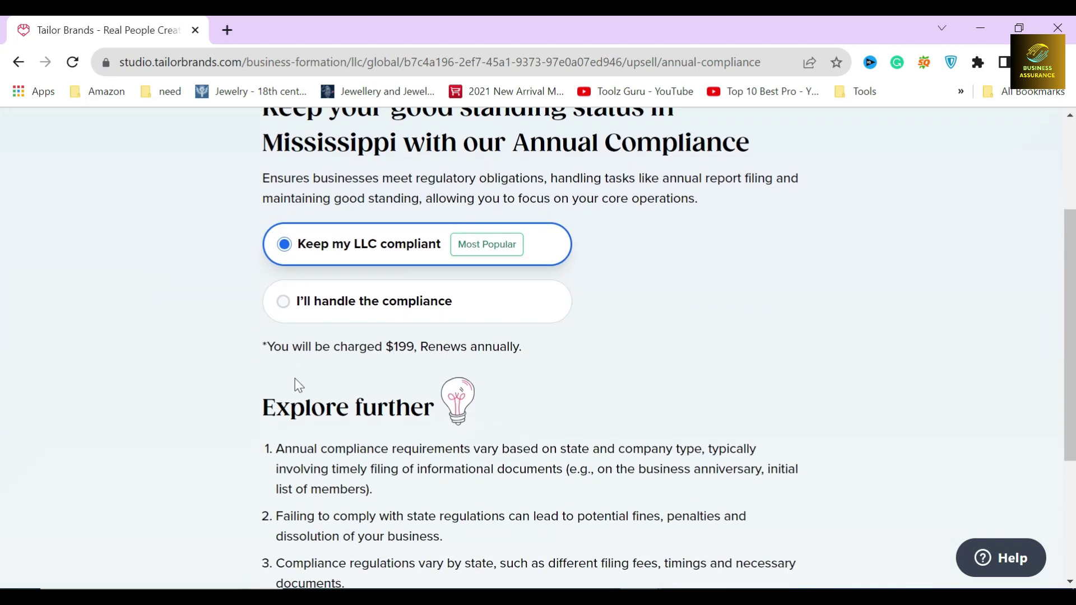
{"action": "left_click_drag", "start_coordinate": [263, 347], "coordinate": [546, 352]}
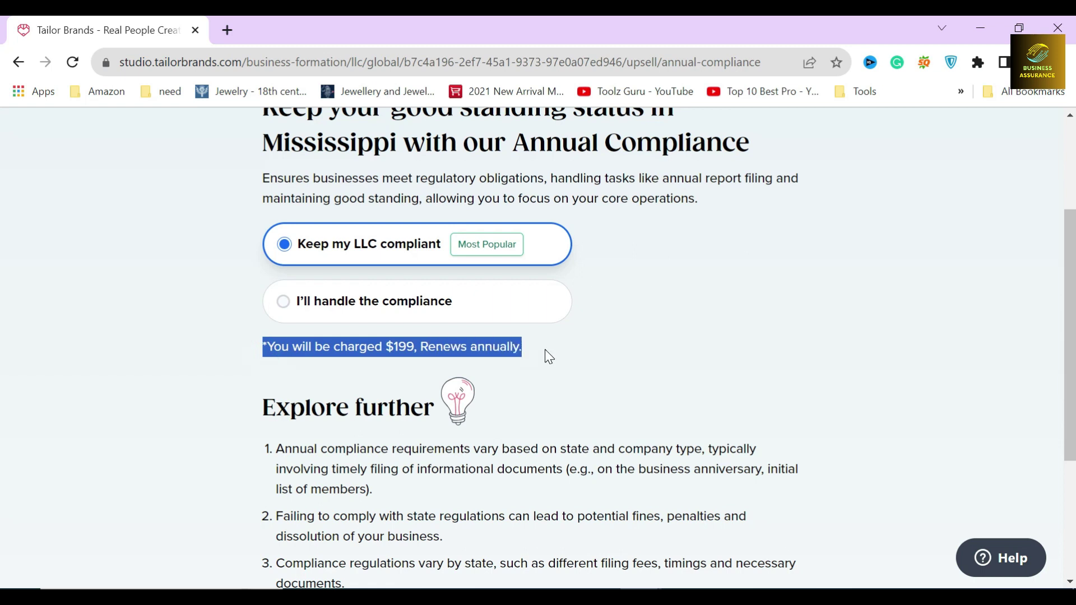
{"action": "left_click", "coordinate": [402, 363]}
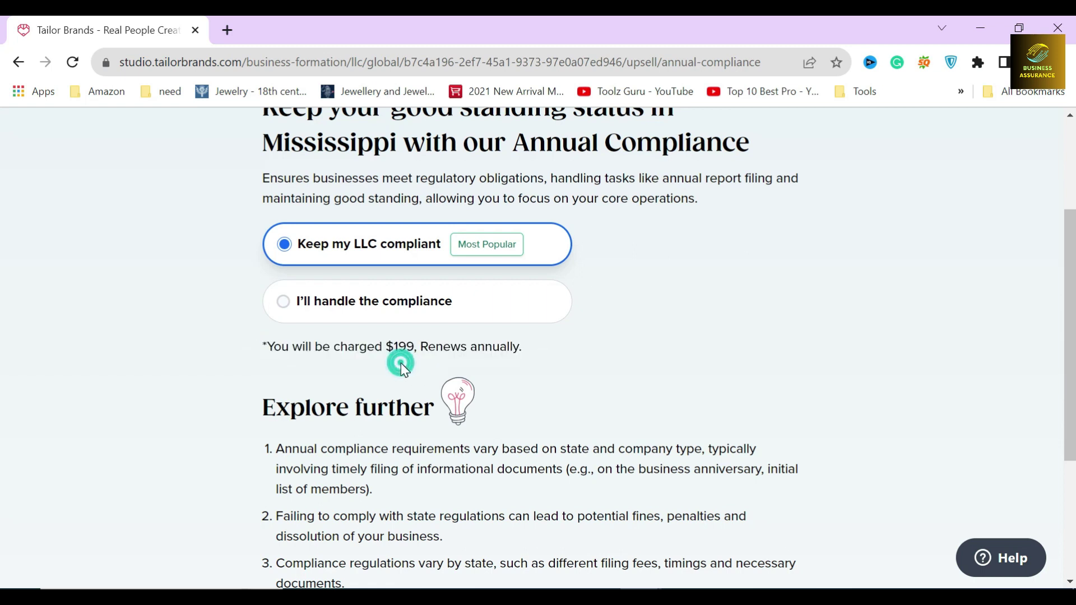
- Select 'I'll handle the compliance' to decline the $199 service
{"action": "scroll", "coordinate": [402, 362], "scroll_direction": "down", "scroll_amount": 3}
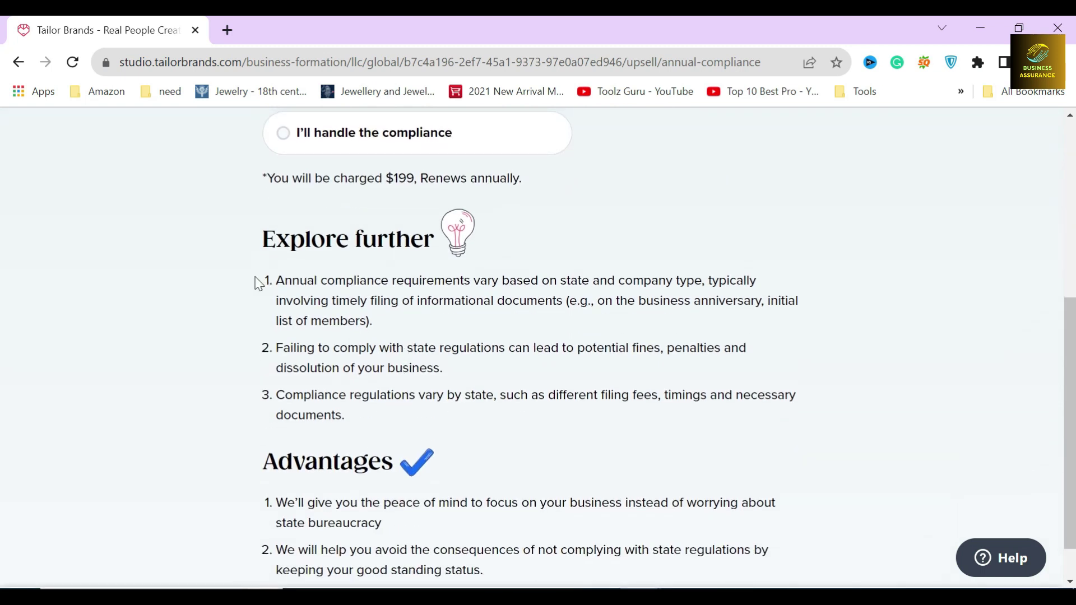
{"action": "left_click", "coordinate": [254, 277]}
{"action": "left_click", "coordinate": [247, 350]}
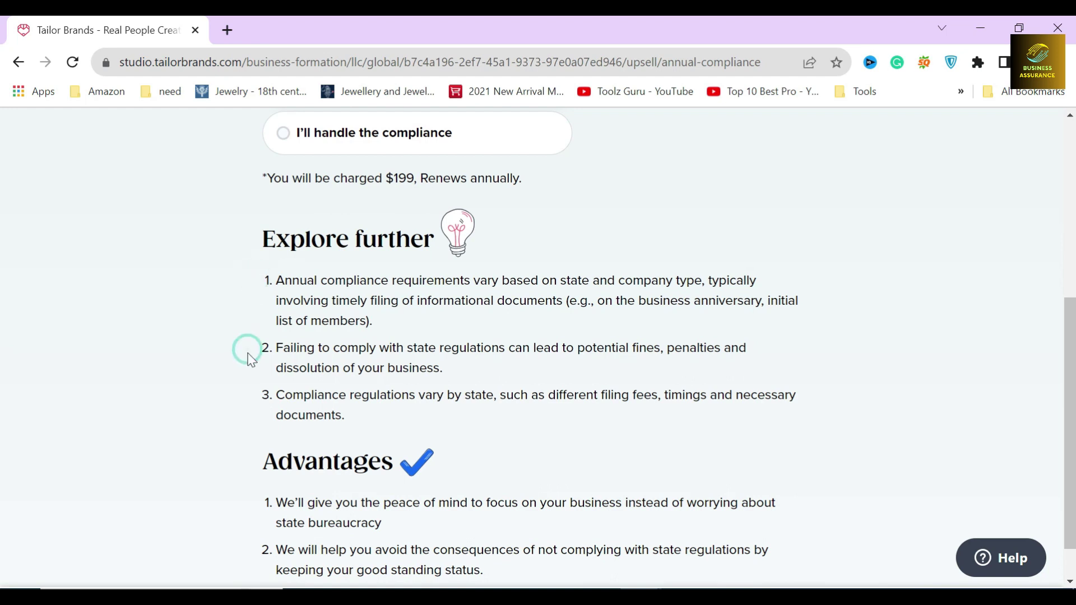
{"action": "left_click", "coordinate": [253, 398]}
{"action": "scroll", "coordinate": [255, 404], "scroll_direction": "down", "scroll_amount": 1}
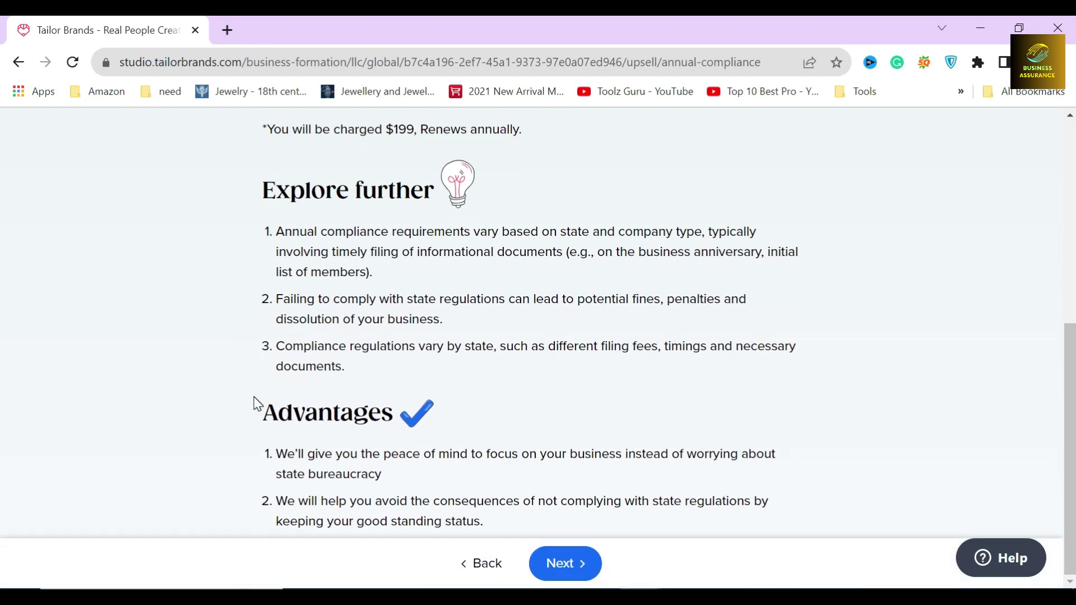
{"action": "scroll", "coordinate": [257, 399], "scroll_direction": "up", "scroll_amount": 3}
{"action": "scroll", "coordinate": [336, 412], "scroll_direction": "up", "scroll_amount": 2}
{"action": "left_click", "coordinate": [353, 426]}
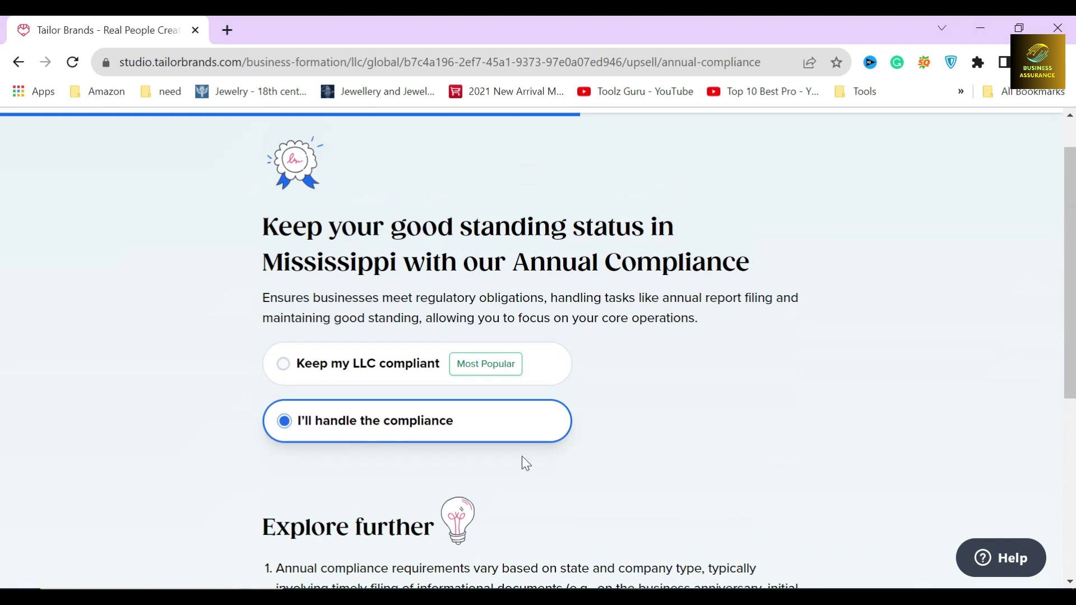
{"action": "scroll", "coordinate": [596, 505], "scroll_direction": "down", "scroll_amount": 5}
{"action": "scroll", "coordinate": [619, 514], "scroll_direction": "down", "scroll_amount": 2}
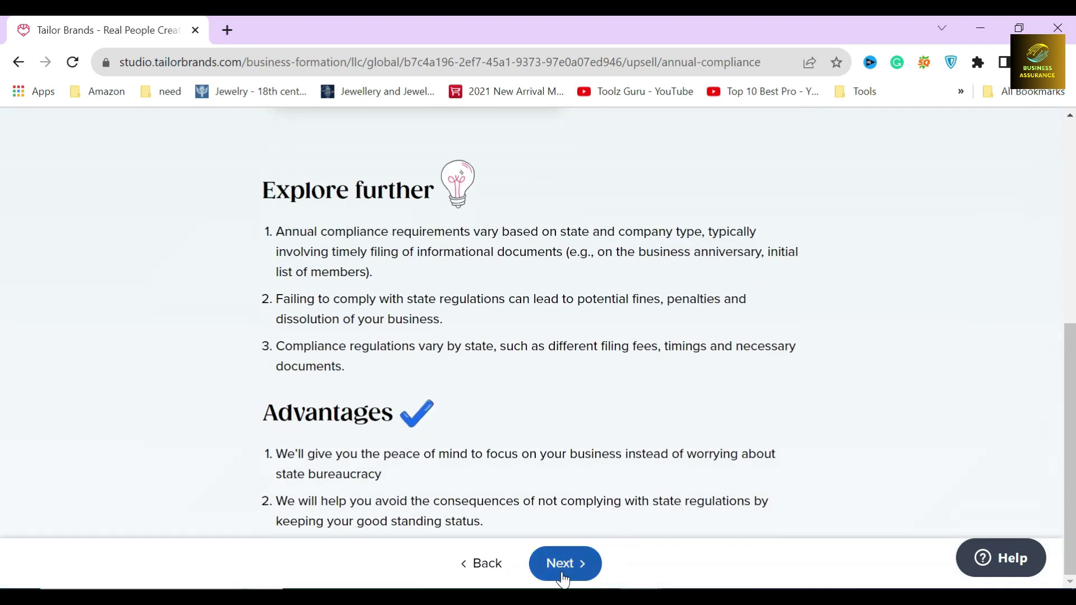
- Read the Branding Toolkit description and select 'I don't want the tools'
{"action": "left_click", "coordinate": [563, 564]}
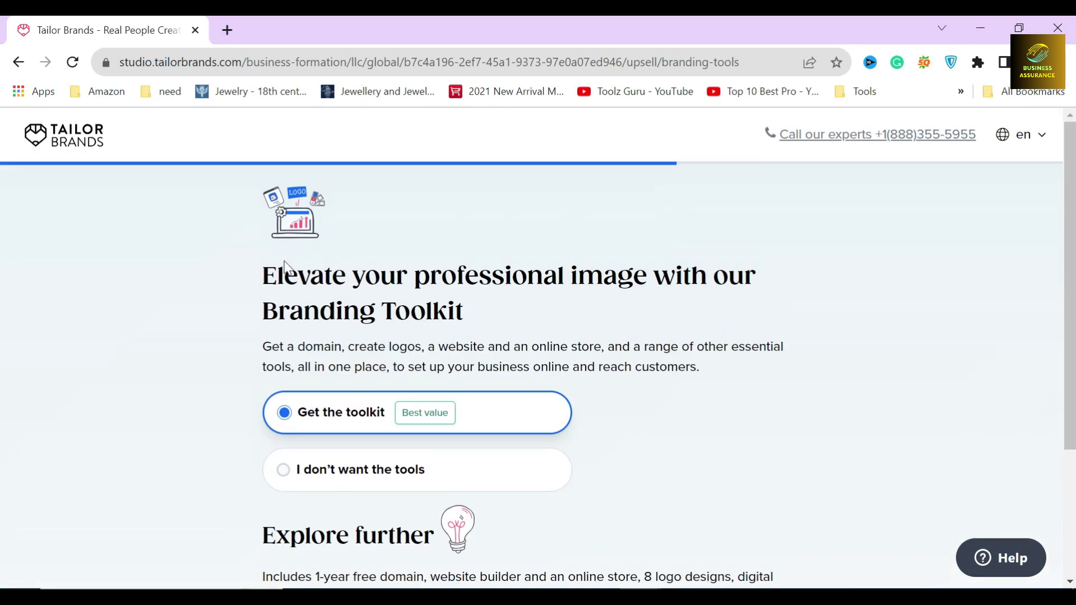
{"action": "left_click_drag", "start_coordinate": [257, 316], "coordinate": [486, 327]}
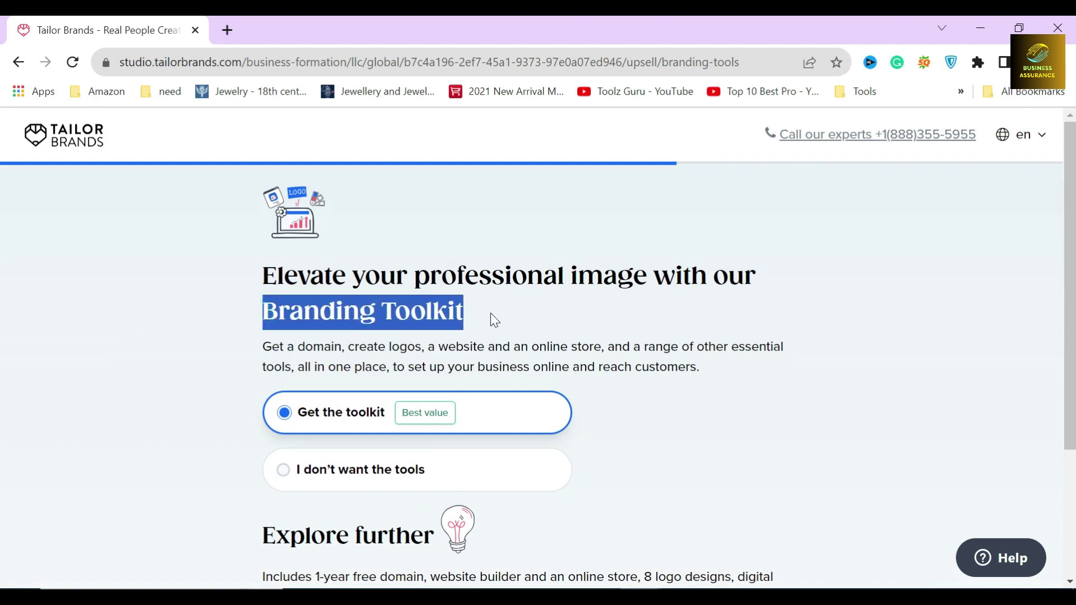
{"action": "left_click", "coordinate": [490, 313]}
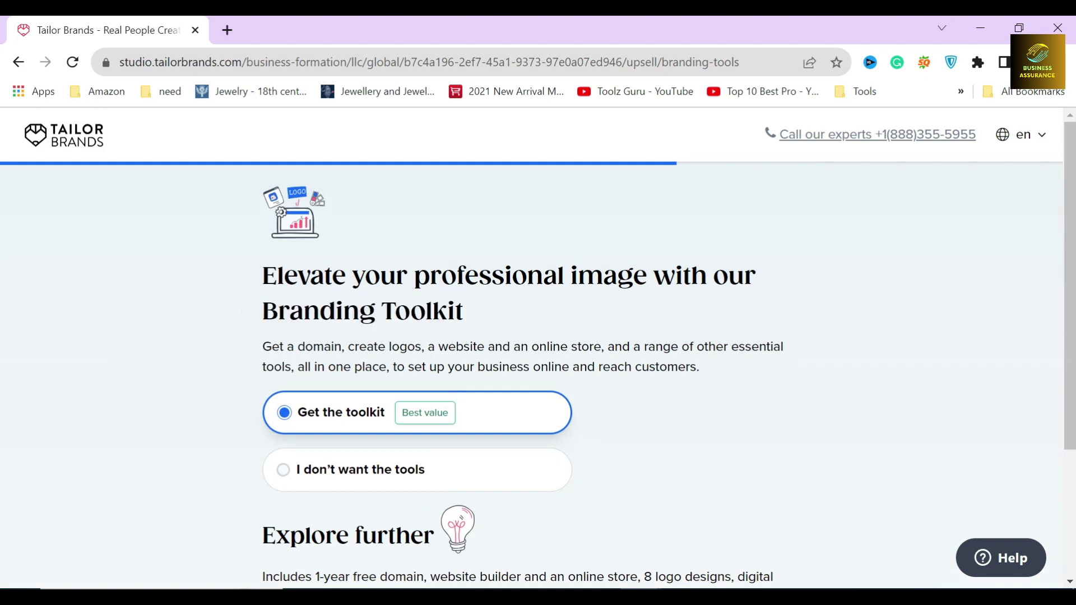
{"action": "left_click_drag", "start_coordinate": [280, 347], "coordinate": [718, 369]}
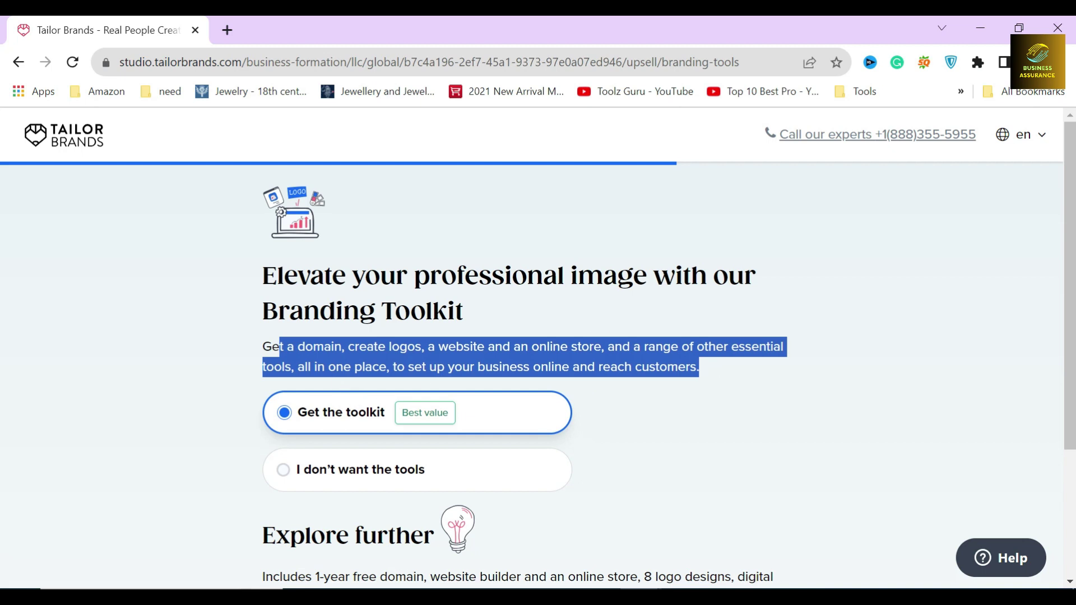
{"action": "scroll", "coordinate": [238, 361], "scroll_direction": "down", "scroll_amount": 1}
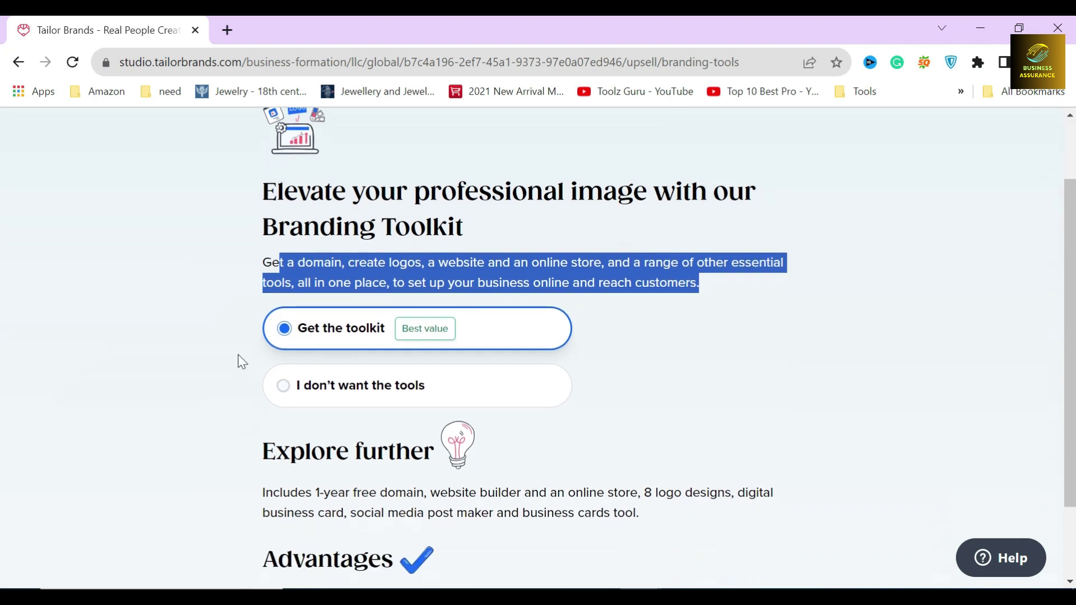
{"action": "left_click", "coordinate": [246, 273]}
{"action": "scroll", "coordinate": [259, 332], "scroll_direction": "down", "scroll_amount": 2}
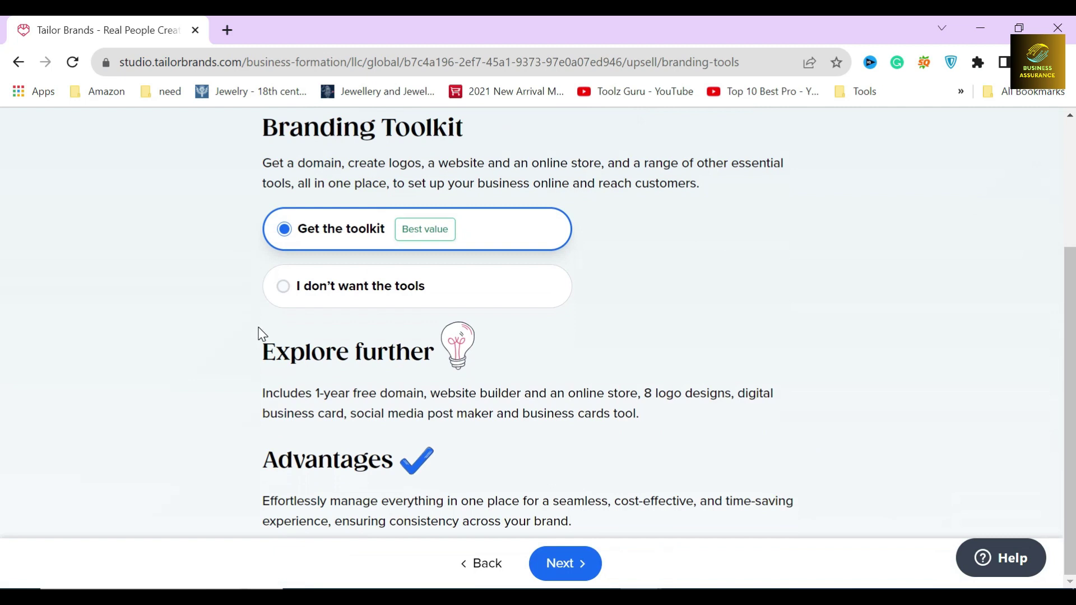
{"action": "left_click", "coordinate": [365, 287]}
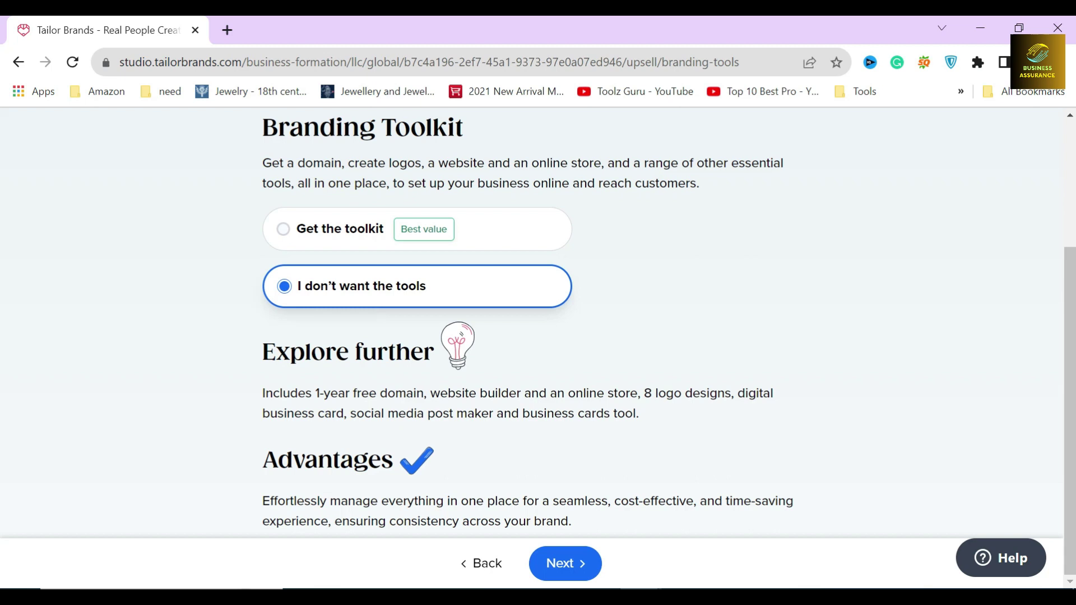
{"action": "left_click_drag", "start_coordinate": [259, 394], "coordinate": [652, 429]}
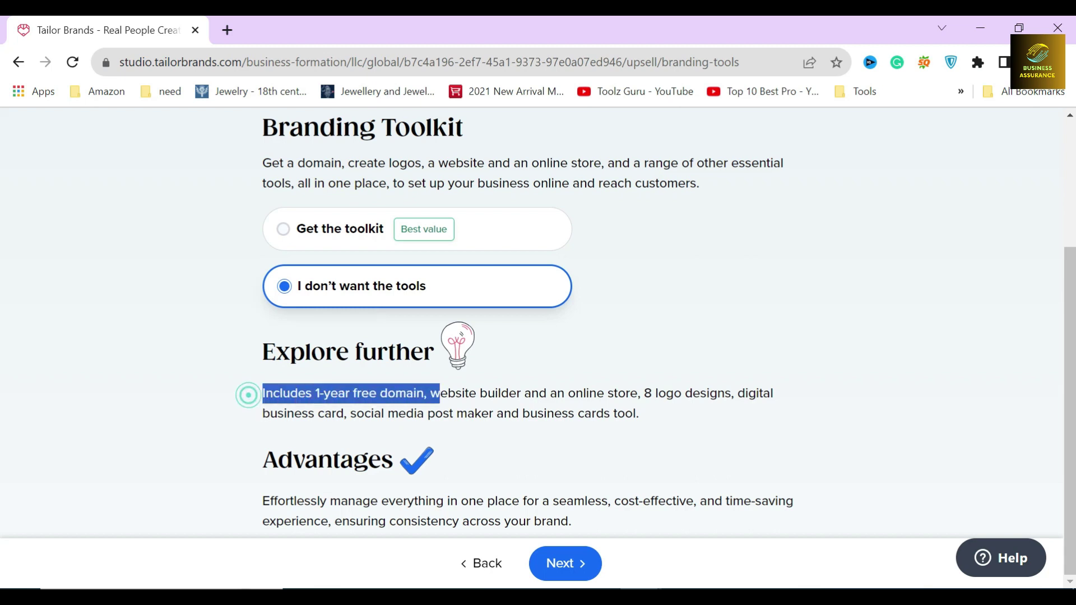
{"action": "left_click", "coordinate": [652, 424]}
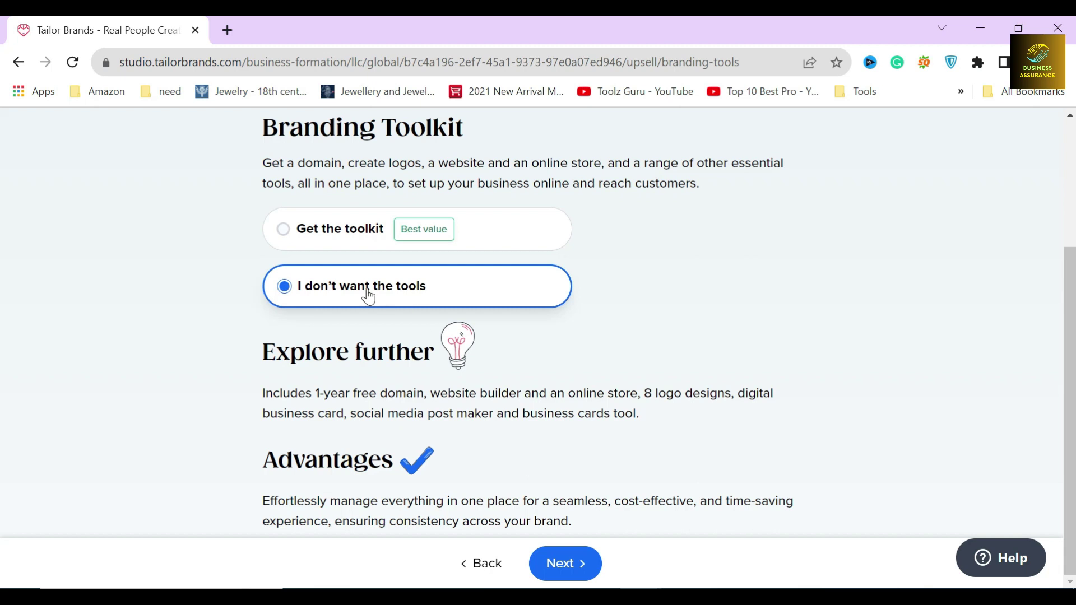
- Review the 'Get your LLC faster than ever' expedited filing options
{"action": "left_click", "coordinate": [560, 565]}
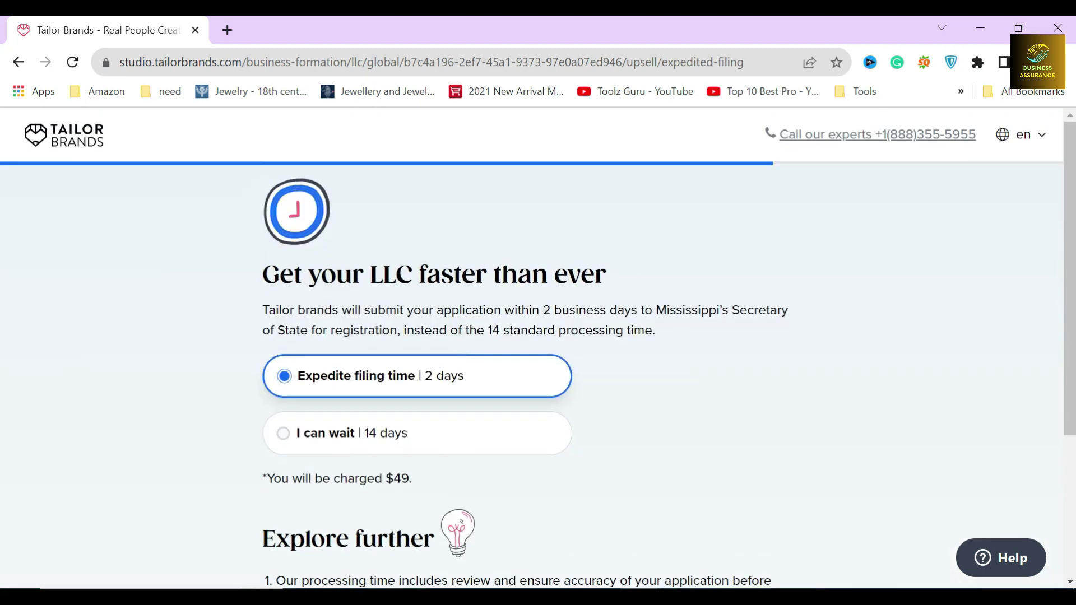
{"action": "left_click_drag", "start_coordinate": [263, 283], "coordinate": [624, 283]}
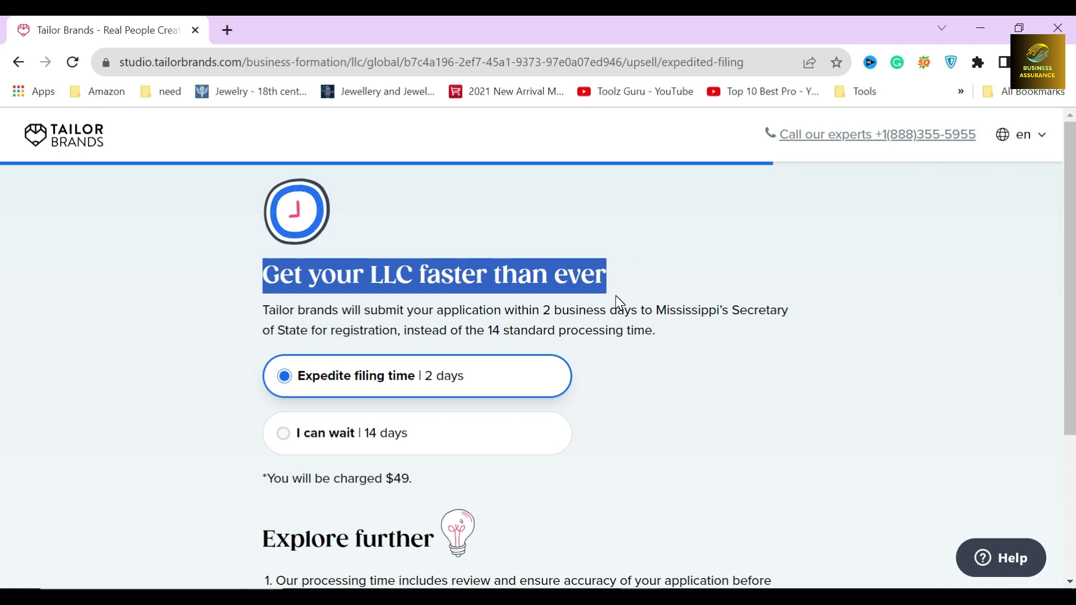
{"action": "left_click", "coordinate": [620, 280]}
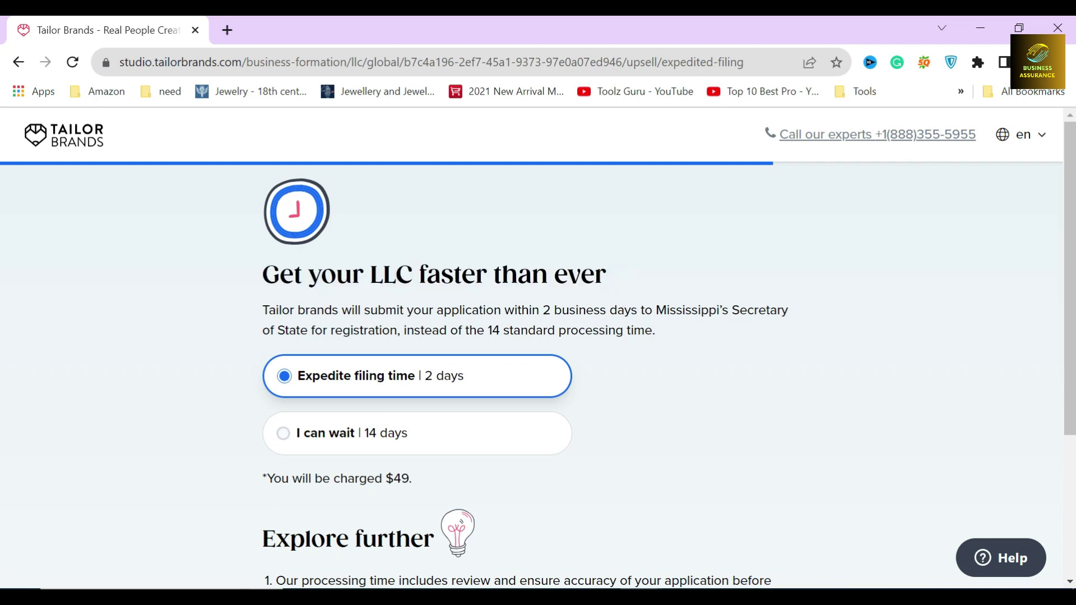
{"action": "scroll", "coordinate": [433, 320], "scroll_direction": "down", "scroll_amount": 3}
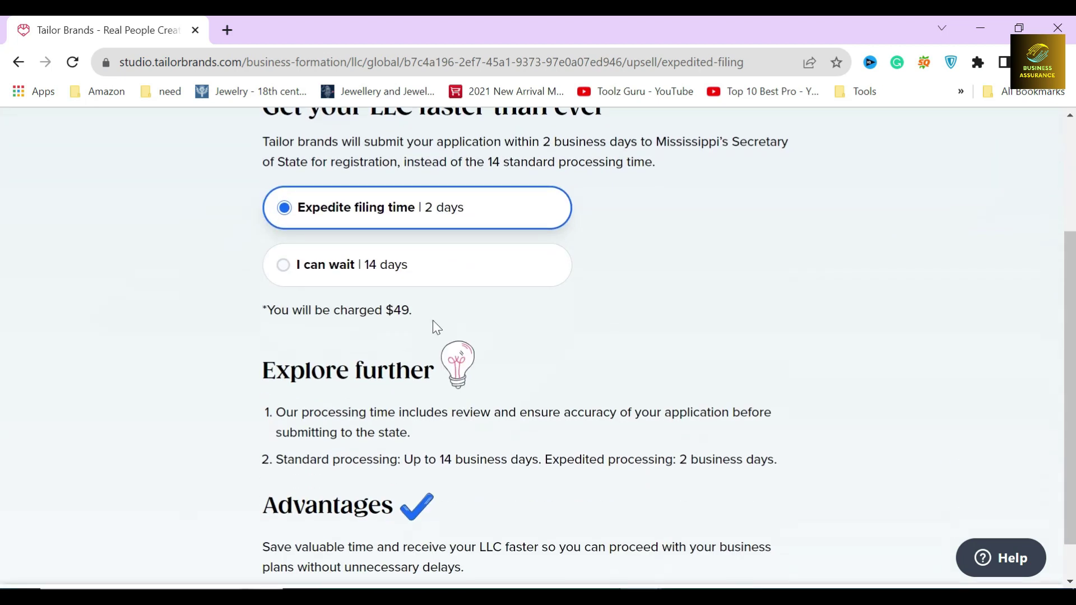
{"action": "left_click", "coordinate": [242, 286]}
{"action": "scroll", "coordinate": [314, 326], "scroll_direction": "up", "scroll_amount": 2}
- Settle on 'I can wait | 14 days' over the $49 expedited filing and continue
{"action": "left_click", "coordinate": [365, 348]}
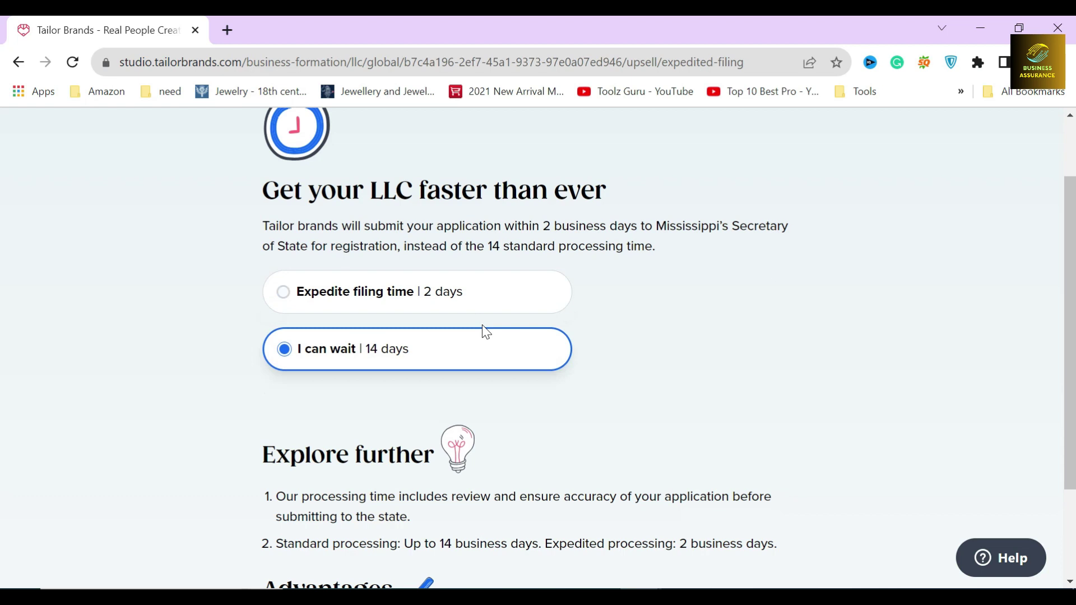
{"action": "left_click", "coordinate": [449, 293]}
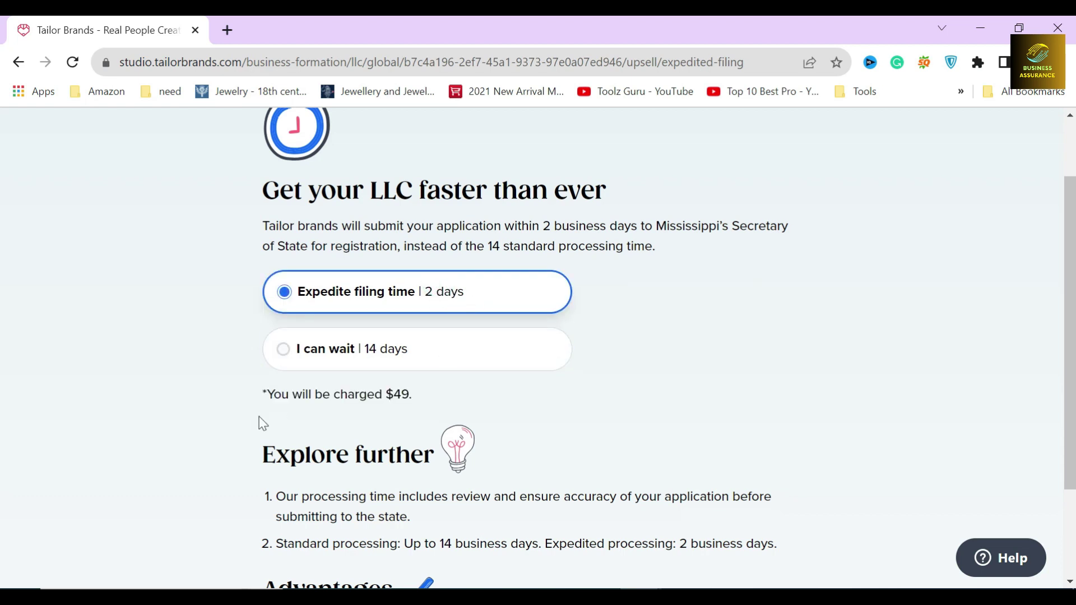
{"action": "left_click_drag", "start_coordinate": [258, 417], "coordinate": [430, 396]}
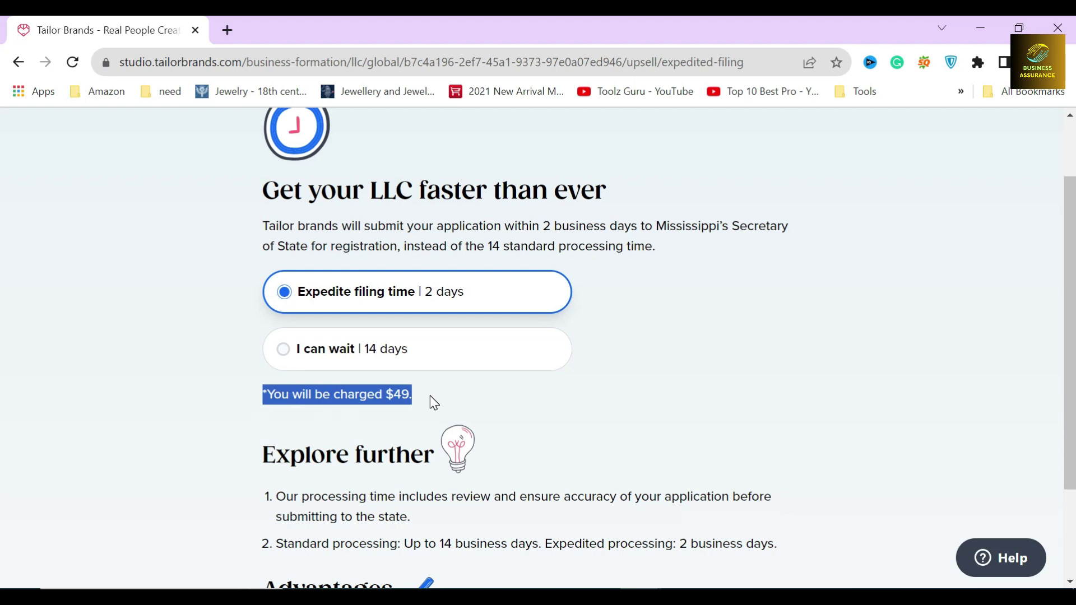
{"action": "left_click", "coordinate": [429, 396]}
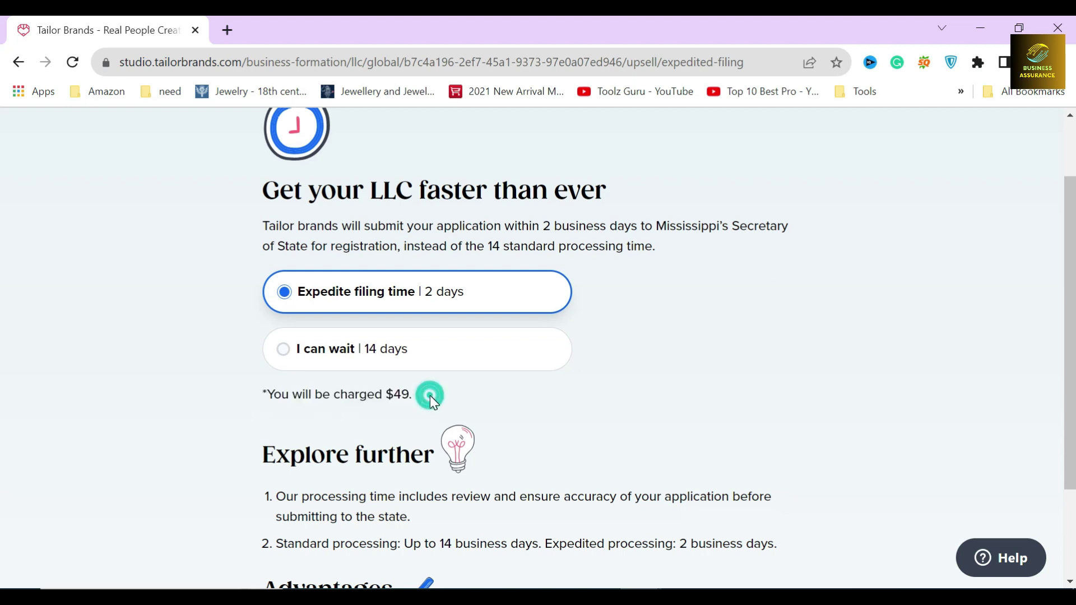
{"action": "left_click", "coordinate": [340, 349]}
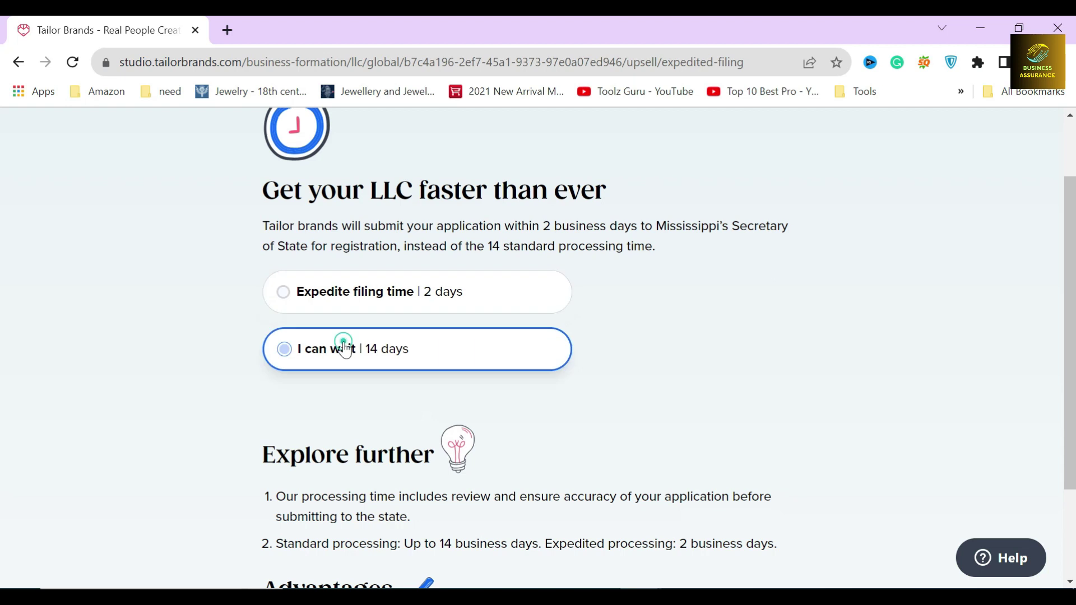
{"action": "scroll", "coordinate": [410, 357], "scroll_direction": "down", "scroll_amount": 3}
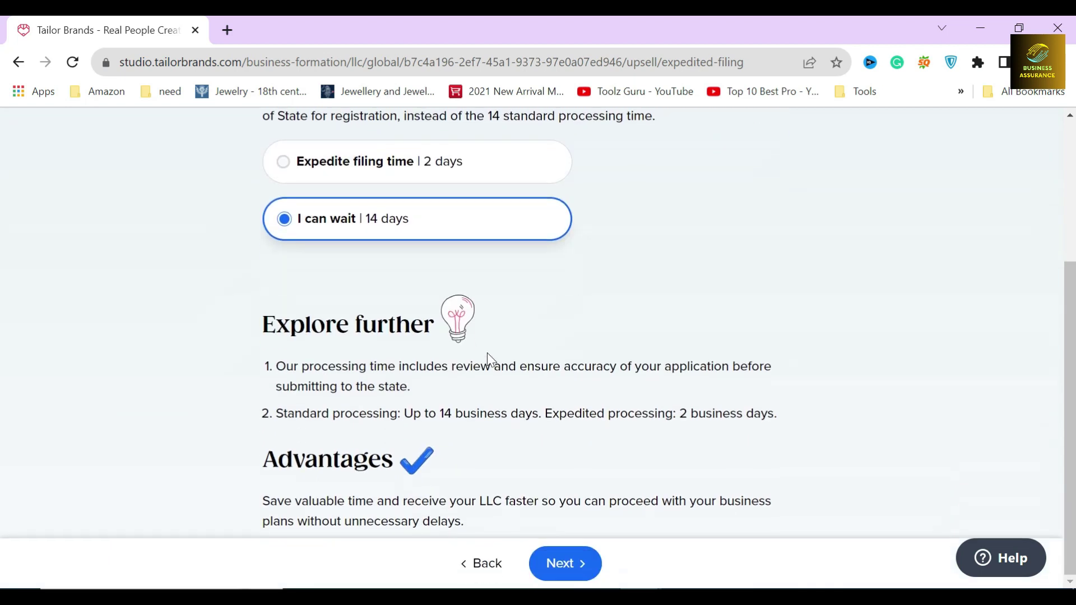
{"action": "left_click", "coordinate": [570, 561]}
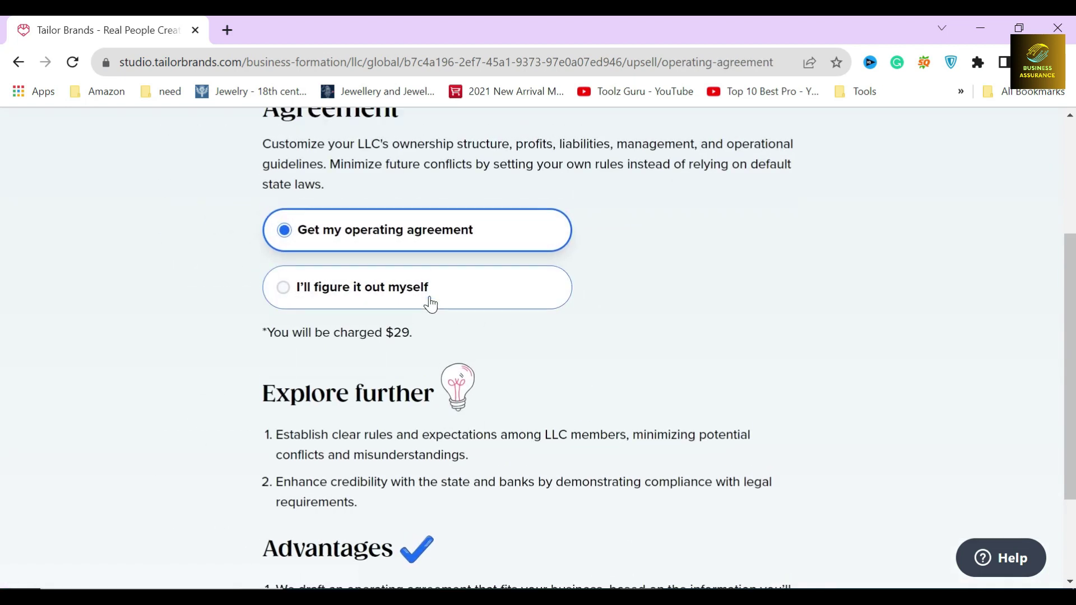
- Read the operating agreement page, highlighting its heading, the $29 charge note and the benefits list
{"action": "scroll", "coordinate": [432, 303], "scroll_direction": "up", "scroll_amount": 3}
{"action": "left_click_drag", "start_coordinate": [250, 237], "coordinate": [427, 274]}
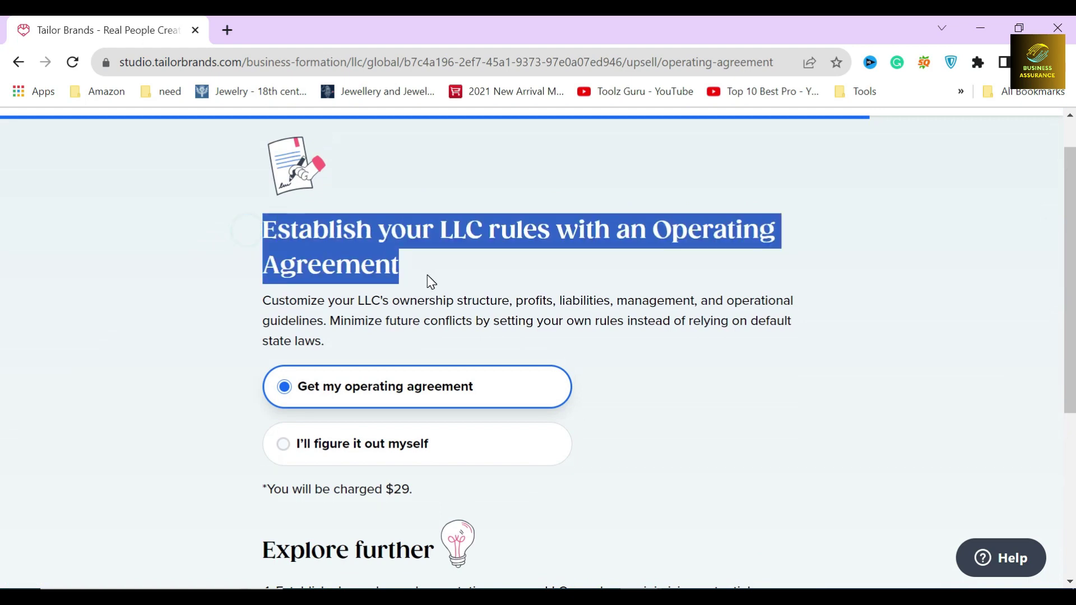
{"action": "left_click", "coordinate": [421, 270]}
{"action": "left_click_drag", "start_coordinate": [620, 227], "coordinate": [626, 261]}
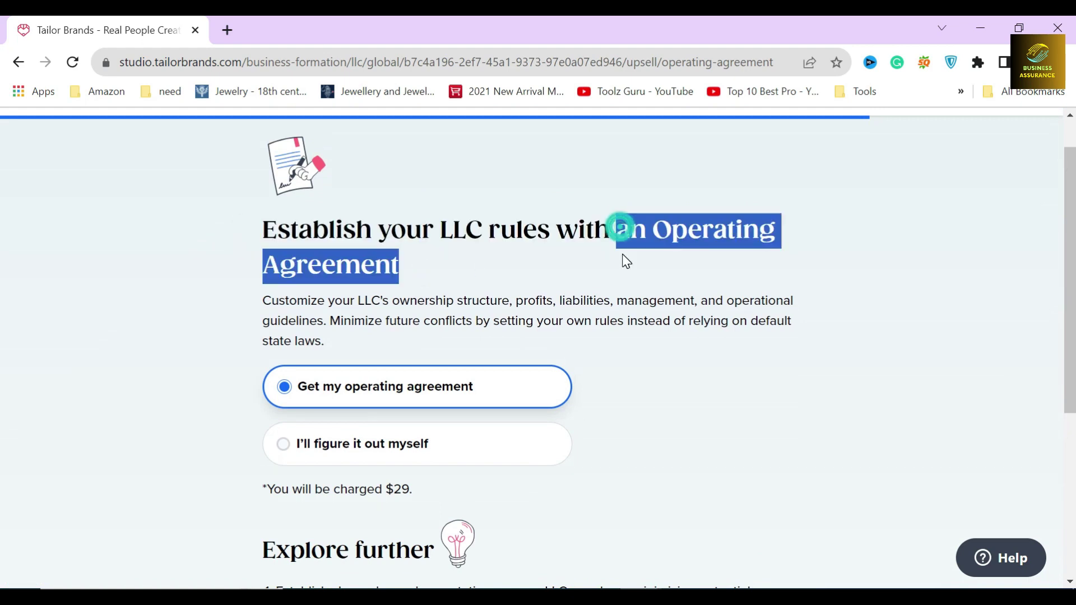
{"action": "left_click", "coordinate": [365, 287]}
{"action": "left_click_drag", "start_coordinate": [261, 300], "coordinate": [392, 301]}
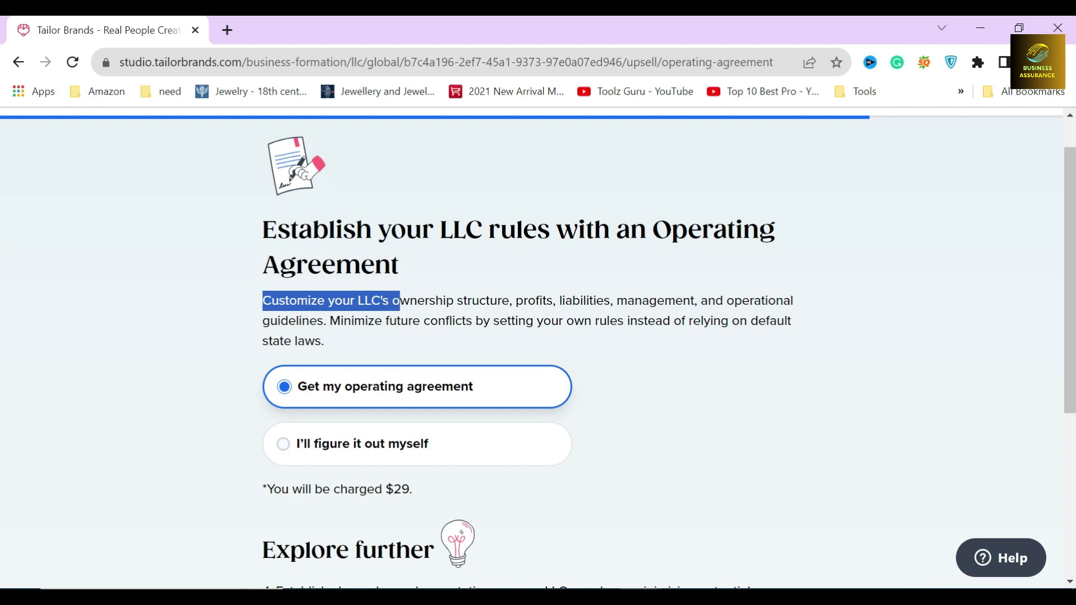
{"action": "left_click", "coordinate": [420, 306]}
{"action": "scroll", "coordinate": [419, 306], "scroll_direction": "down", "scroll_amount": 2}
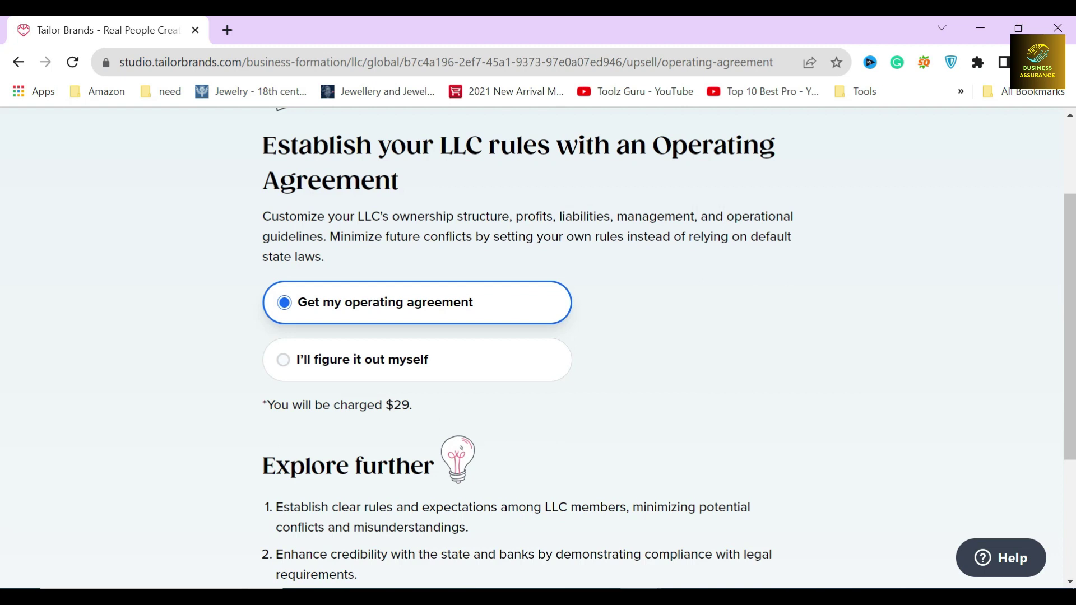
{"action": "left_click_drag", "start_coordinate": [273, 405], "coordinate": [420, 401]}
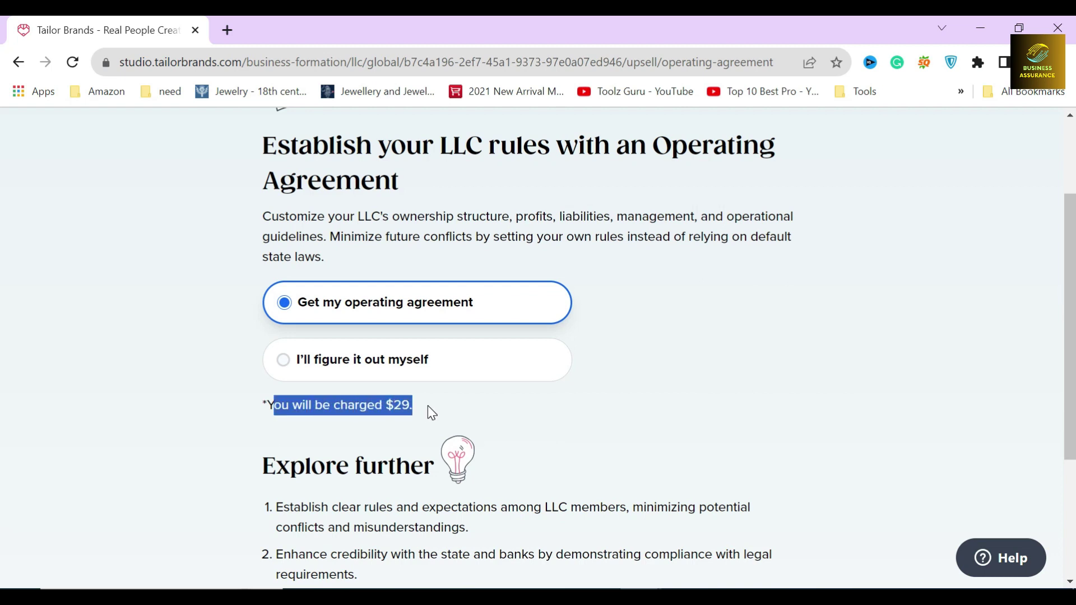
{"action": "left_click", "coordinate": [431, 413]}
{"action": "scroll", "coordinate": [351, 356], "scroll_direction": "down", "scroll_amount": 4}
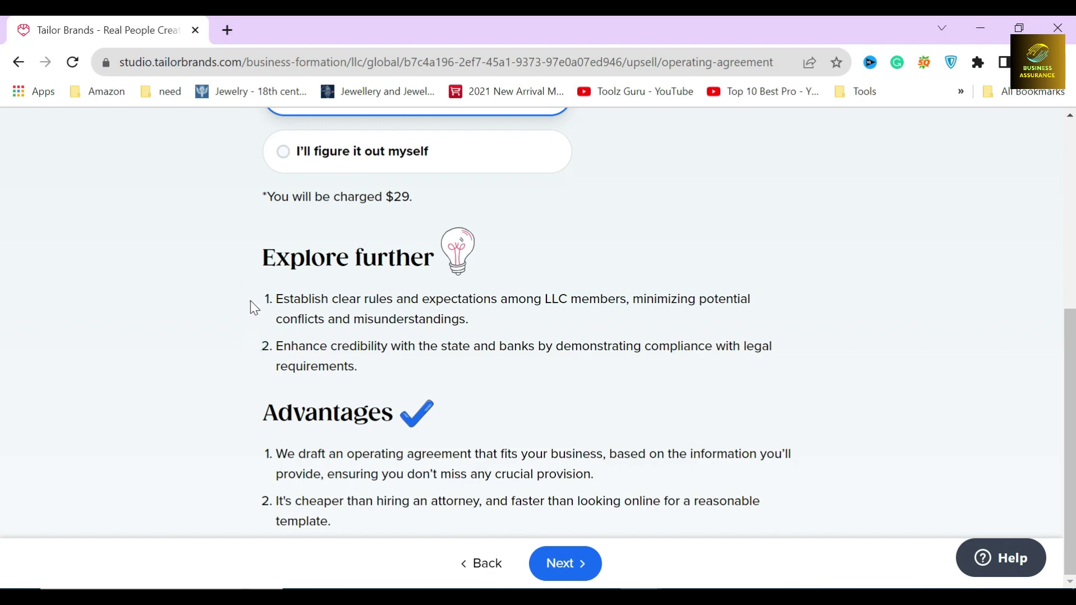
{"action": "mouse_move", "coordinate": [250, 304]}
{"action": "left_mouse_down"}
{"action": "mouse_move", "coordinate": [355, 346]}
{"action": "mouse_move", "coordinate": [366, 370]}
{"action": "left_mouse_up"}
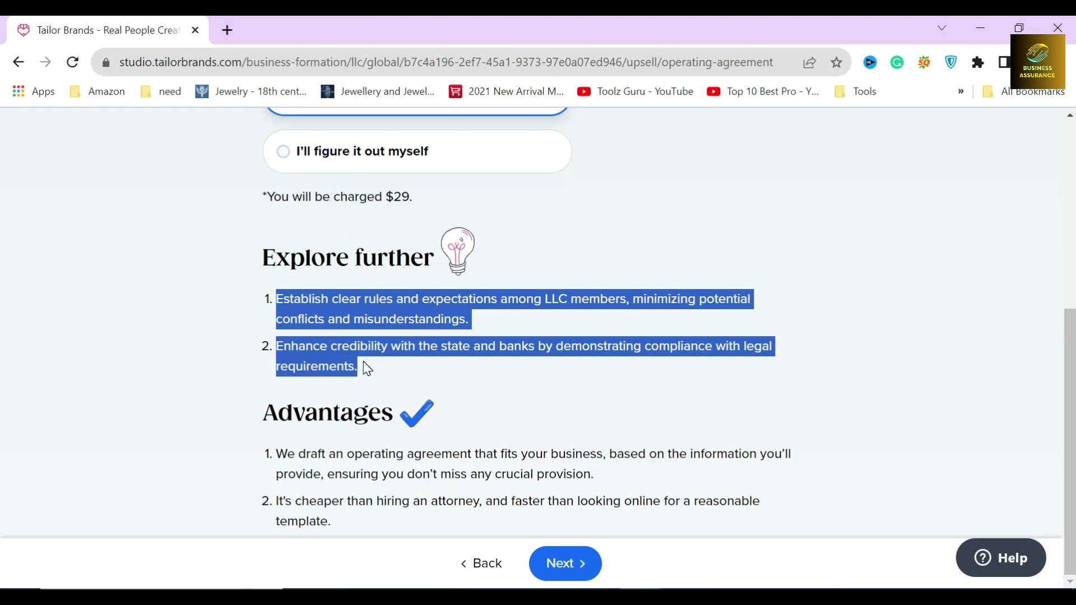
{"action": "left_click", "coordinate": [366, 369]}
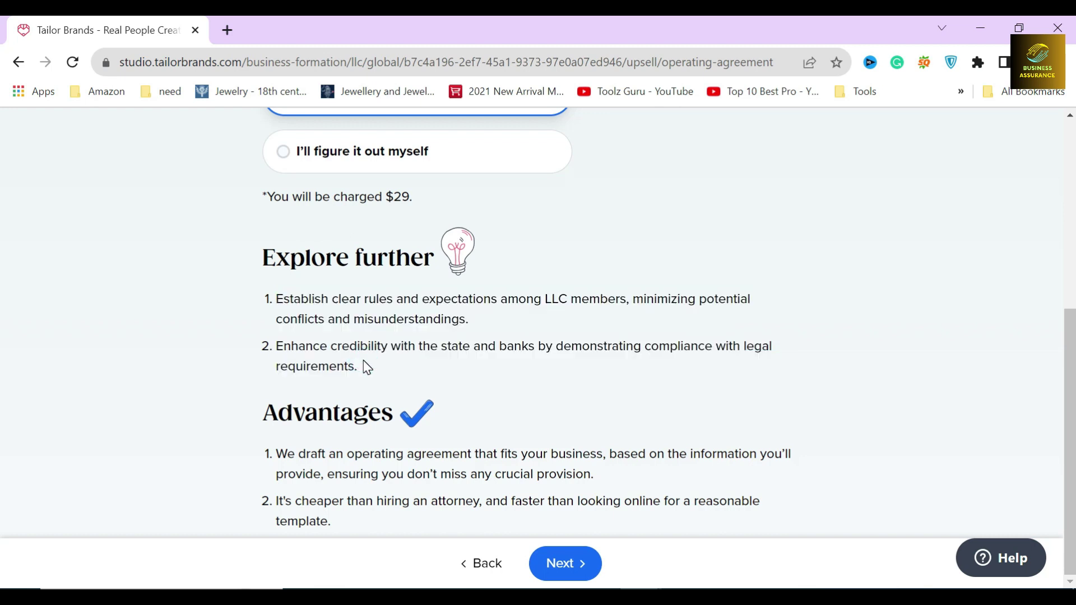
- Keep 'Get my operating agreement' selected and continue to the business bank account step
{"action": "scroll", "coordinate": [365, 367], "scroll_direction": "up", "scroll_amount": 2}
{"action": "scroll", "coordinate": [365, 365], "scroll_direction": "up", "scroll_amount": 2}
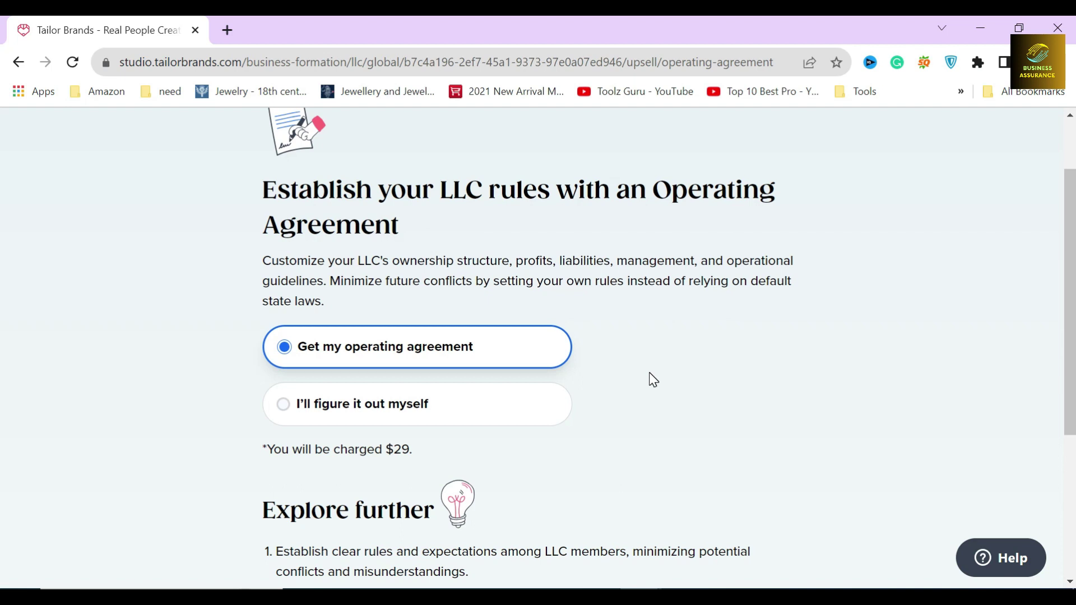
{"action": "scroll", "coordinate": [653, 380], "scroll_direction": "down", "scroll_amount": 1}
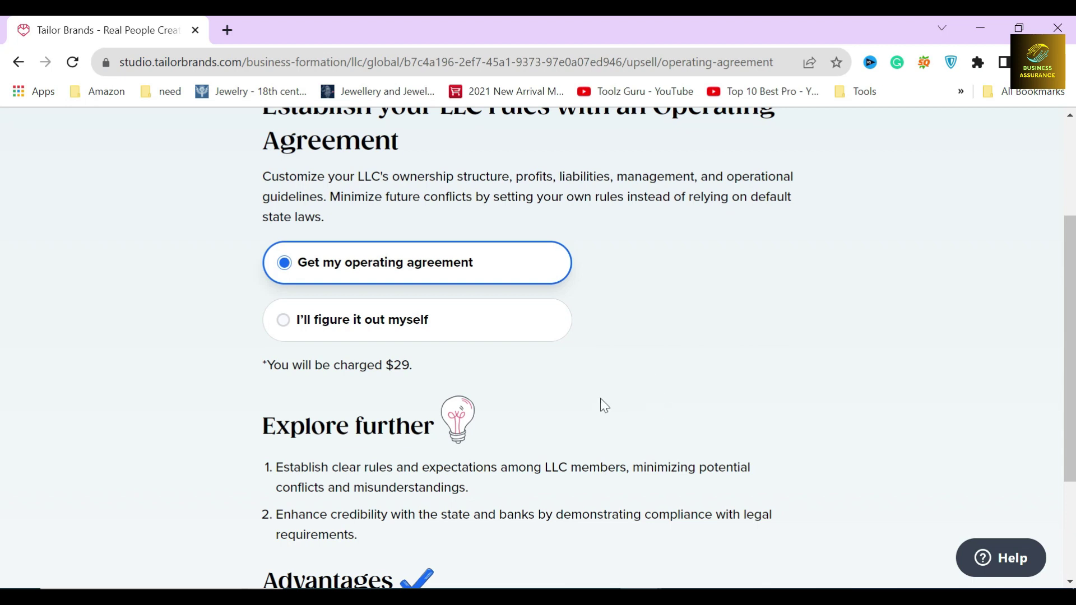
{"action": "scroll", "coordinate": [582, 436], "scroll_direction": "down", "scroll_amount": 2}
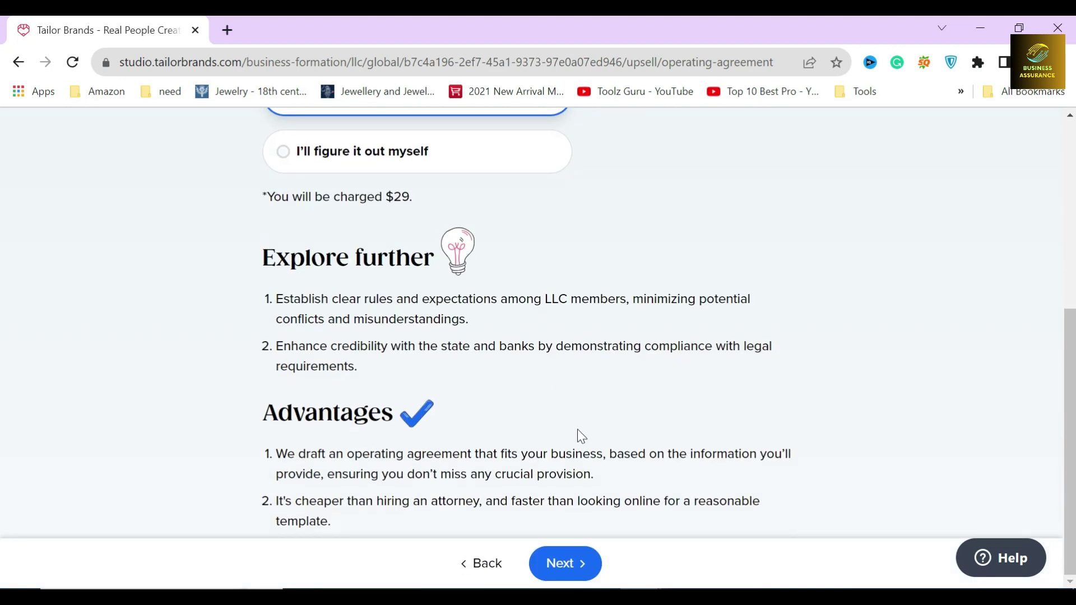
{"action": "left_click", "coordinate": [573, 567]}
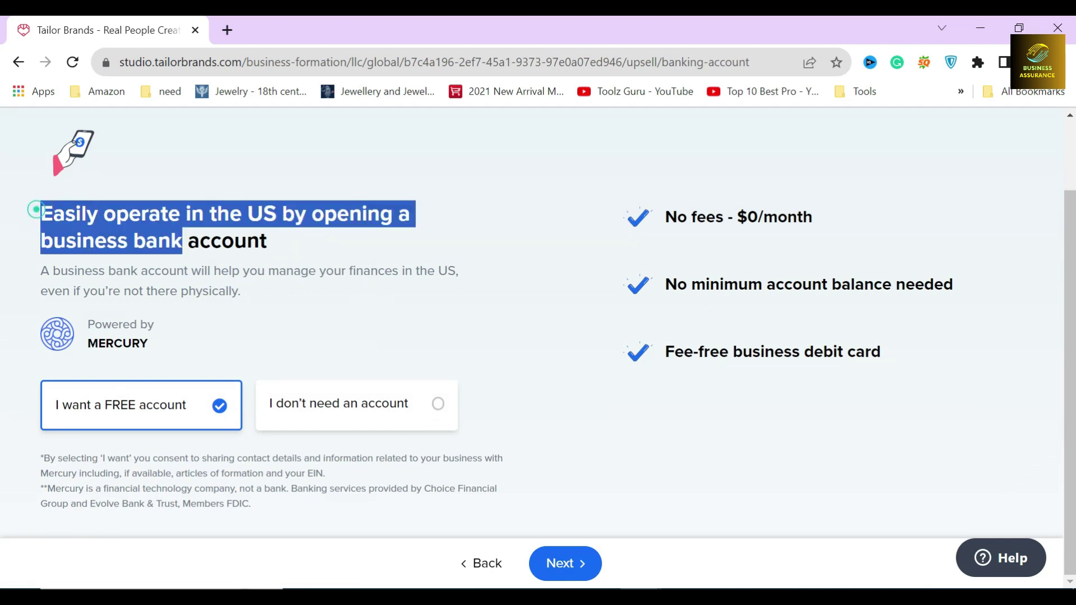
- Review the Mercury bank account offer: no fees, no minimum balance, fee-free debit card
{"action": "mouse_move", "coordinate": [32, 213]}
{"action": "left_mouse_down"}
{"action": "mouse_move", "coordinate": [268, 241]}
{"action": "mouse_move", "coordinate": [312, 213]}
{"action": "left_mouse_up"}
{"action": "left_click", "coordinate": [280, 234]}
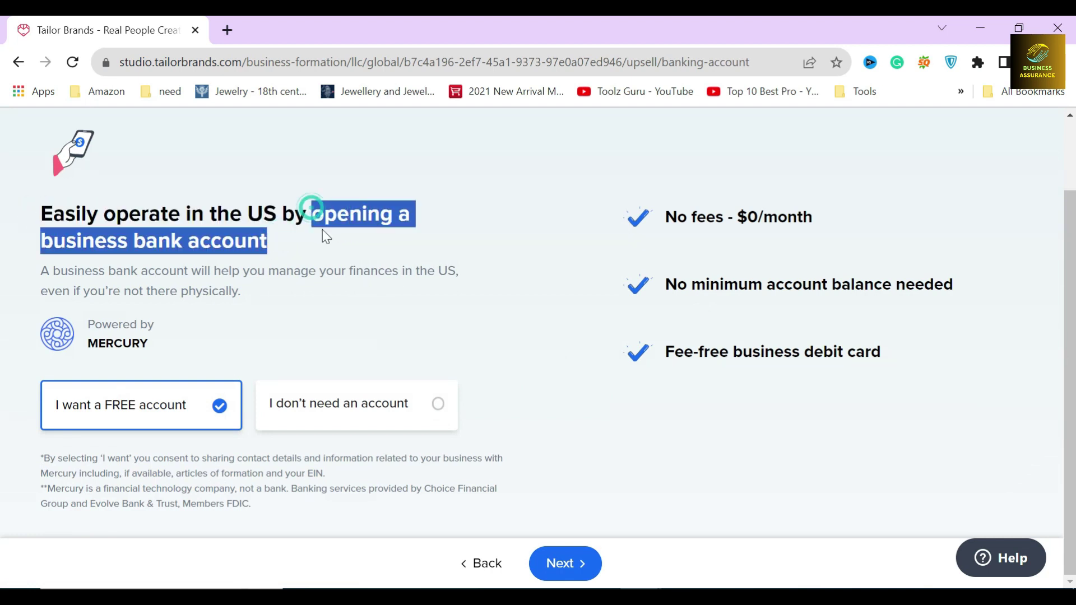
{"action": "left_click", "coordinate": [277, 242]}
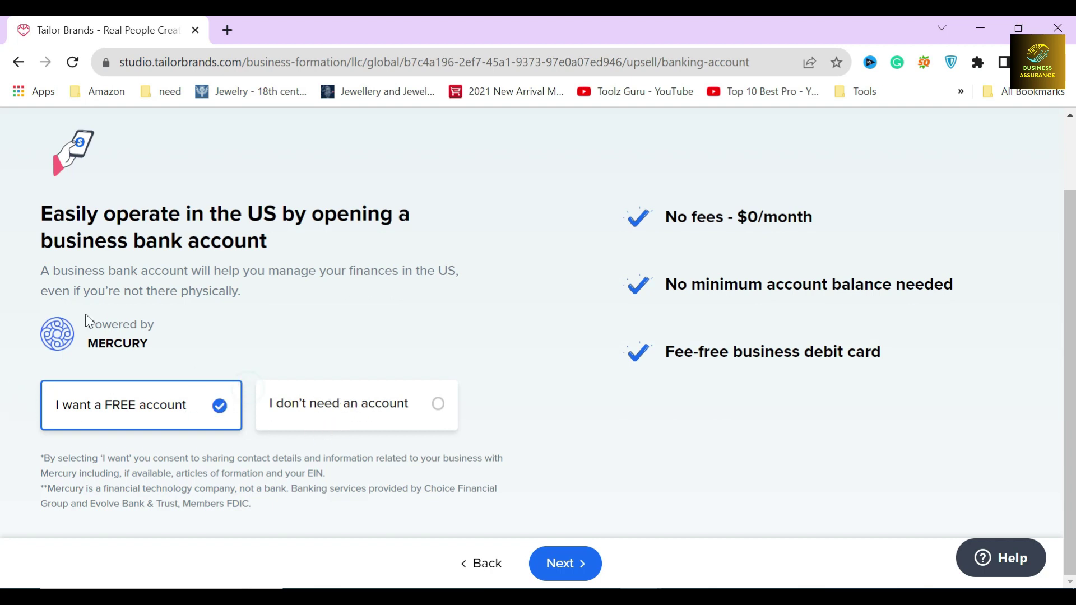
{"action": "left_click", "coordinate": [192, 335]}
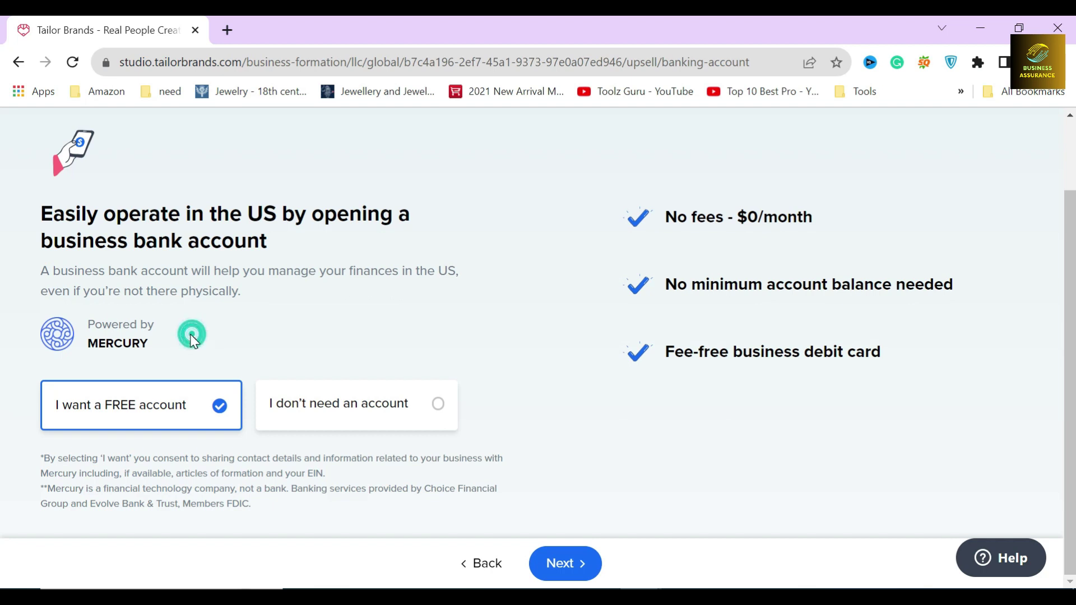
{"action": "left_click", "coordinate": [614, 216]}
{"action": "left_click_drag", "start_coordinate": [664, 218], "coordinate": [815, 220]}
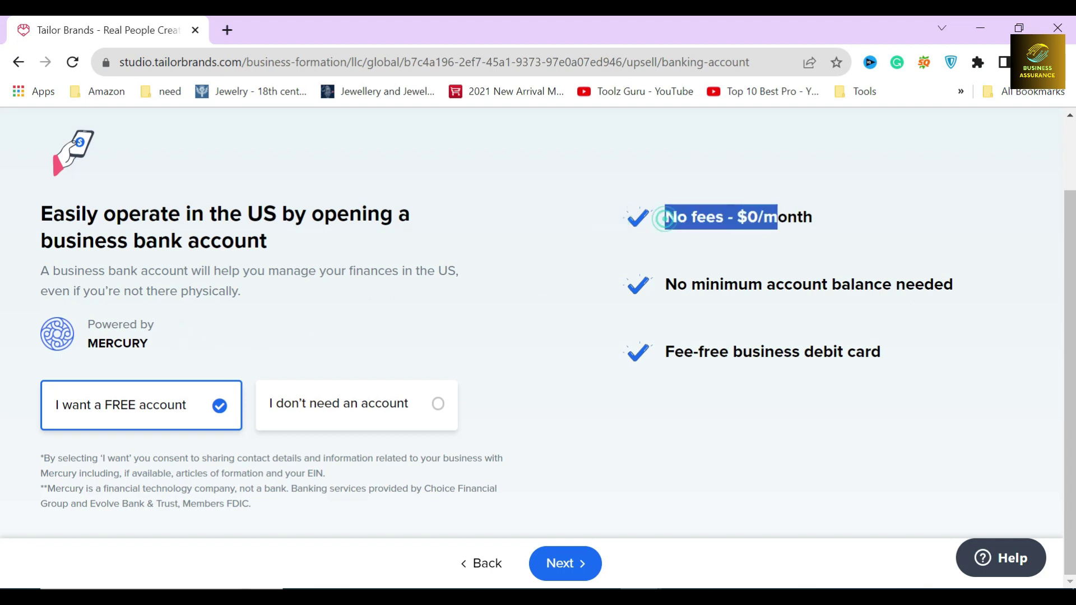
{"action": "left_click_drag", "start_coordinate": [661, 291], "coordinate": [984, 297]}
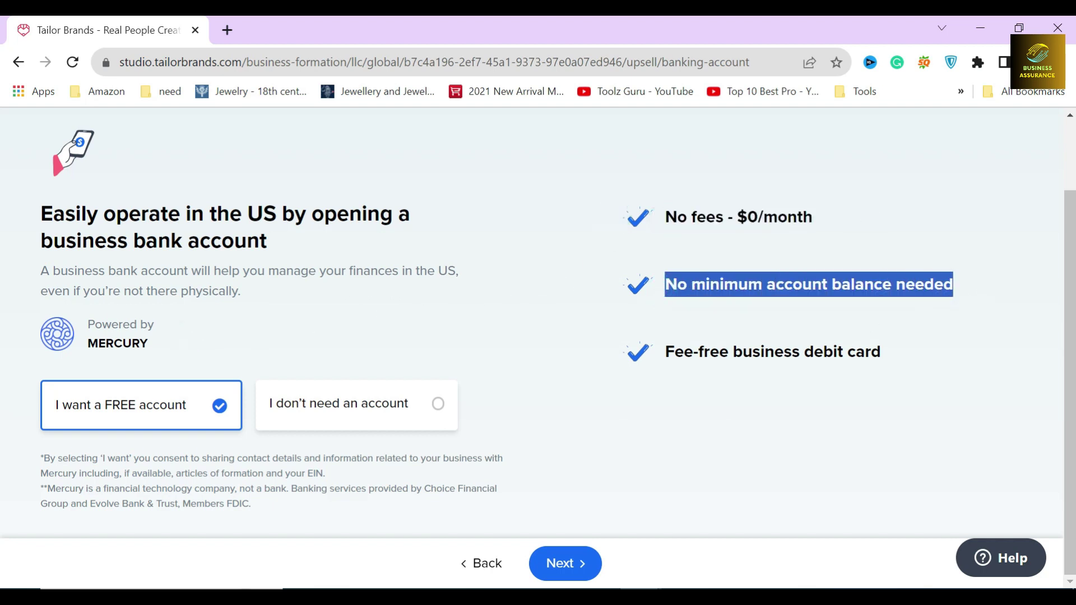
{"action": "left_click_drag", "start_coordinate": [663, 354], "coordinate": [907, 352]}
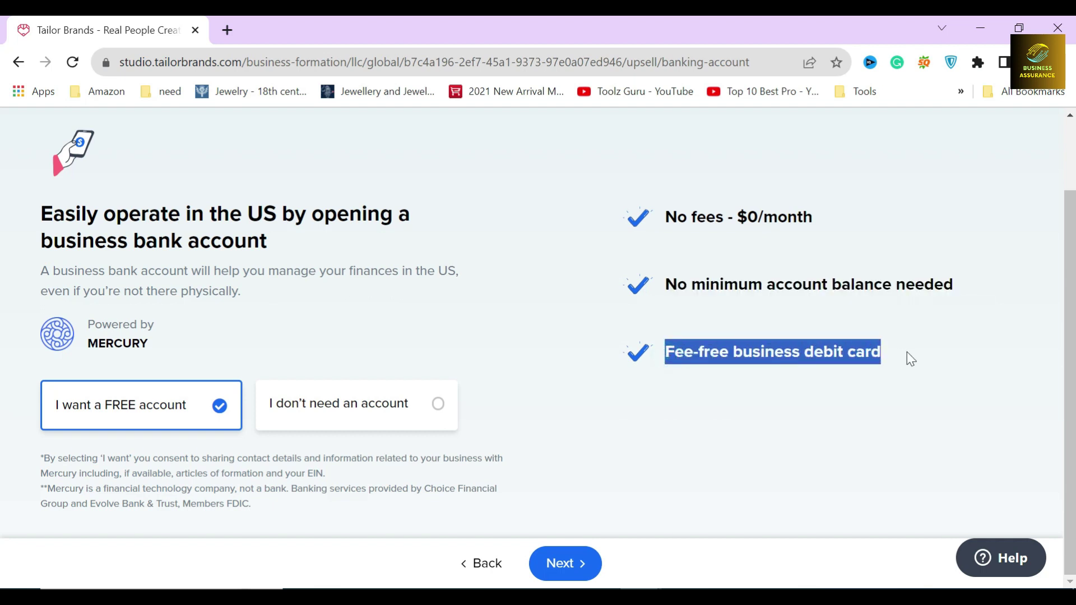
{"action": "left_click", "coordinate": [599, 358]}
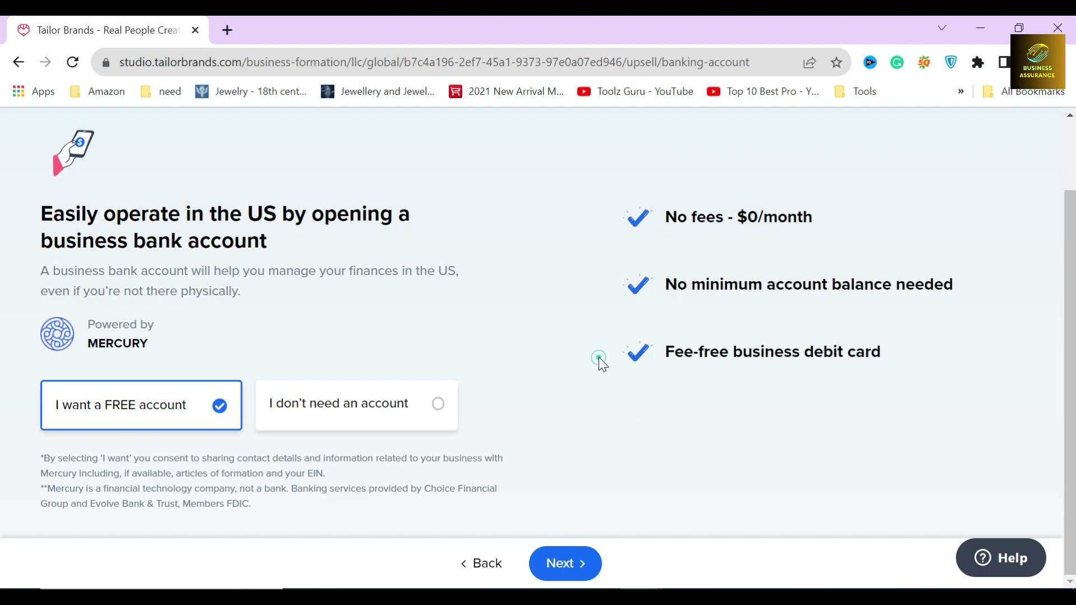
- Choose 'I don't need an account' and continue to checkout
{"action": "left_click", "coordinate": [605, 214]}
{"action": "left_click", "coordinate": [599, 283]}
{"action": "left_click", "coordinate": [346, 408]}
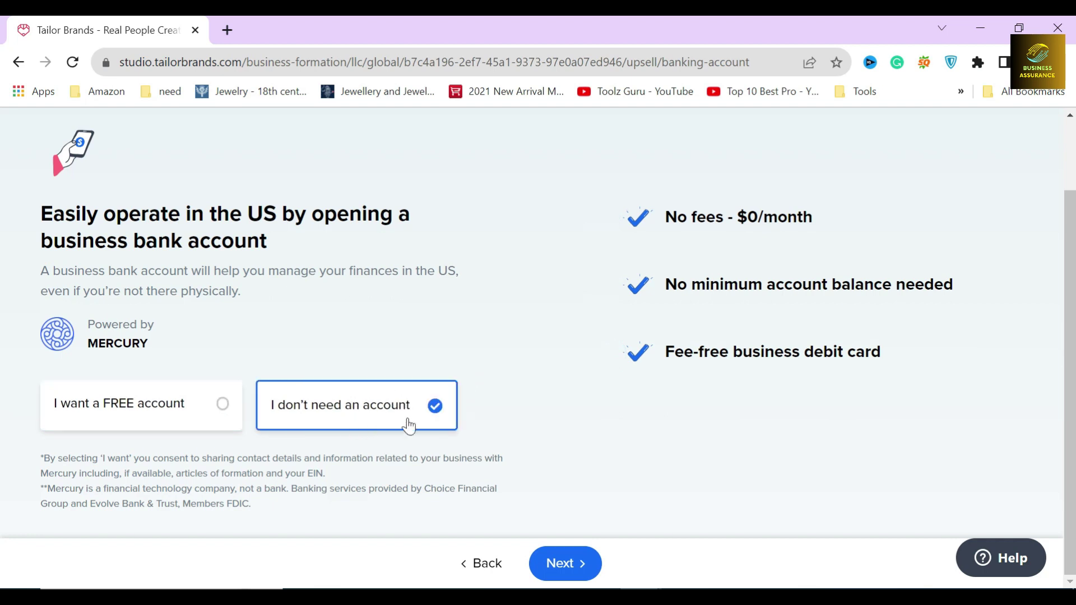
{"action": "left_click", "coordinate": [559, 562]}
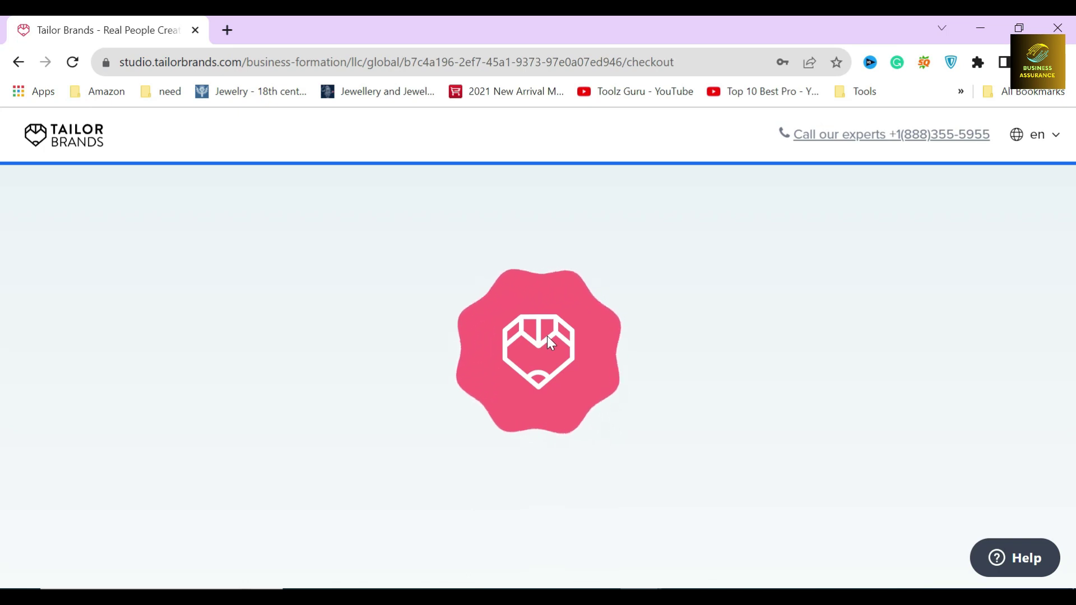
{"action": "left_click", "coordinate": [515, 322]}
{"action": "scroll", "coordinate": [526, 309], "scroll_direction": "down", "scroll_amount": 1}
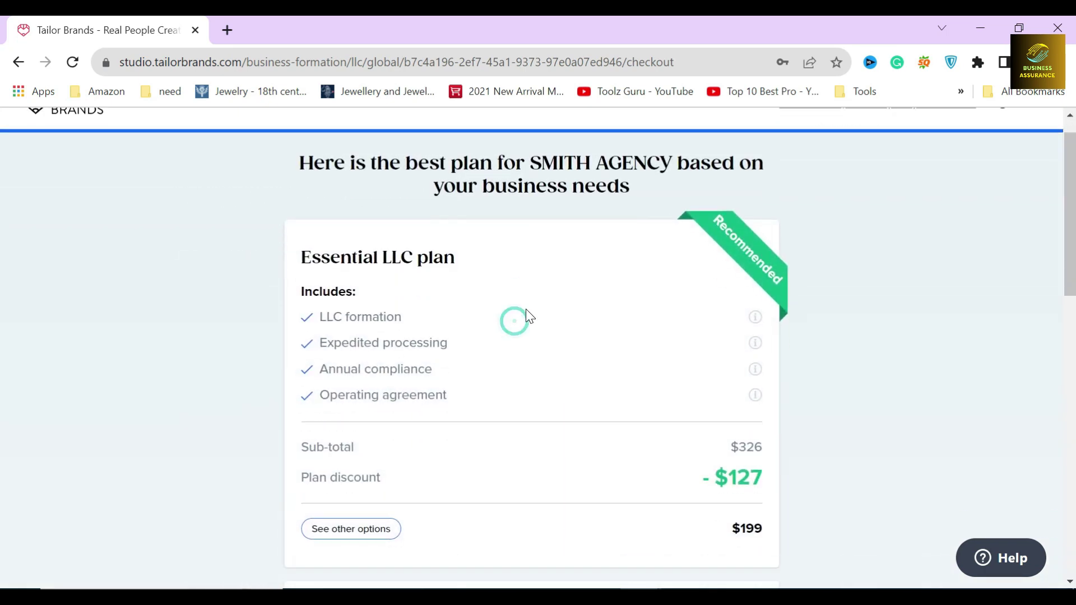
{"action": "scroll", "coordinate": [526, 308], "scroll_direction": "down", "scroll_amount": 3}
{"action": "scroll", "coordinate": [527, 305], "scroll_direction": "down", "scroll_amount": 8}
{"action": "scroll", "coordinate": [532, 300], "scroll_direction": "down", "scroll_amount": 5}
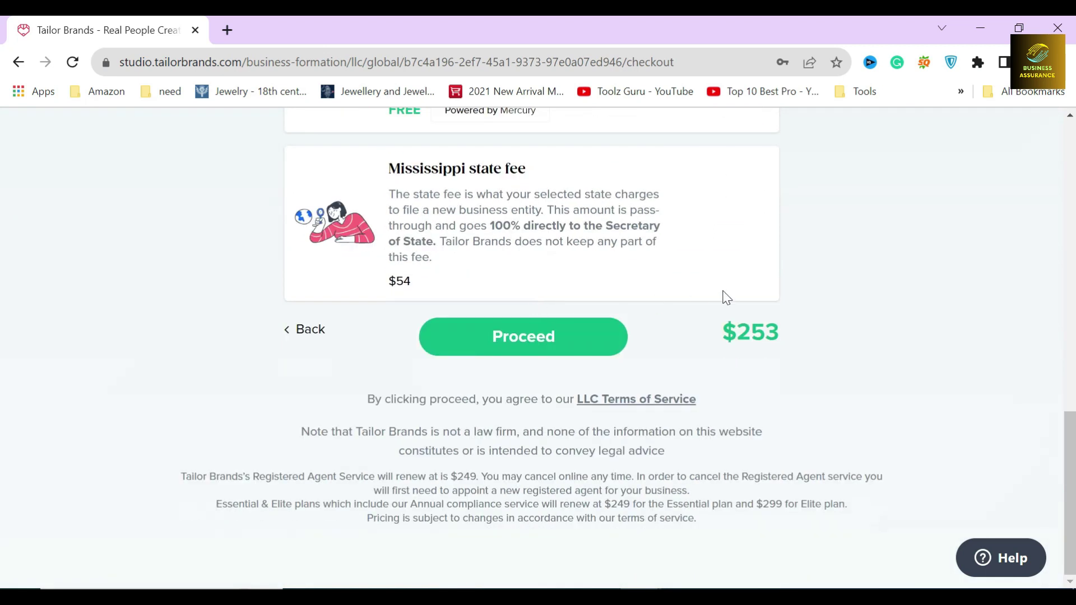
{"action": "left_click_drag", "start_coordinate": [738, 333], "coordinate": [789, 332]}
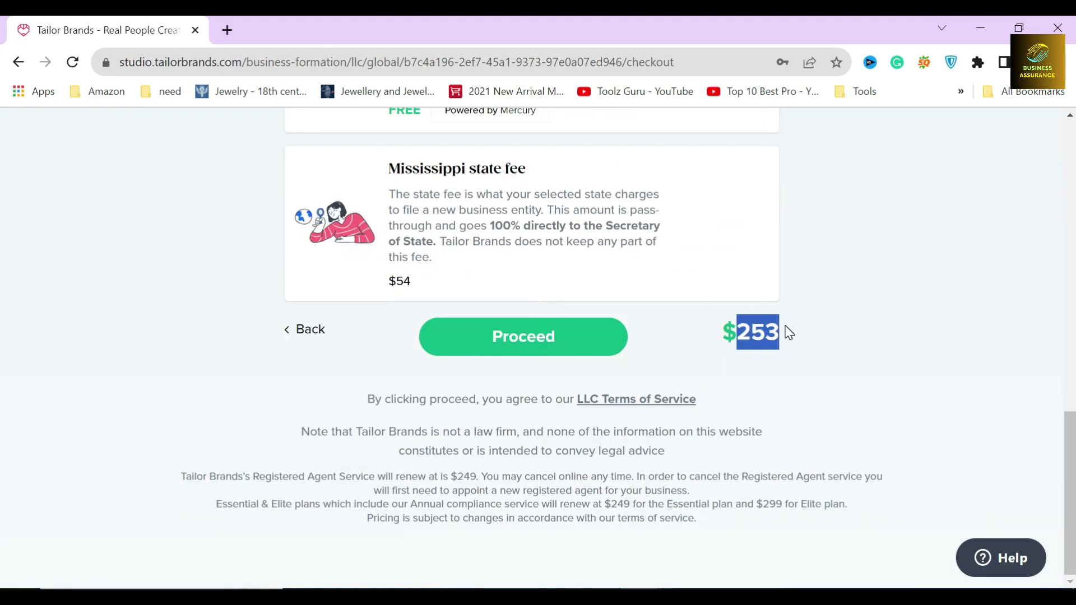
{"action": "left_click", "coordinate": [696, 343]}
{"action": "left_click", "coordinate": [600, 349]}
{"action": "scroll", "coordinate": [602, 349], "scroll_direction": "down", "scroll_amount": 1}
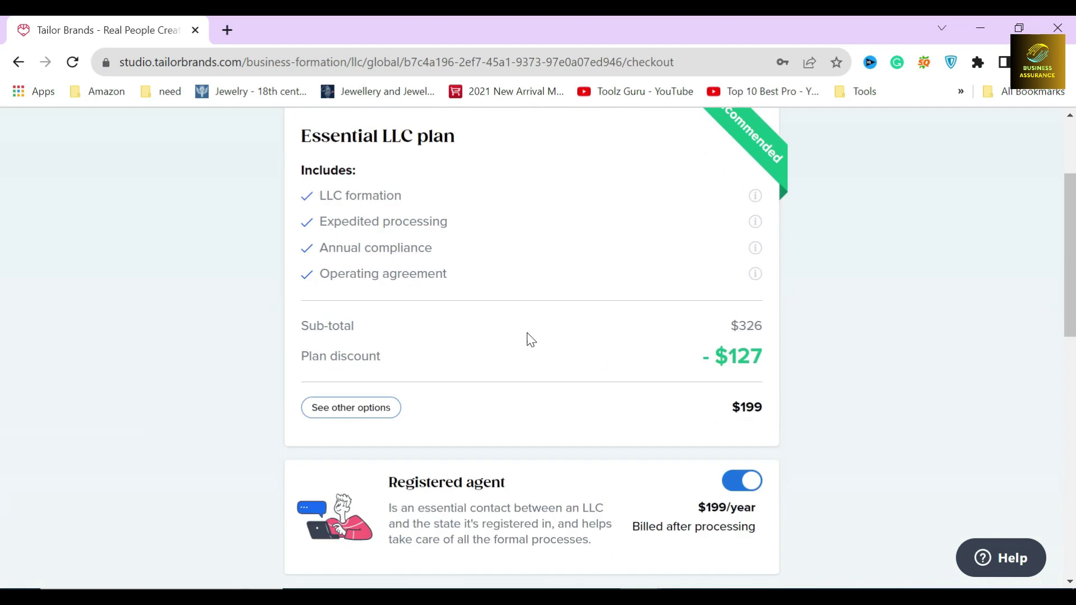
{"action": "scroll", "coordinate": [526, 338], "scroll_direction": "down", "scroll_amount": 3}
{"action": "scroll", "coordinate": [250, 317], "scroll_direction": "down", "scroll_amount": 1}
{"action": "scroll", "coordinate": [250, 315], "scroll_direction": "down", "scroll_amount": 1}
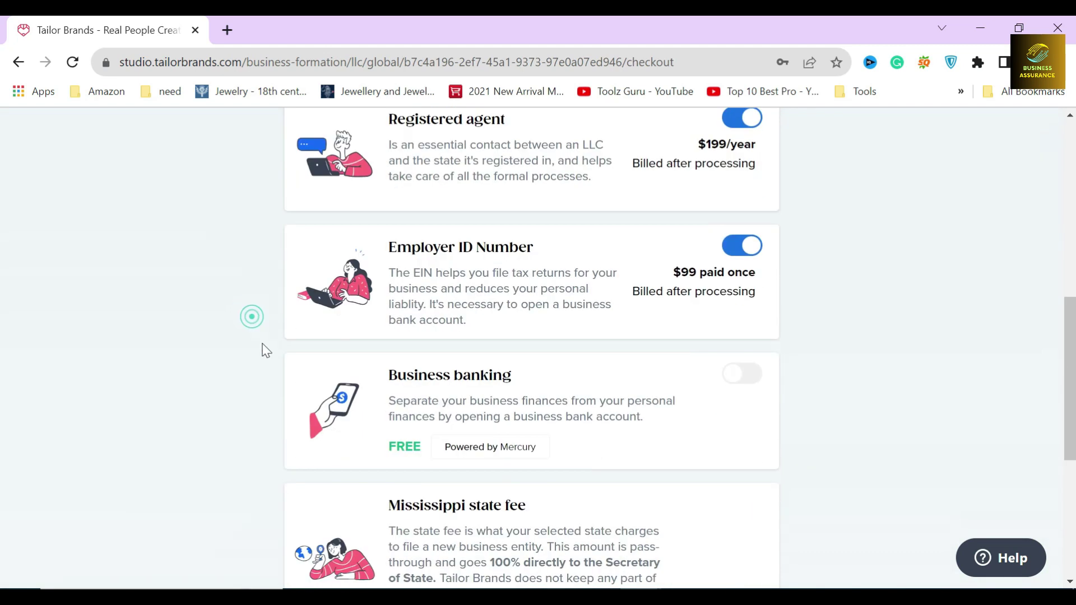
{"action": "scroll", "coordinate": [267, 337], "scroll_direction": "down", "scroll_amount": 2}
{"action": "left_click", "coordinate": [754, 207]}
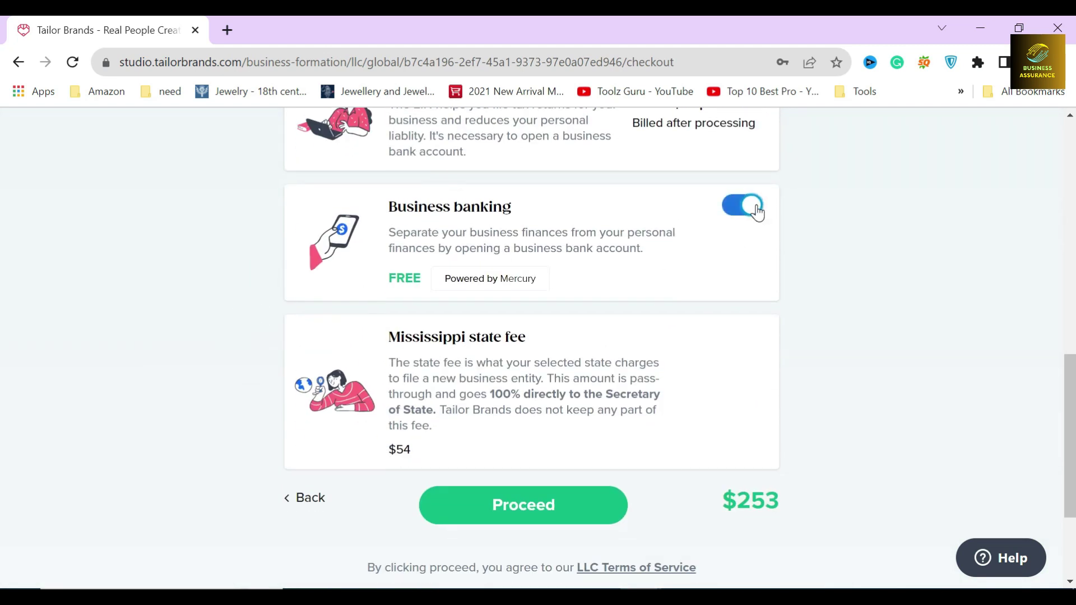
{"action": "left_click", "coordinate": [754, 207]}
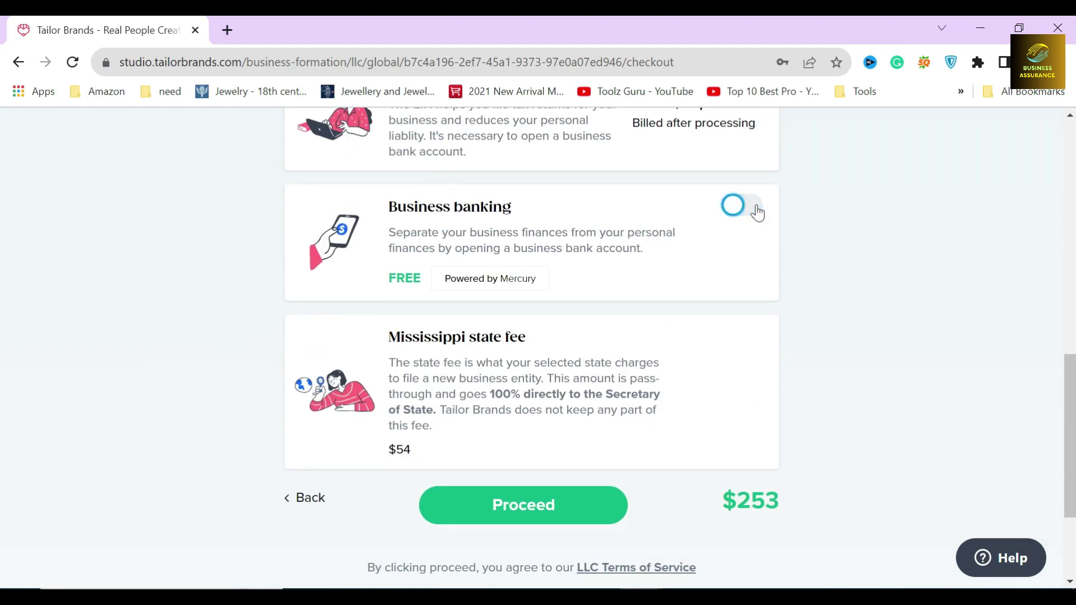
{"action": "left_click", "coordinate": [270, 254]}
{"action": "scroll", "coordinate": [458, 340], "scroll_direction": "down", "scroll_amount": 1}
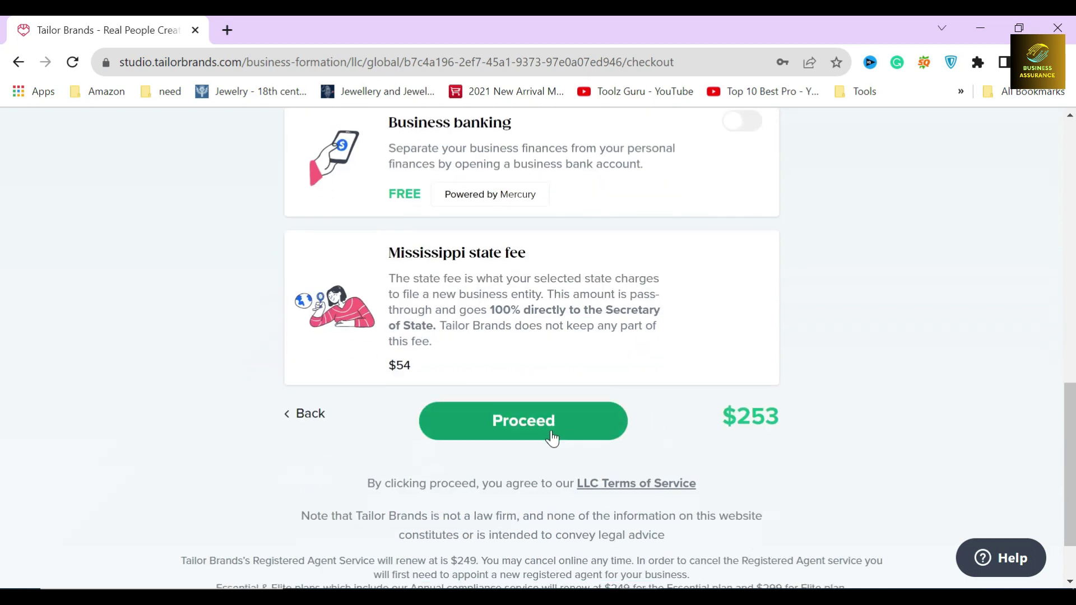
- Pay for the $253 LLC order by Card instead of PayPal and open the card Checkout form
{"action": "left_click", "coordinate": [525, 426]}
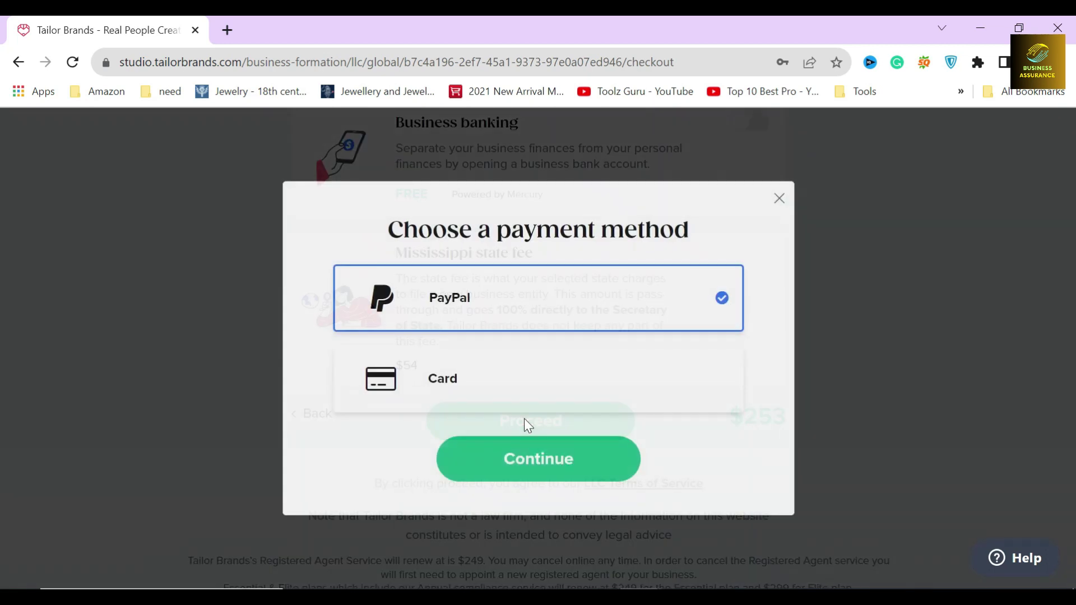
{"action": "left_click", "coordinate": [313, 292]}
{"action": "left_click", "coordinate": [321, 392]}
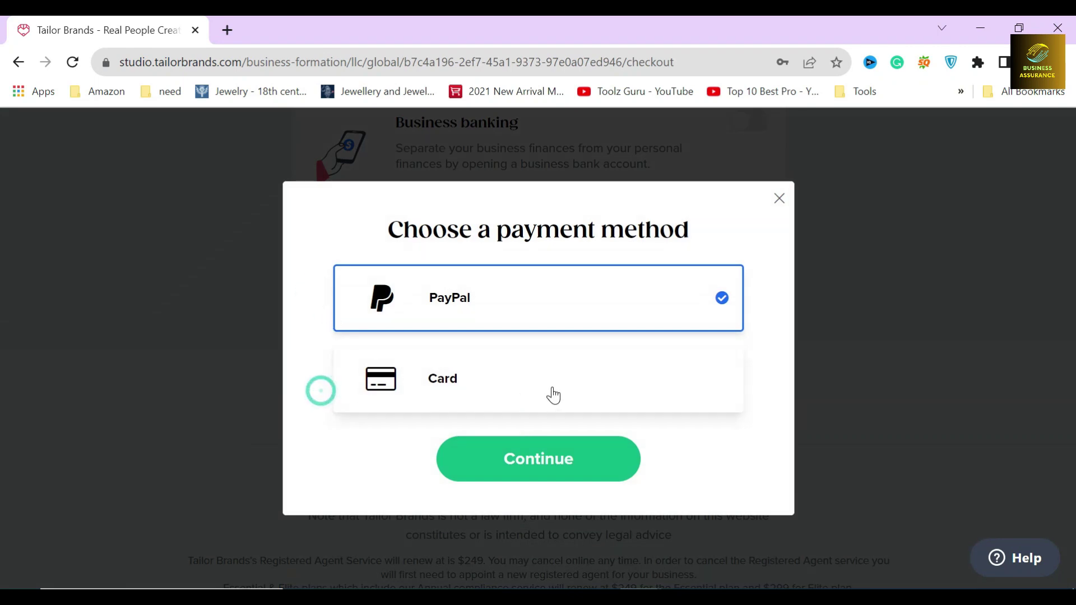
{"action": "left_click", "coordinate": [552, 388]}
{"action": "left_click", "coordinate": [539, 461]}
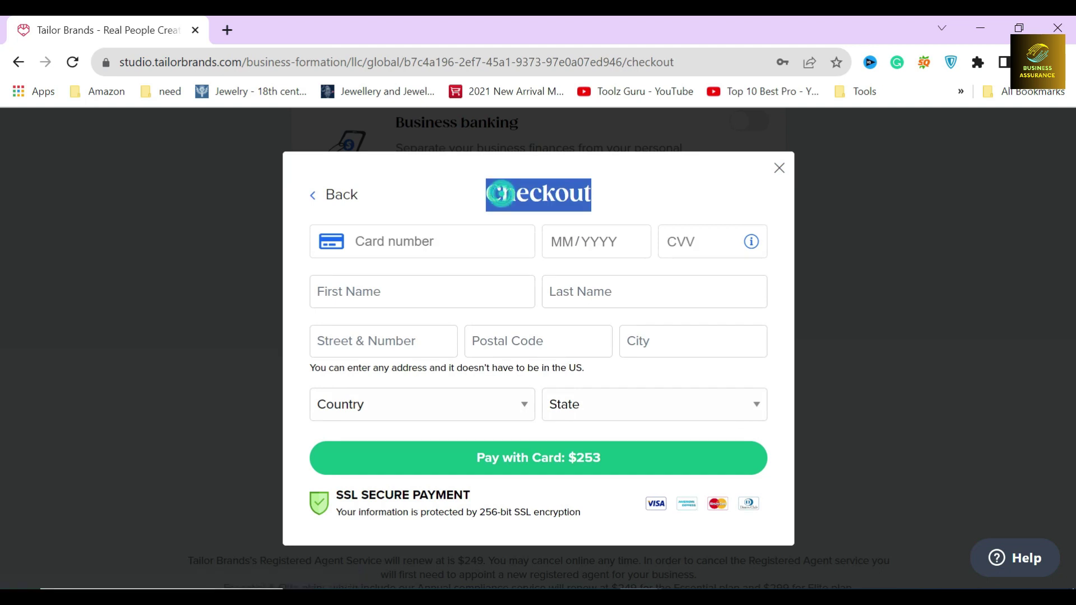
{"action": "left_click", "coordinate": [296, 234]}
{"action": "left_click", "coordinate": [296, 285]}
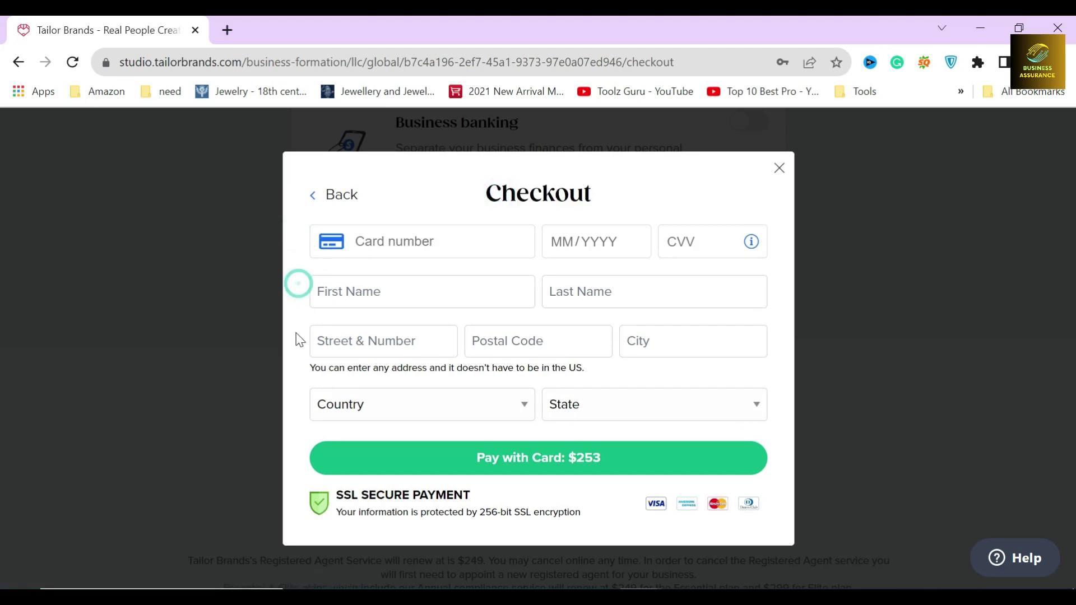
{"action": "left_click", "coordinate": [294, 343]}
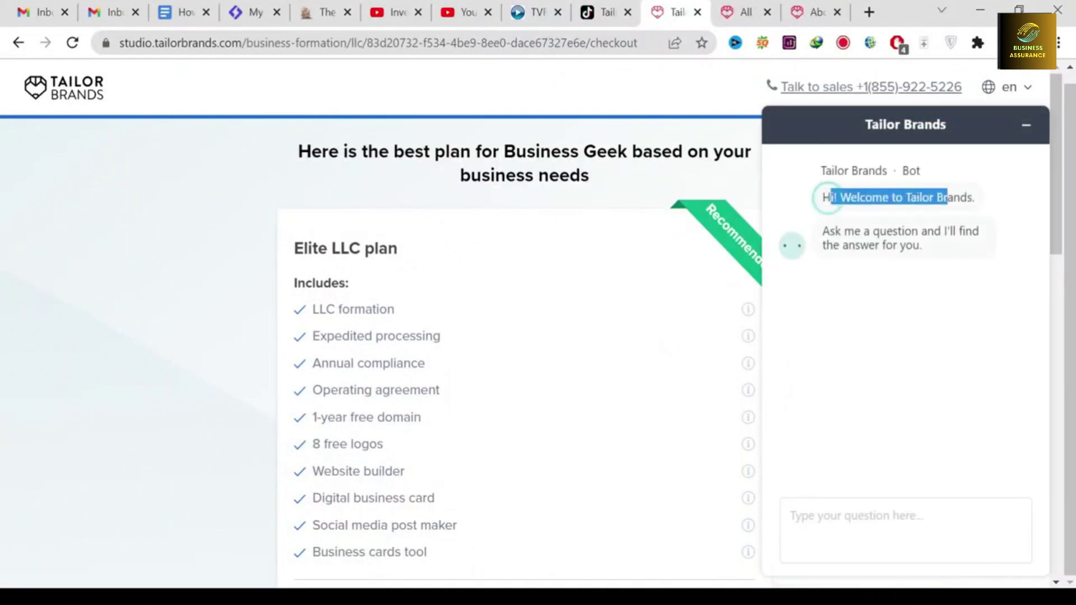
- Highlight the support chat bot's reply message
{"action": "left_click_drag", "start_coordinate": [918, 253], "coordinate": [835, 231]}
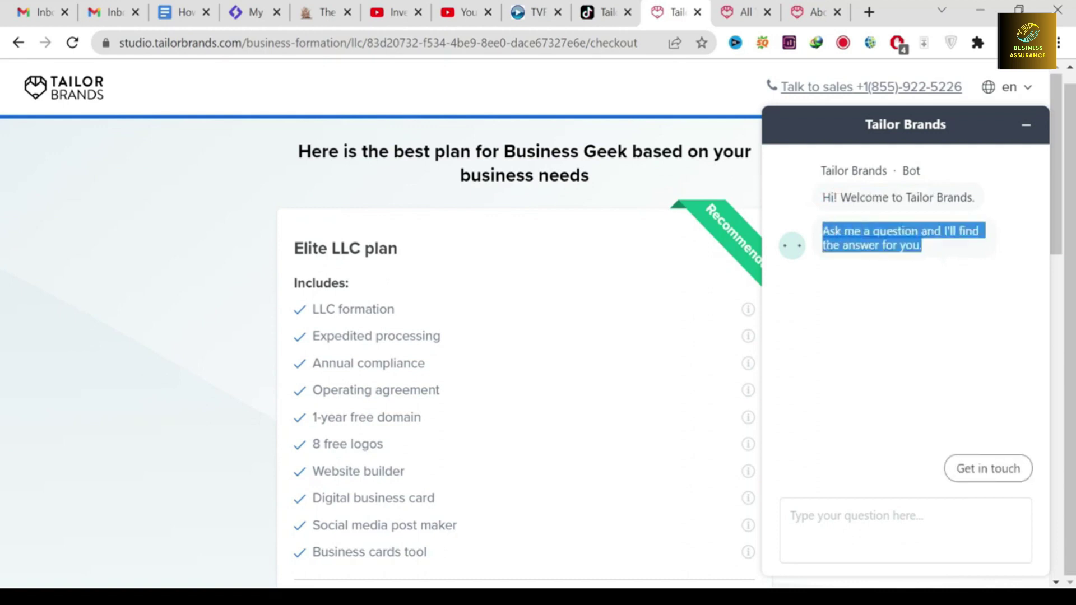
{"action": "left_click", "coordinate": [837, 273]}
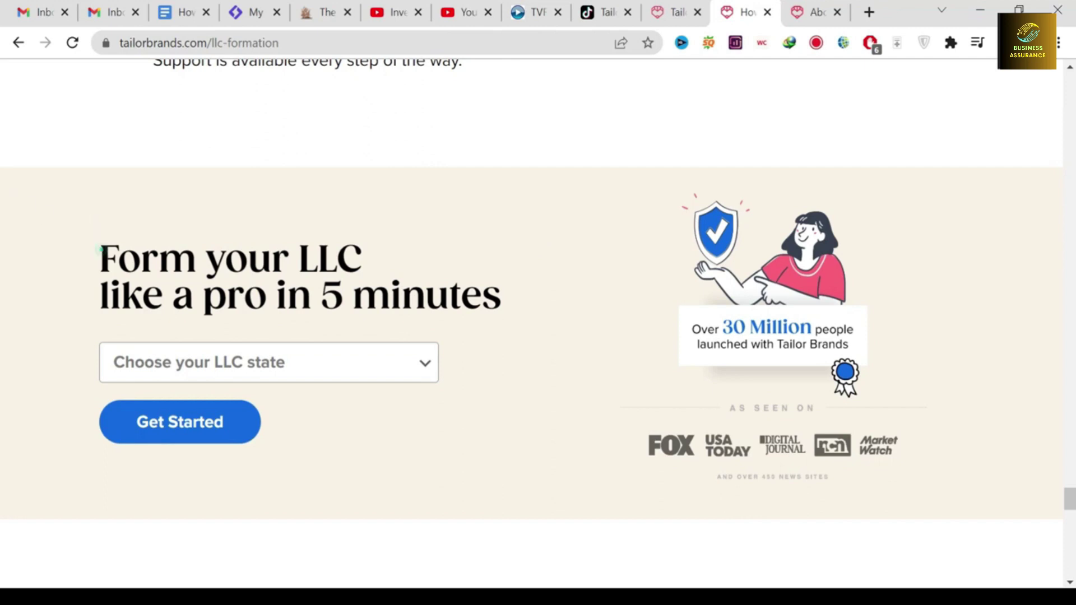
- Highlight the 'Form your LLC like a pro' heading and scroll back up the LLC formation page
{"action": "mouse_move", "coordinate": [100, 246]}
{"action": "left_mouse_down"}
{"action": "mouse_move", "coordinate": [375, 264]}
{"action": "mouse_move", "coordinate": [507, 305]}
{"action": "left_mouse_up"}
{"action": "left_click", "coordinate": [475, 260]}
{"action": "scroll", "coordinate": [588, 281], "scroll_direction": "up", "scroll_amount": 5}
{"action": "scroll", "coordinate": [586, 283], "scroll_direction": "up", "scroll_amount": 5}
{"action": "scroll", "coordinate": [586, 283], "scroll_direction": "up", "scroll_amount": 5}
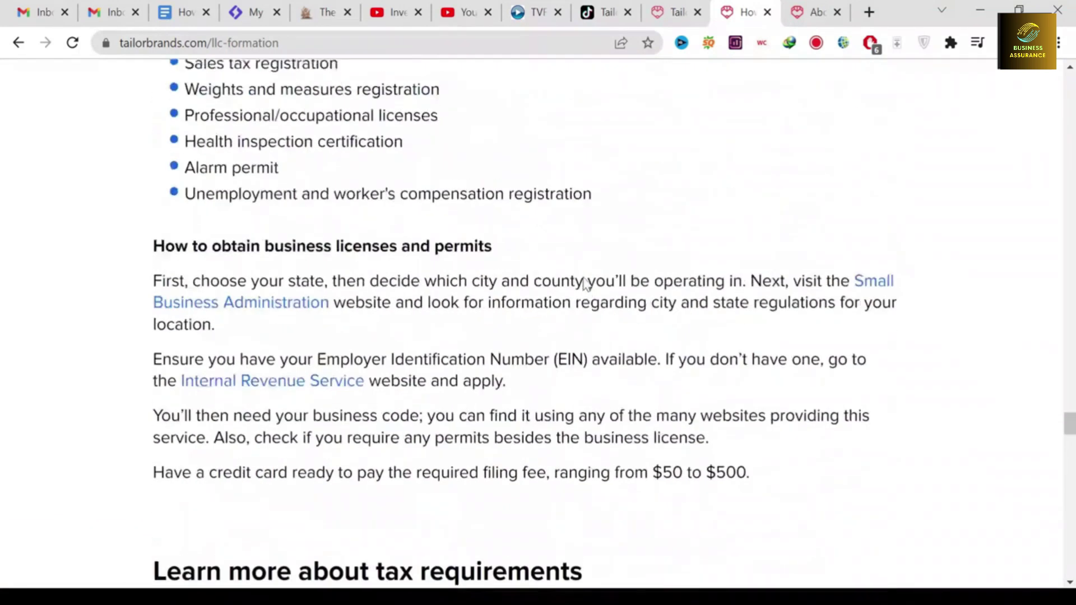
{"action": "scroll", "coordinate": [580, 283], "scroll_direction": "up", "scroll_amount": 5}
{"action": "scroll", "coordinate": [580, 283], "scroll_direction": "up", "scroll_amount": 5}
{"action": "scroll", "coordinate": [580, 277], "scroll_direction": "up", "scroll_amount": 5}
{"action": "scroll", "coordinate": [579, 275], "scroll_direction": "up", "scroll_amount": 5}
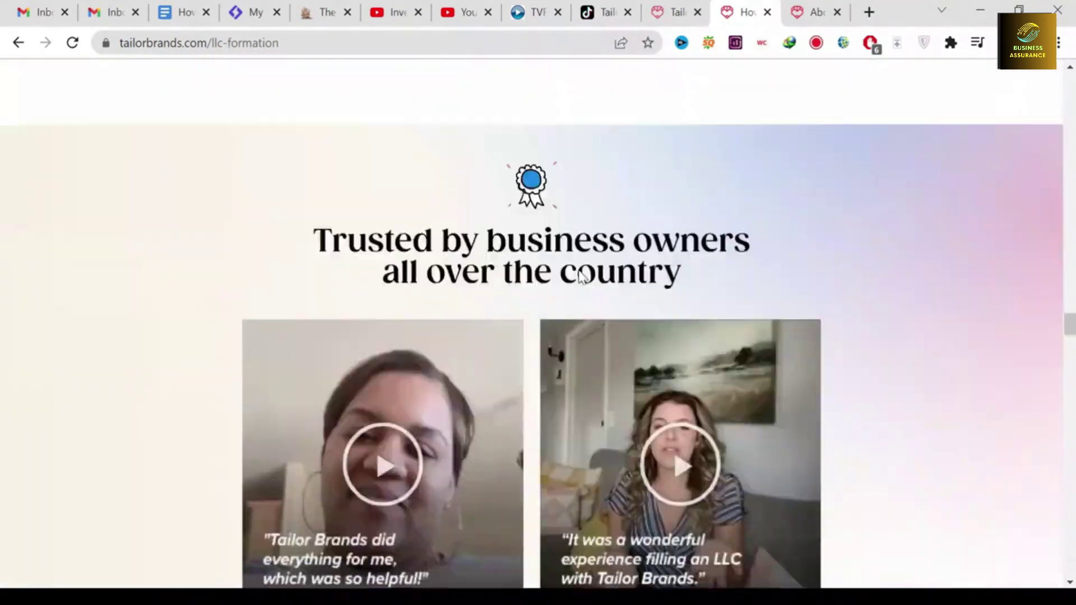
{"action": "scroll", "coordinate": [579, 274], "scroll_direction": "up", "scroll_amount": 5}
{"action": "scroll", "coordinate": [579, 275], "scroll_direction": "up", "scroll_amount": 5}
{"action": "scroll", "coordinate": [554, 292], "scroll_direction": "up", "scroll_amount": 3}
{"action": "scroll", "coordinate": [426, 307], "scroll_direction": "down", "scroll_amount": 2}
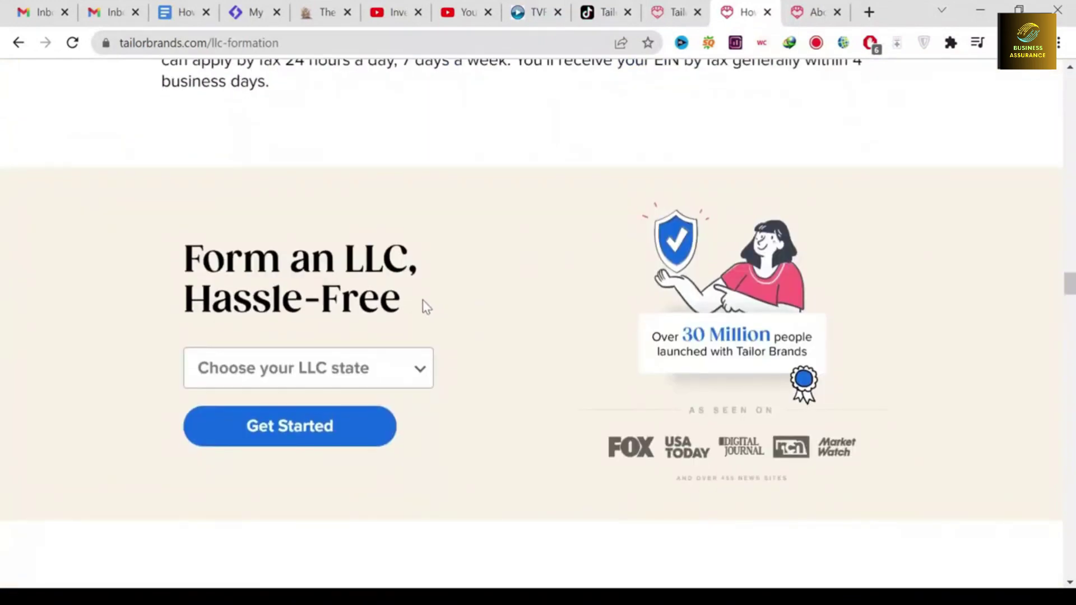
- Highlight the 'Form an LLC, Hassle-Free' heading and the 'Form an LLC in a few minutes' headline at the top
{"action": "left_click_drag", "start_coordinate": [401, 301], "coordinate": [180, 257]}
{"action": "left_click", "coordinate": [446, 277]}
{"action": "scroll", "coordinate": [445, 273], "scroll_direction": "up", "scroll_amount": 5}
{"action": "scroll", "coordinate": [444, 274], "scroll_direction": "up", "scroll_amount": 5}
{"action": "scroll", "coordinate": [445, 274], "scroll_direction": "up", "scroll_amount": 5}
{"action": "scroll", "coordinate": [404, 224], "scroll_direction": "up", "scroll_amount": 5}
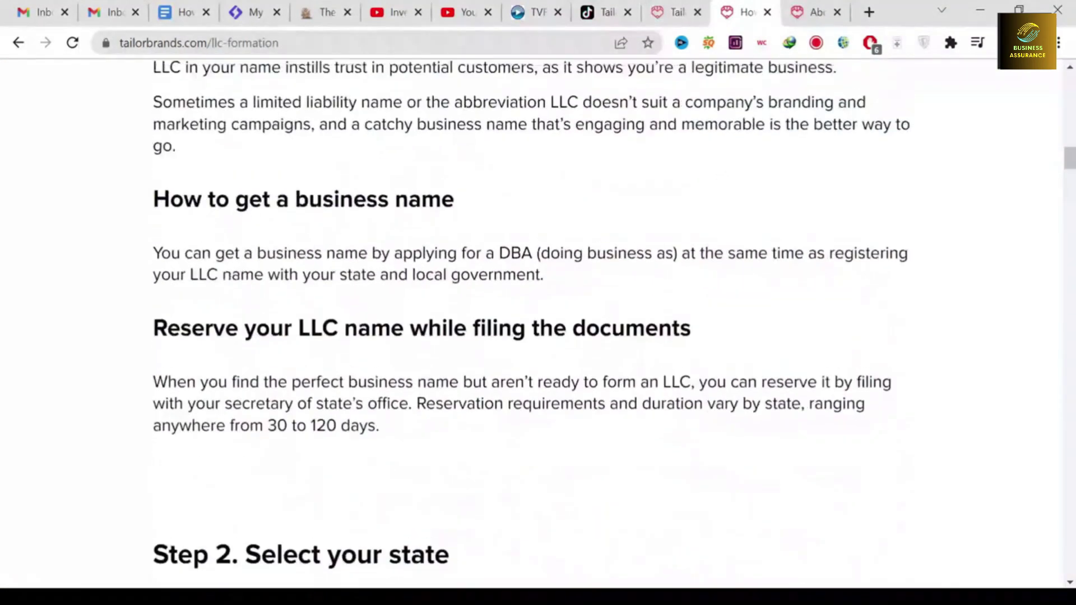
{"action": "scroll", "coordinate": [404, 225], "scroll_direction": "up", "scroll_amount": 5}
{"action": "scroll", "coordinate": [403, 213], "scroll_direction": "up", "scroll_amount": 5}
{"action": "scroll", "coordinate": [336, 252], "scroll_direction": "up", "scroll_amount": 3}
{"action": "left_click_drag", "start_coordinate": [104, 213], "coordinate": [272, 275]}
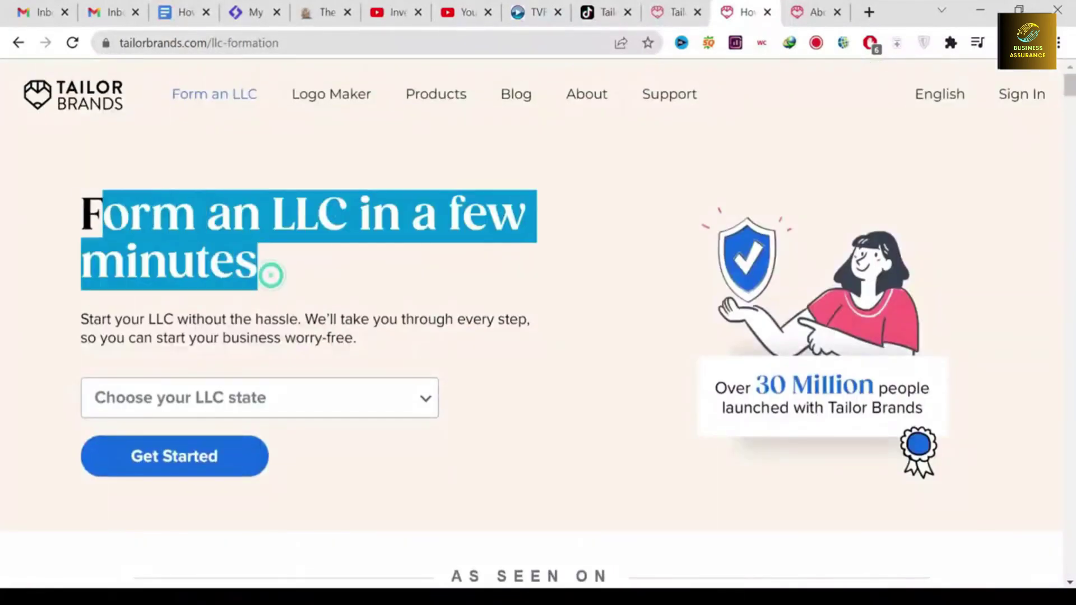
{"action": "left_click", "coordinate": [315, 265]}
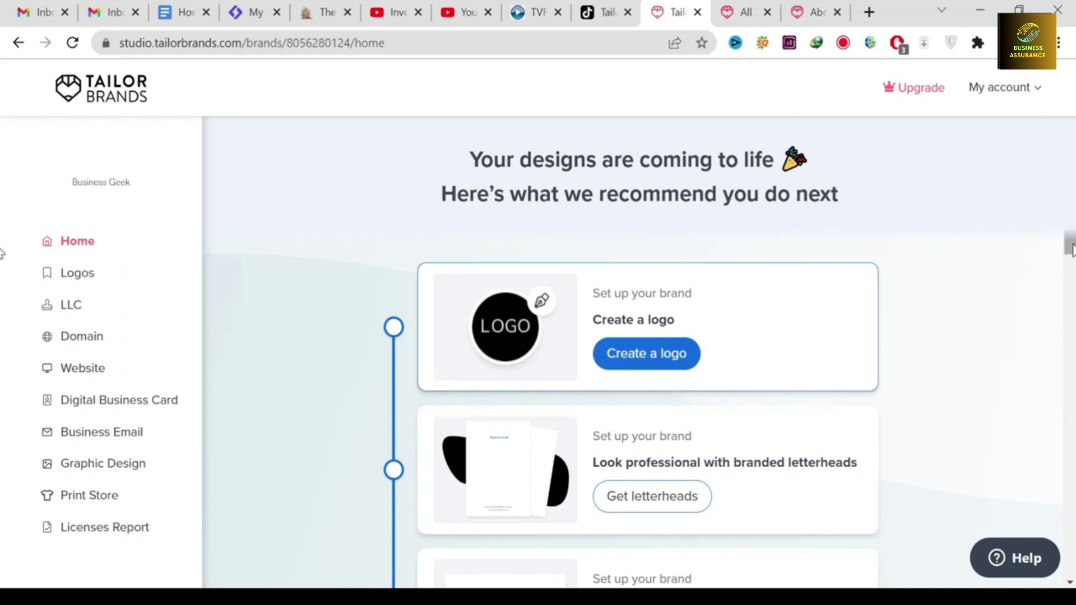
- Scroll the dashboard recommendations, highlighting the branded letterheads and presentation templates cards
{"action": "scroll", "coordinate": [1072, 250], "scroll_direction": "down", "scroll_amount": 1}
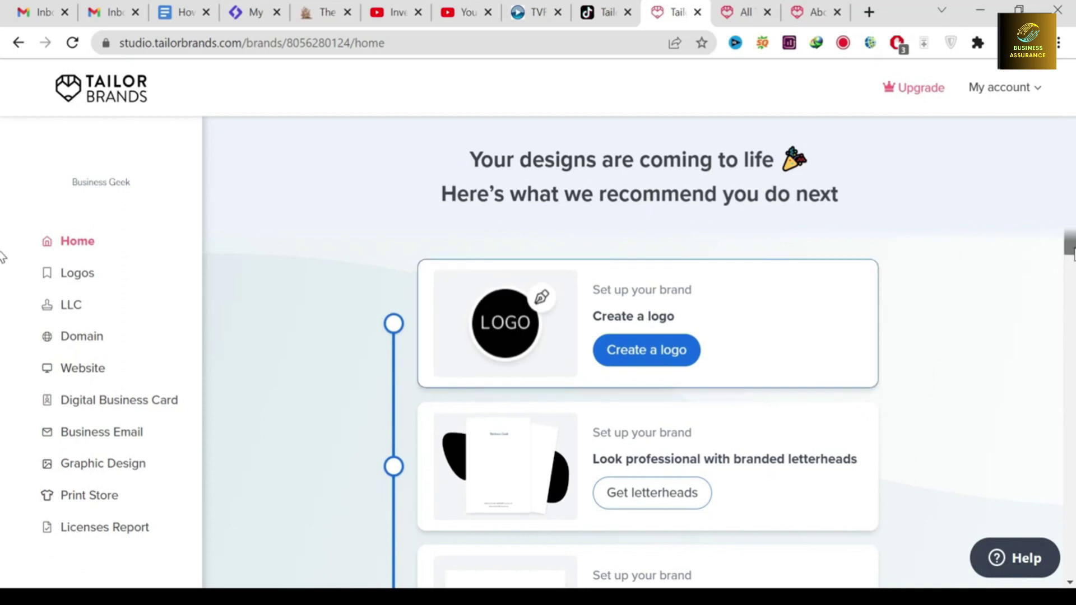
{"action": "scroll", "coordinate": [3, 263], "scroll_direction": "down", "scroll_amount": 1}
{"action": "scroll", "coordinate": [3, 277], "scroll_direction": "down", "scroll_amount": 2}
{"action": "scroll", "coordinate": [5, 291], "scroll_direction": "down", "scroll_amount": 1}
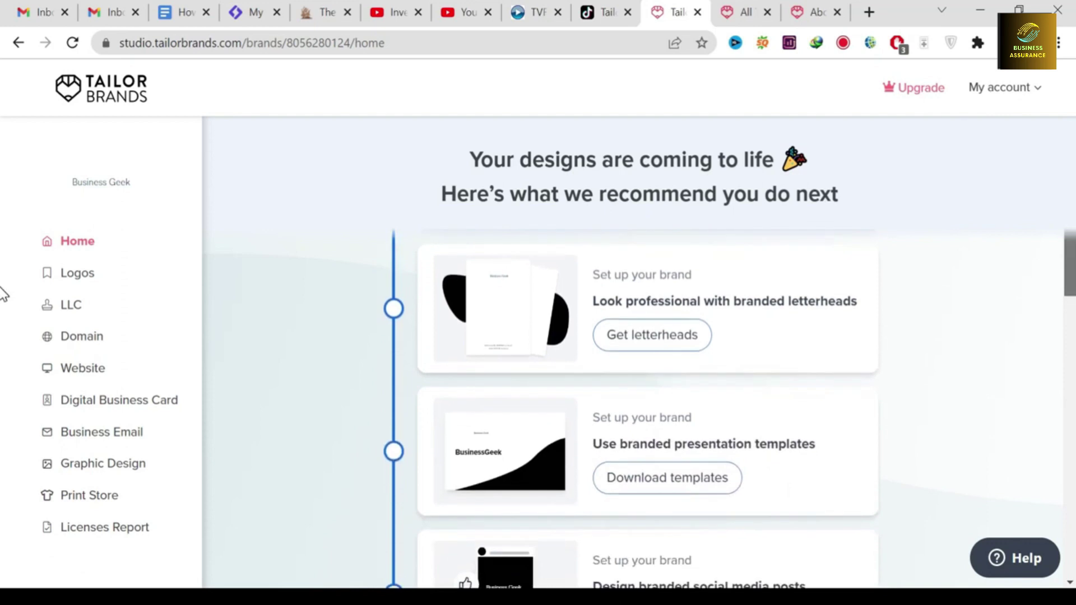
{"action": "left_click_drag", "start_coordinate": [769, 301], "coordinate": [592, 301]}
{"action": "left_click", "coordinate": [965, 308]}
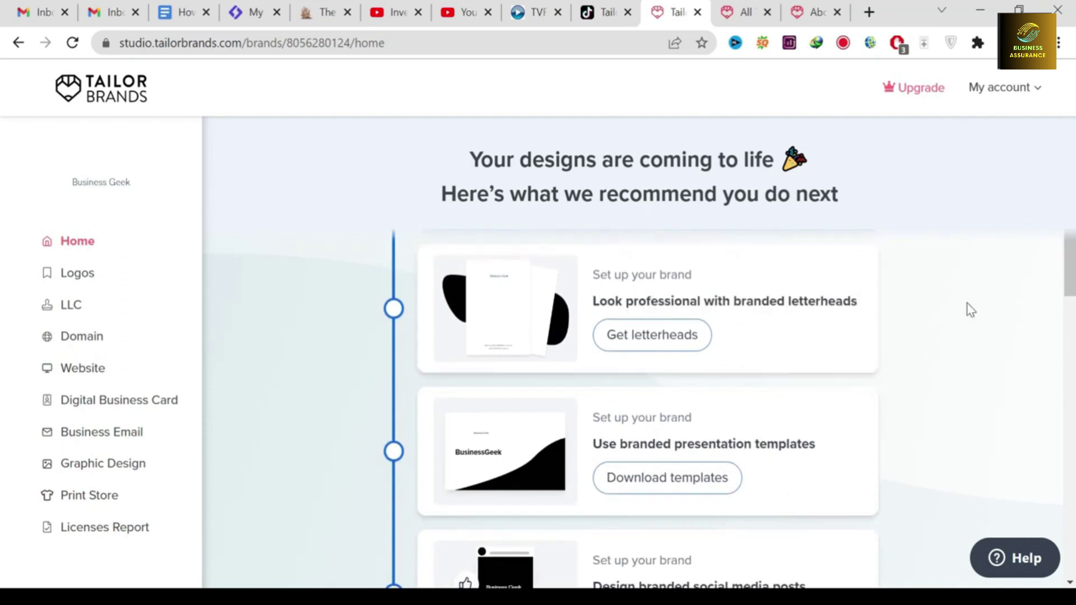
{"action": "scroll", "coordinate": [2, 309], "scroll_direction": "down", "scroll_amount": 3}
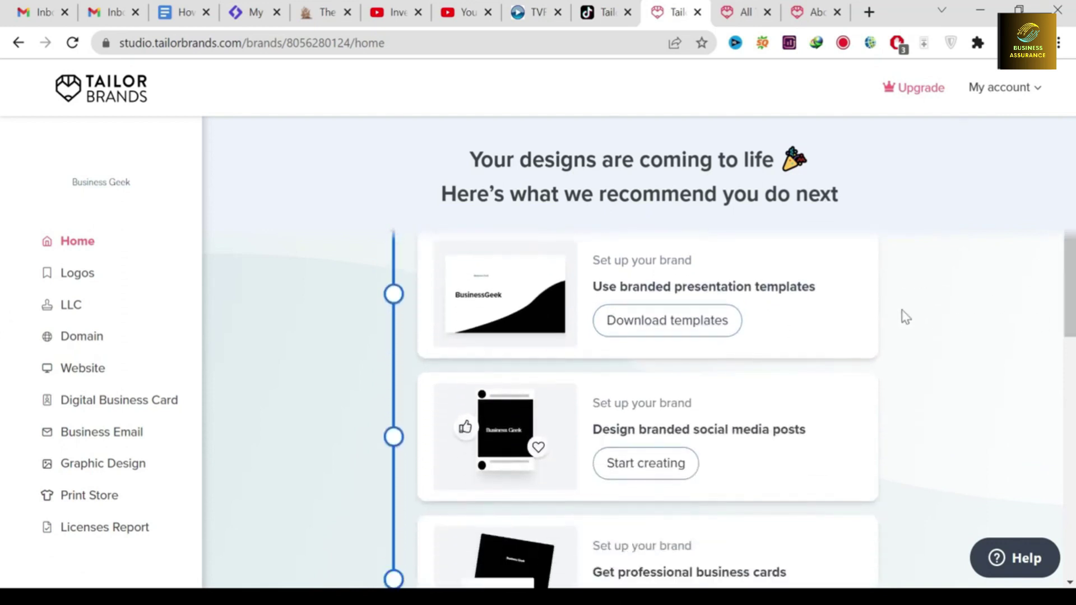
{"action": "left_click_drag", "start_coordinate": [906, 318], "coordinate": [774, 315]}
{"action": "left_click", "coordinate": [917, 321]}
- Highlight 'Set up your brand' and scroll to the end of the next-steps list at business insurance
{"action": "scroll", "coordinate": [3, 331], "scroll_direction": "down", "scroll_amount": 3}
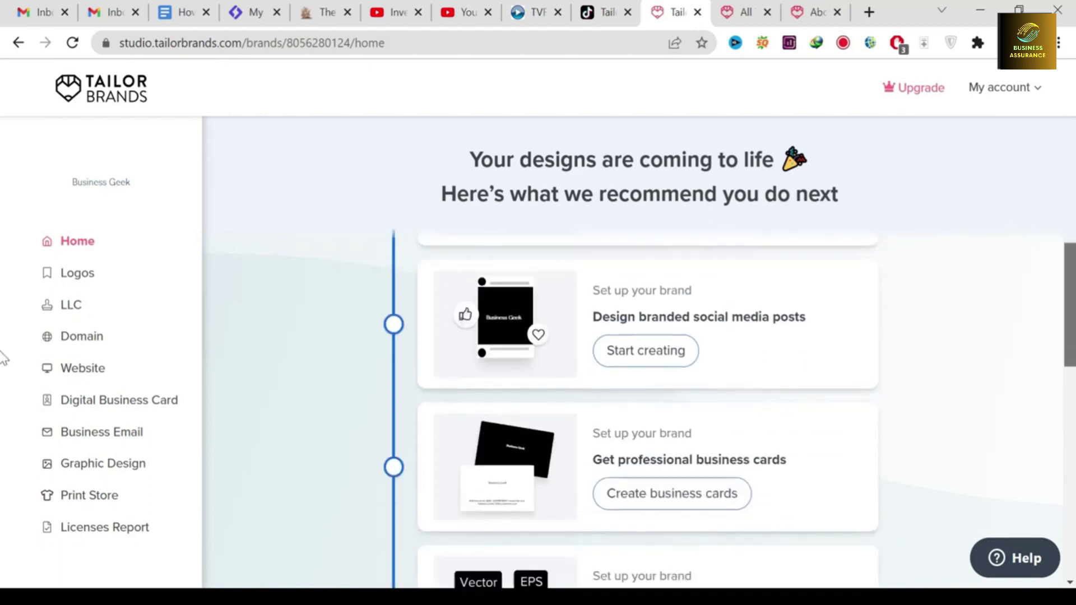
{"action": "left_click_drag", "start_coordinate": [857, 364], "coordinate": [801, 269]}
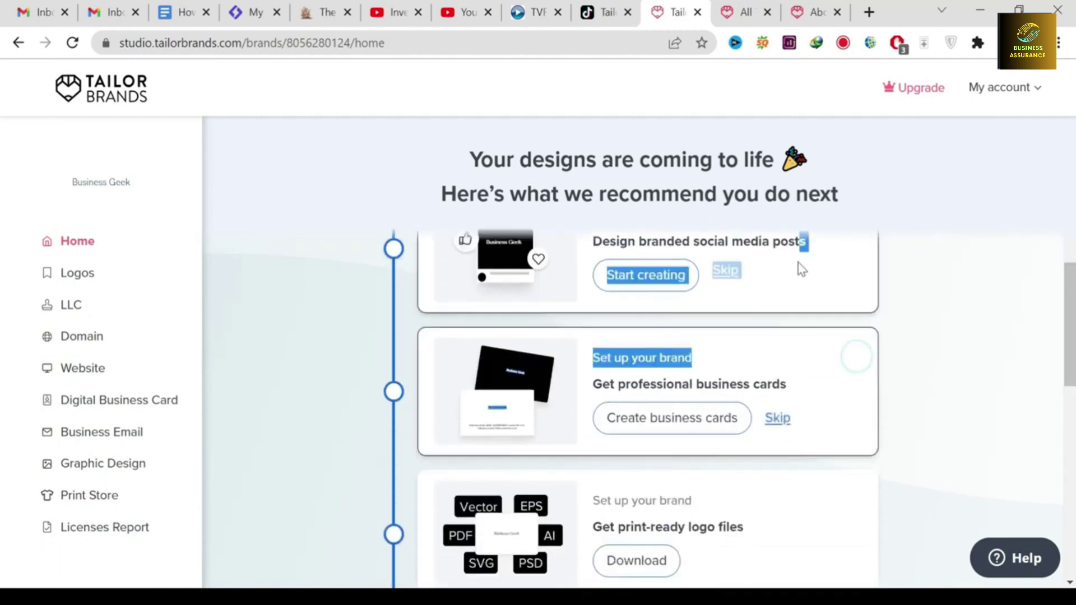
{"action": "left_click", "coordinate": [823, 331]}
{"action": "scroll", "coordinate": [952, 348], "scroll_direction": "down", "scroll_amount": 3}
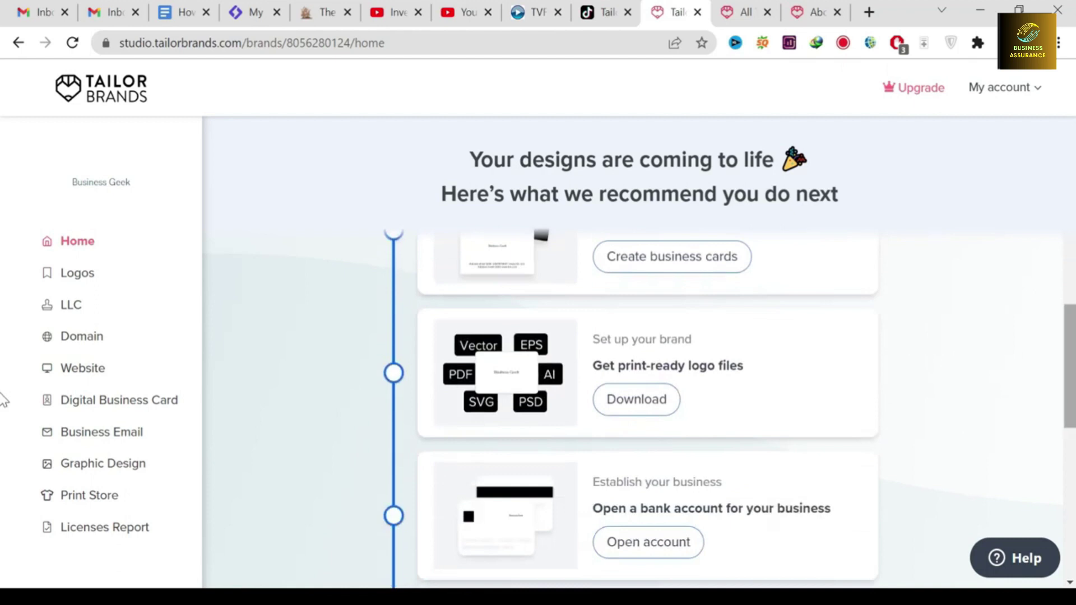
{"action": "scroll", "coordinate": [3, 399], "scroll_direction": "down", "scroll_amount": 3}
{"action": "scroll", "coordinate": [4, 448], "scroll_direction": "down", "scroll_amount": 3}
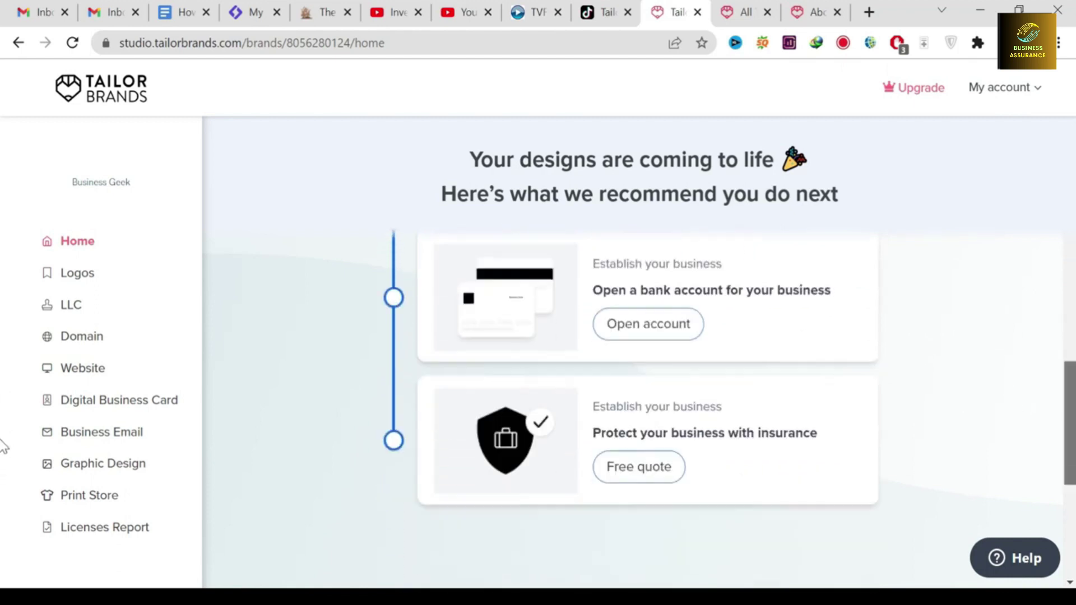
{"action": "scroll", "coordinate": [3, 450], "scroll_direction": "down", "scroll_amount": 4}
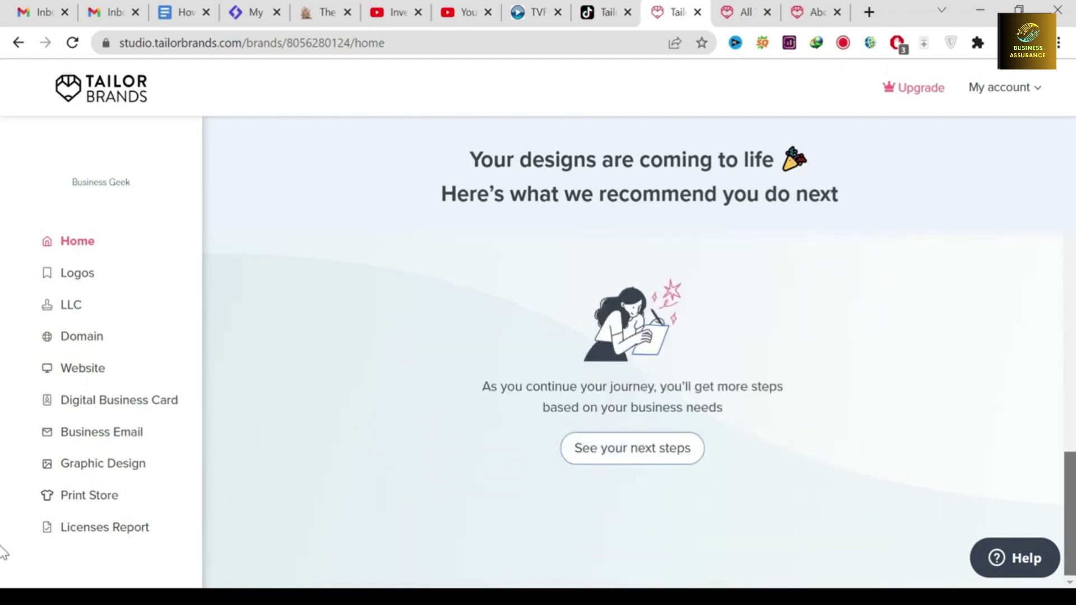